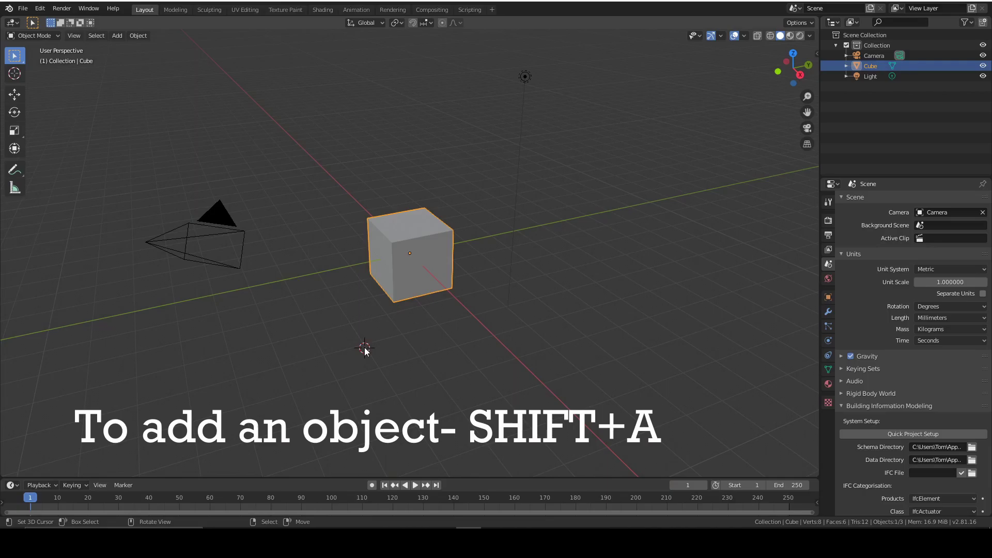
key("shift+a")
key("Escape")
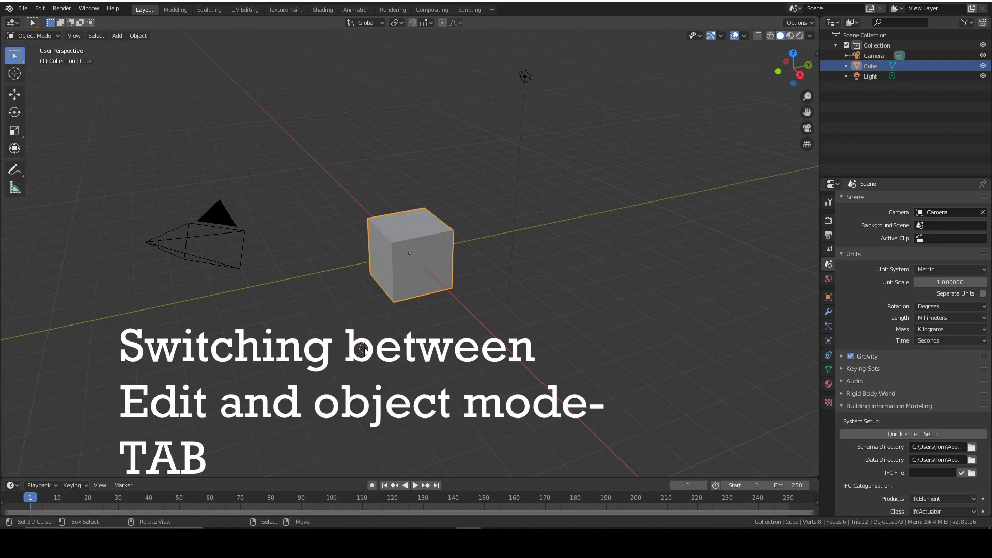
scroll(378, 342, "up", 3)
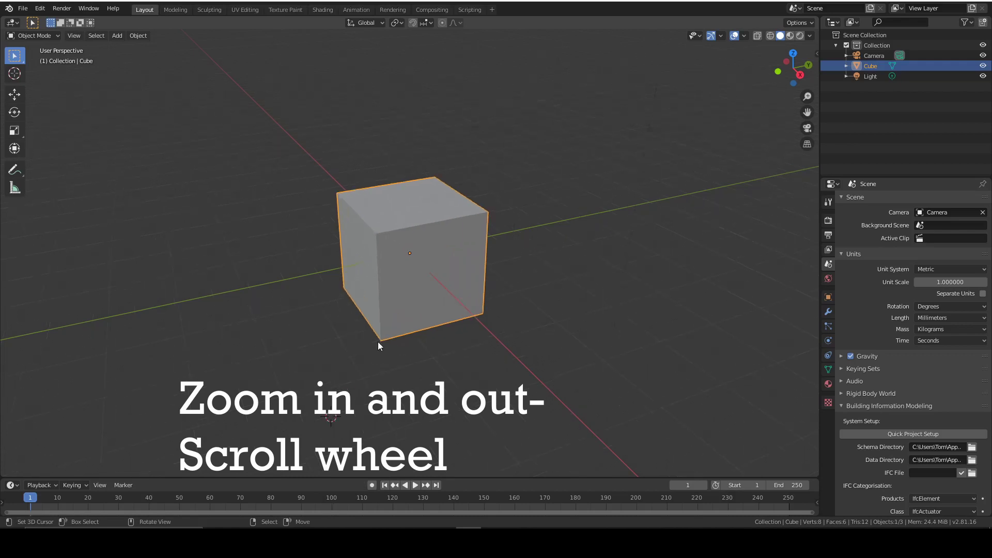
scroll(378, 342, "down", 4)
scroll(378, 342, "up", 4)
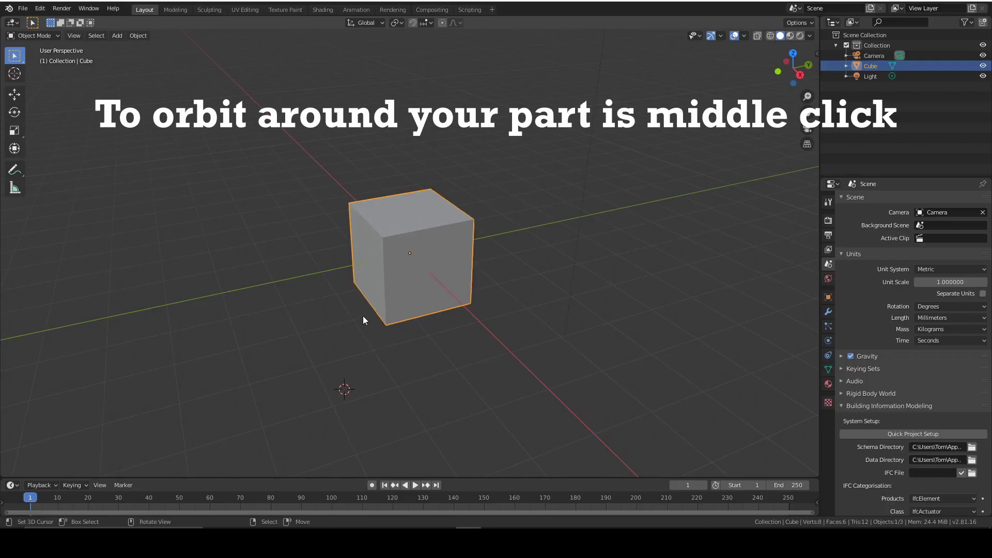
middle_click_drag(359, 324, 290, 289)
Create a new General file without saving the current one.
left_click(21, 9)
mouse_move(38, 22)
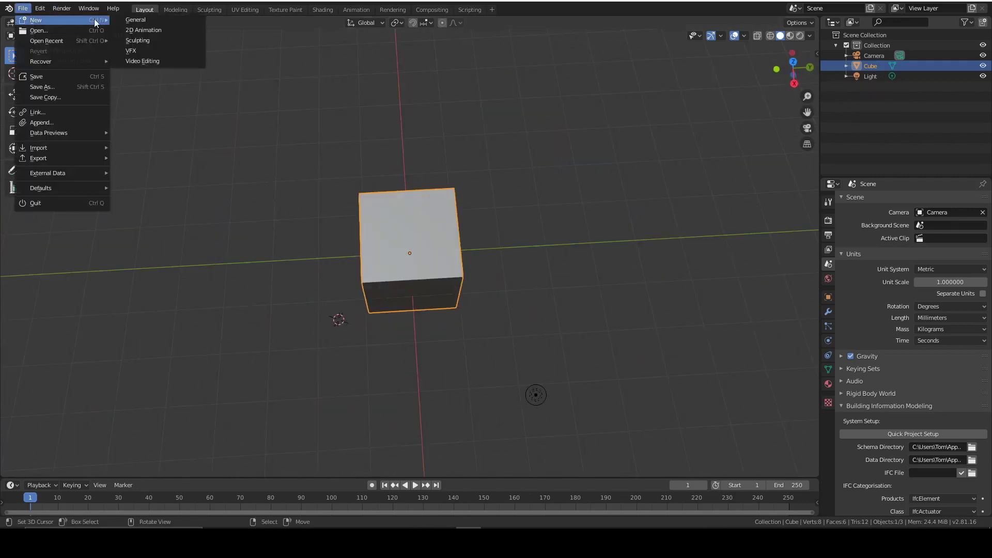
left_click(147, 23)
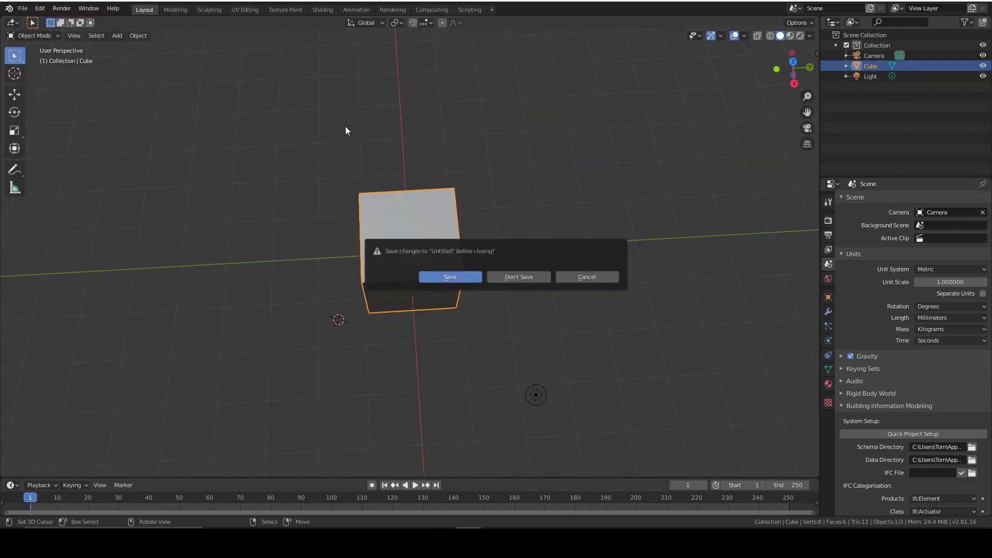
left_click(531, 278)
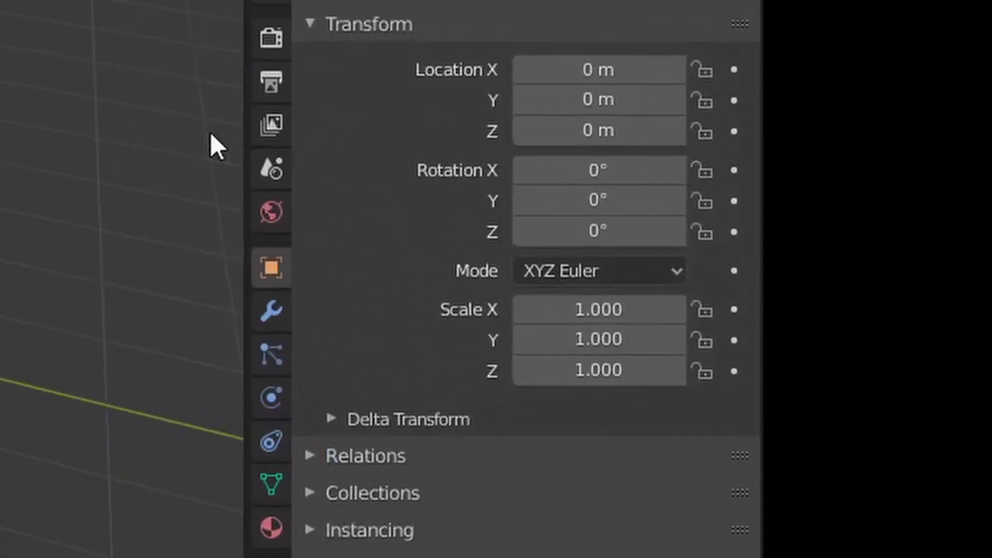
Set the scene's length unit to Millimeters.
left_click(430, 195)
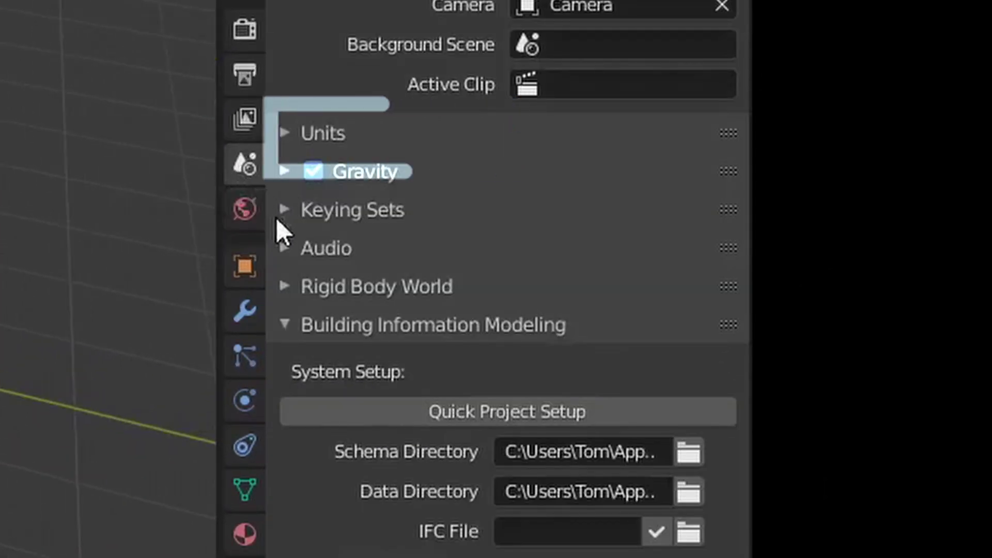
left_click(314, 134)
left_click(578, 352)
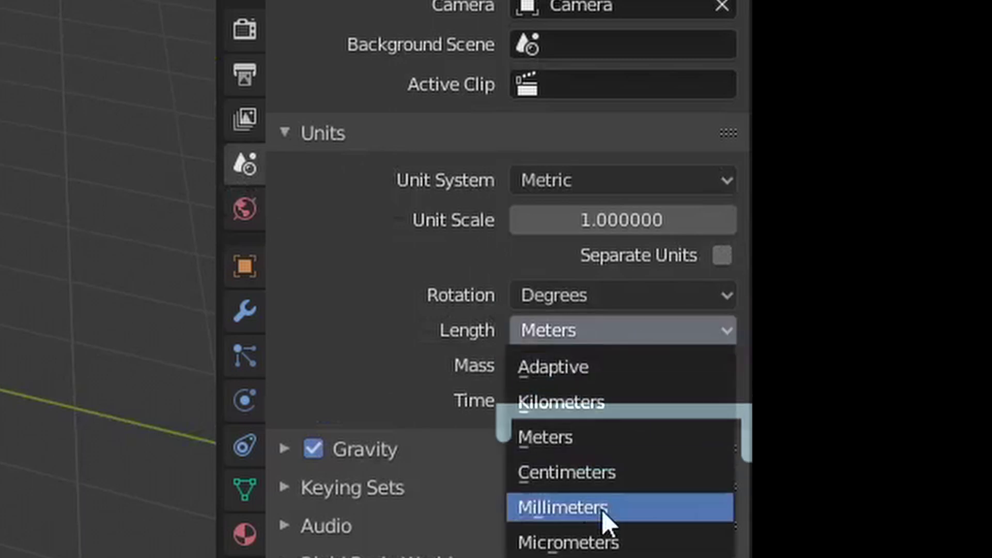
left_click(602, 507)
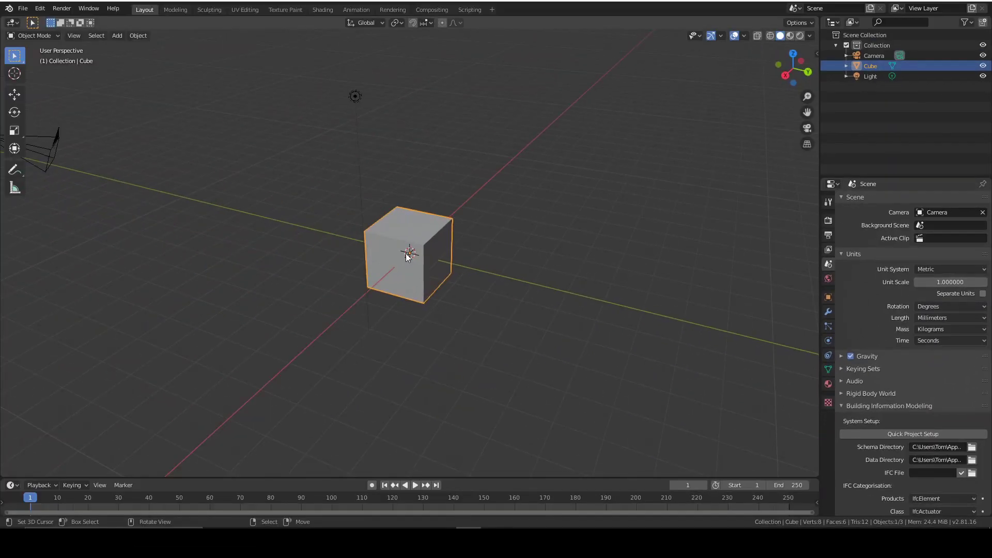
Delete the default cube and add a mesh plane to the scene.
left_click(427, 240)
middle_click_drag(427, 239, 491, 150)
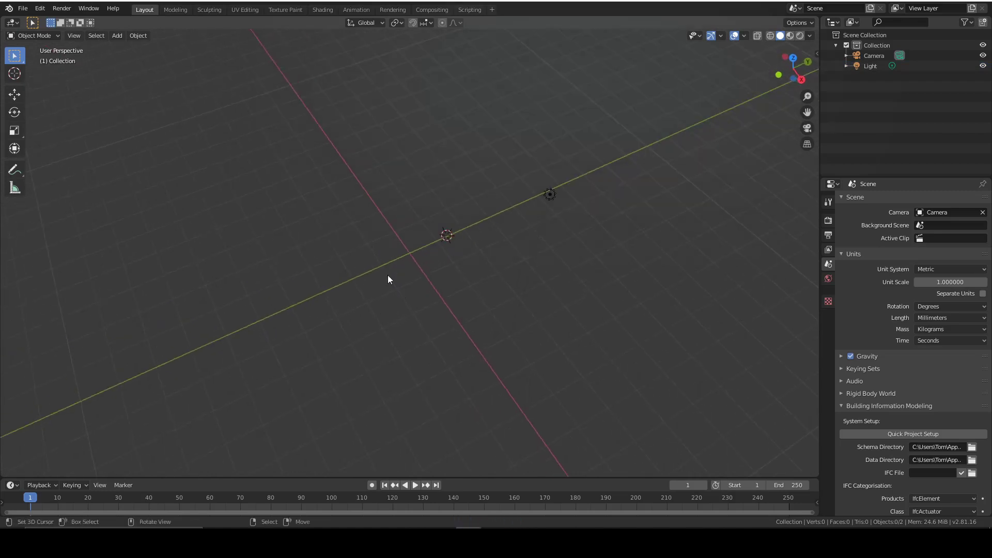
key("shift+a")
left_click(440, 276)
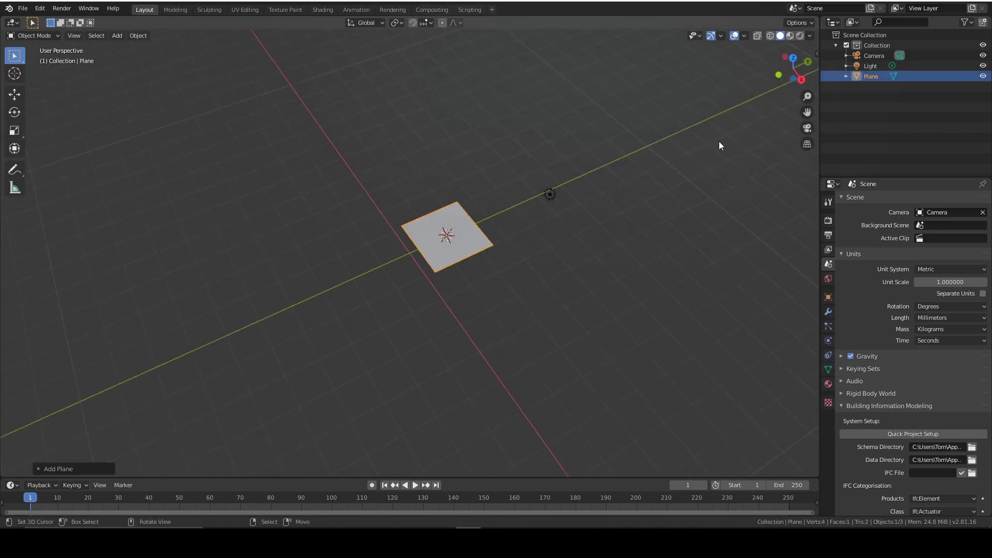
Set the new plane's size to 18 mm and its X, Y and Z location to 0 mm.
left_click(793, 59)
left_click(51, 468)
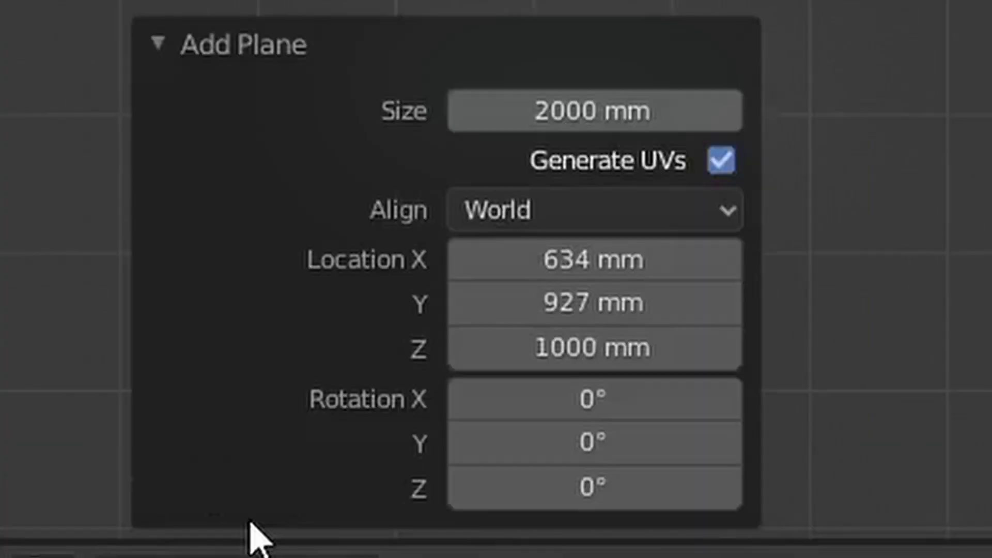
left_click(589, 111)
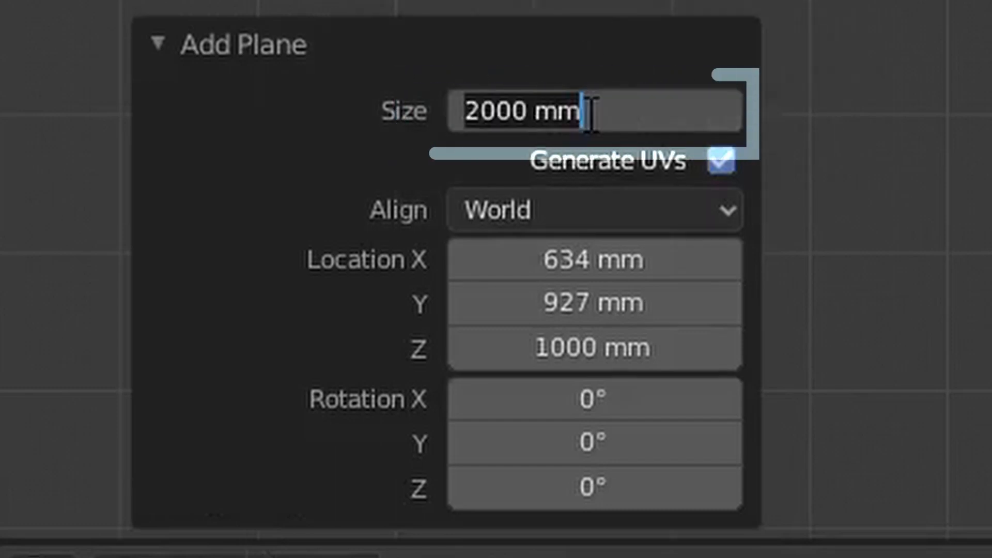
type("188")
key("BackSpace")
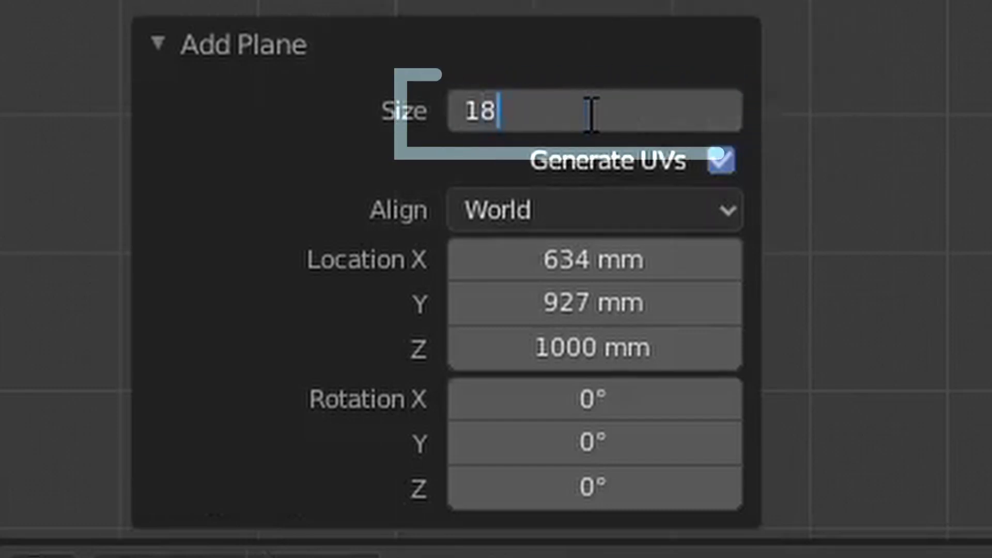
left_click(561, 259)
left_click_drag(560, 259, 563, 347)
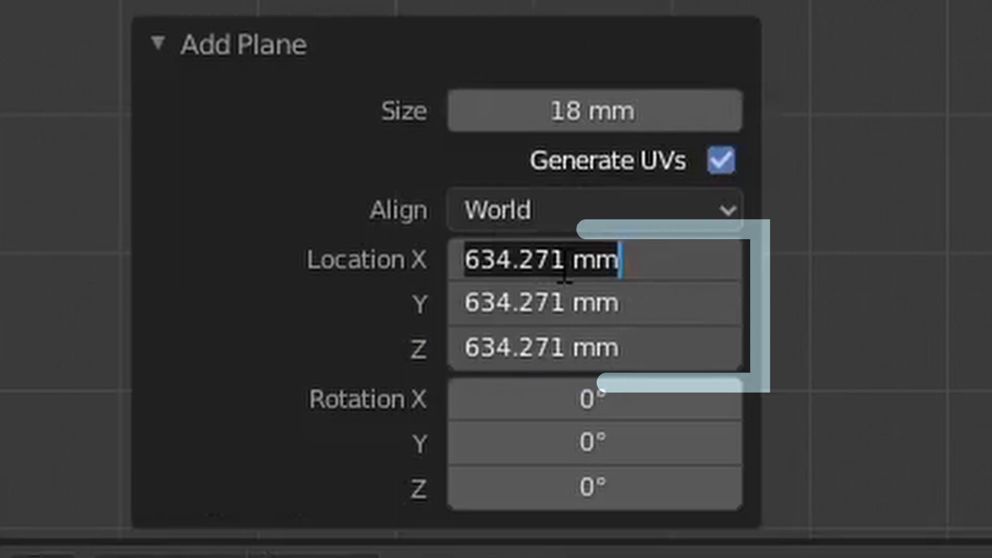
type("0")
key("Return")
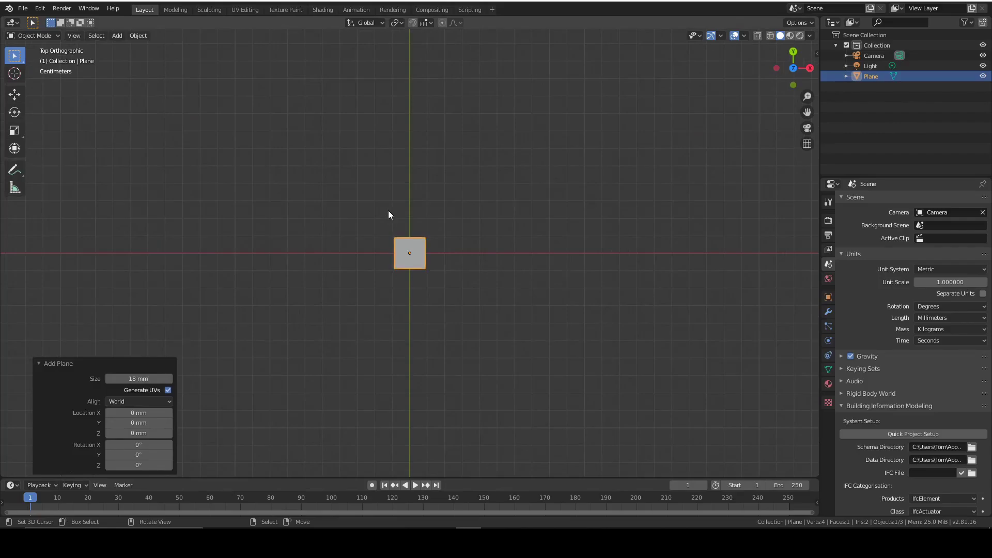
Set the viewport's clip start to 0.1 mm so the small plane is not clipped when seen up close.
scroll(422, 312, "up", 12)
scroll(467, 304, "down", 8)
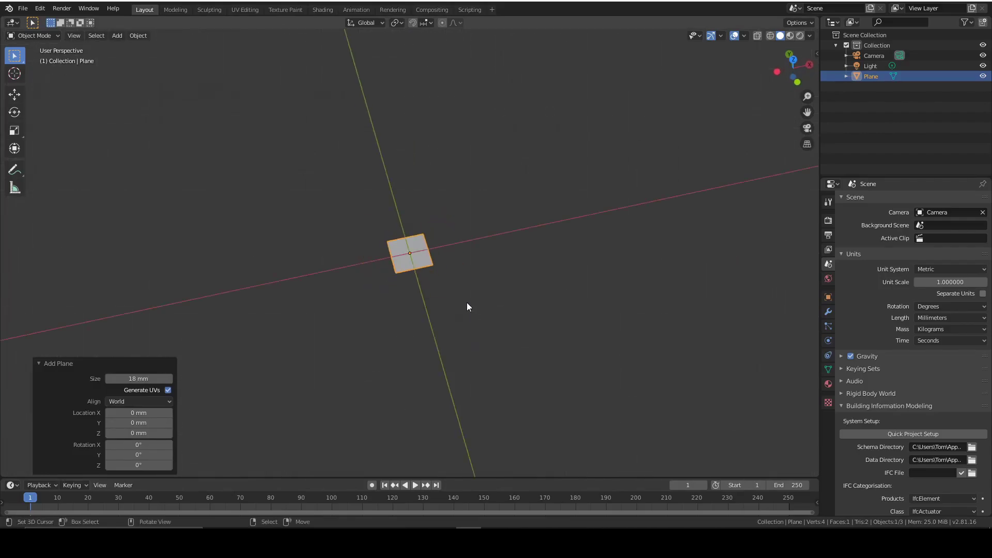
scroll(450, 312, "up", 2)
scroll(440, 321, "up", 7)
scroll(441, 320, "down", 6)
scroll(442, 322, "down", 1)
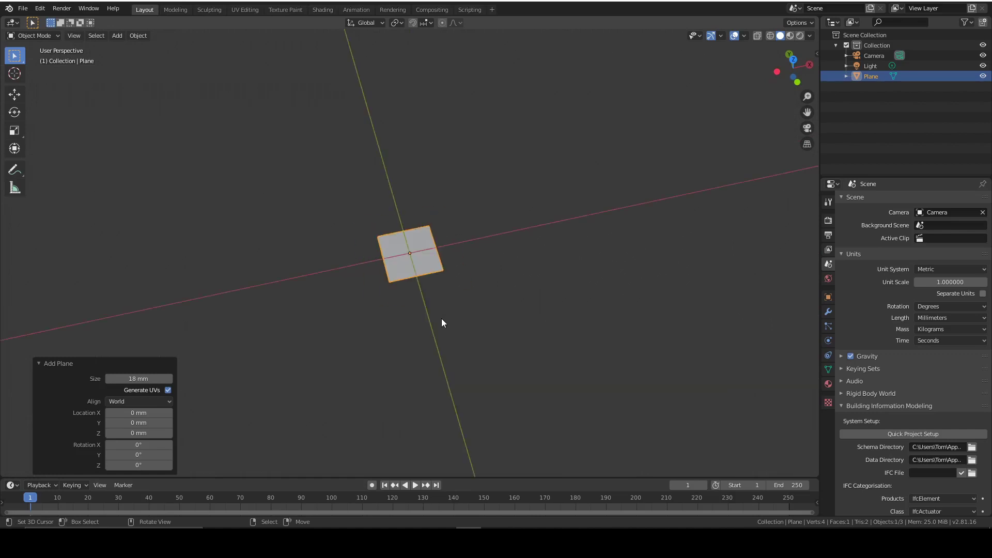
key("n")
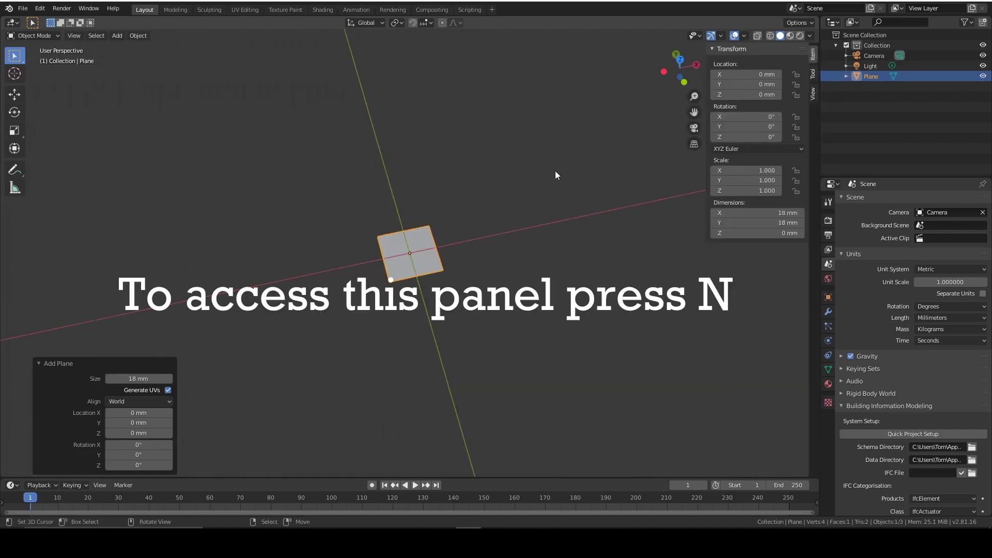
left_click(812, 93)
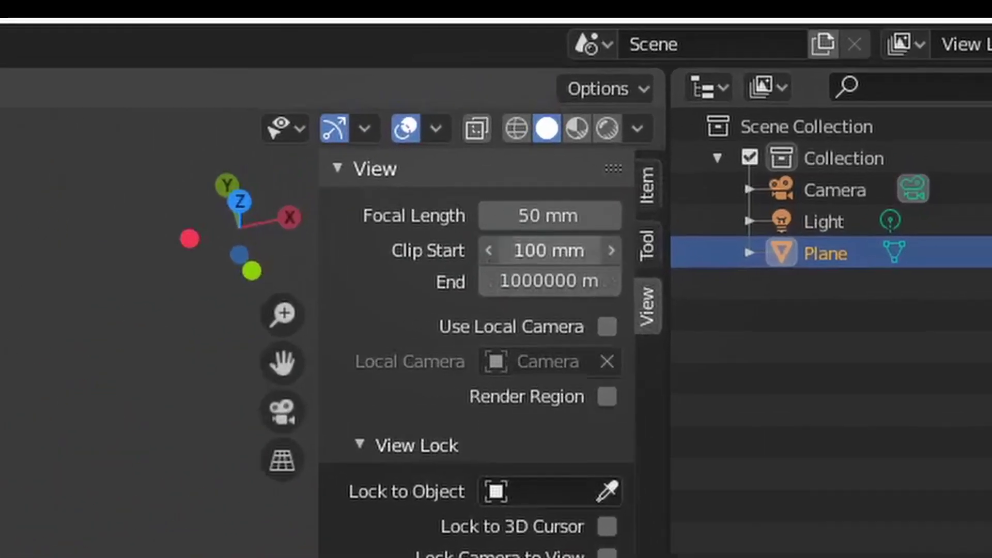
left_click(780, 79)
type("0.")
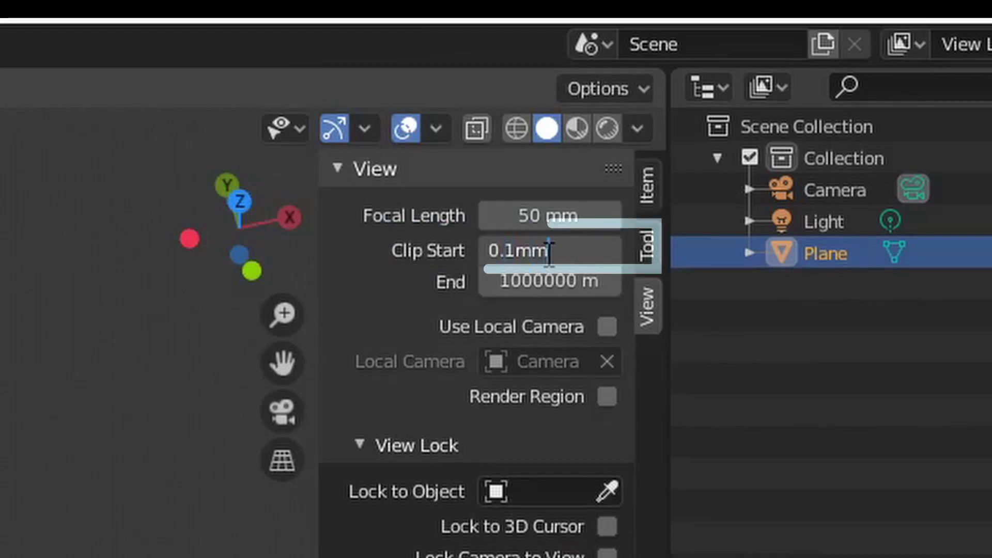
key("Return")
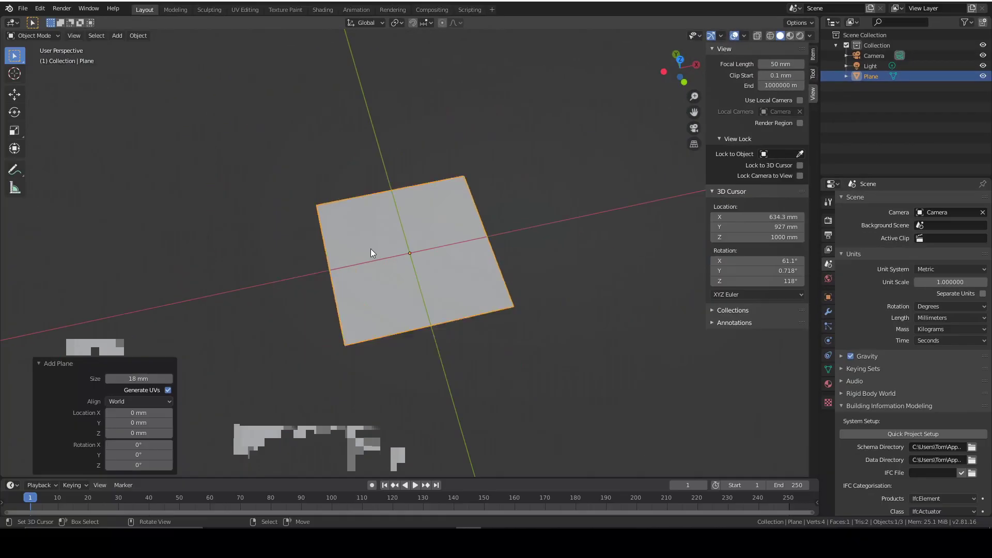
scroll(370, 253, "up", 3)
scroll(371, 253, "down", 5)
key("n")
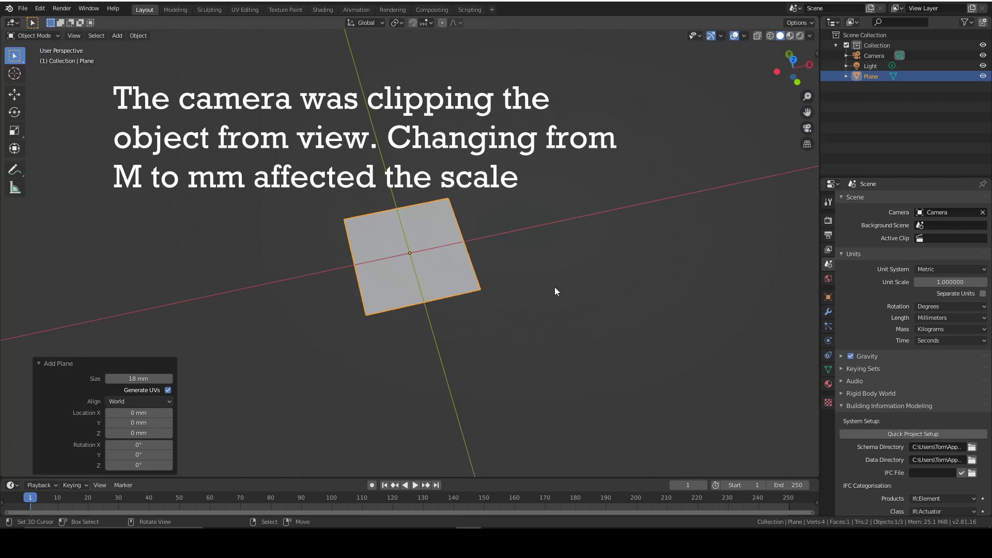
middle_click_drag(554, 291, 463, 294)
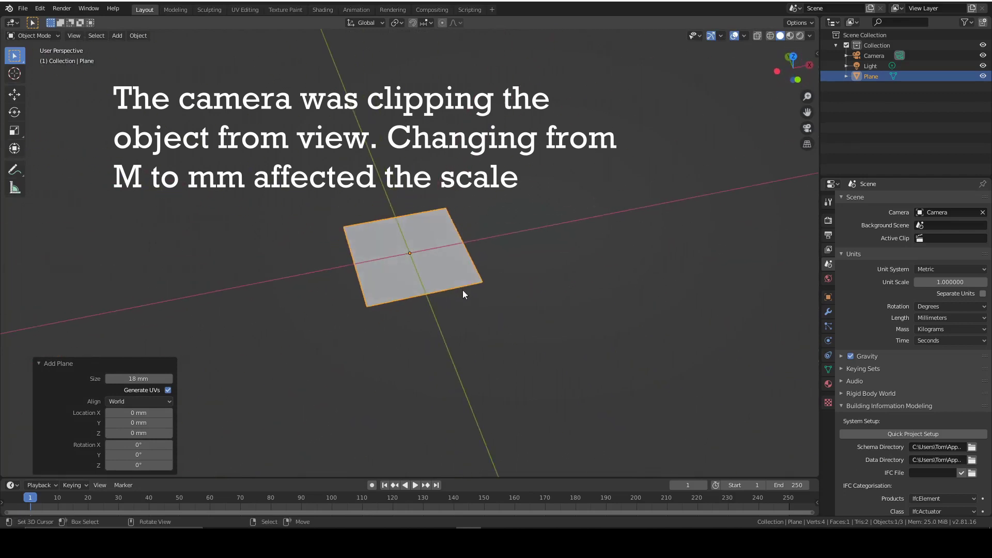
left_click(290, 270)
key("F9")
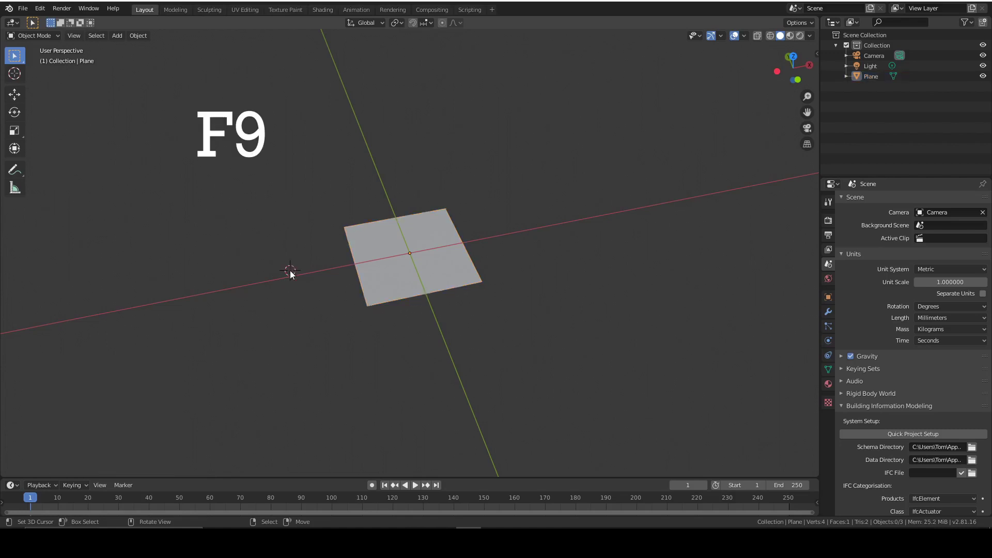
Select the plane and extrude its face slightly upward in Edit Mode into a thin slab.
left_click(417, 262)
key("Tab")
key("e")
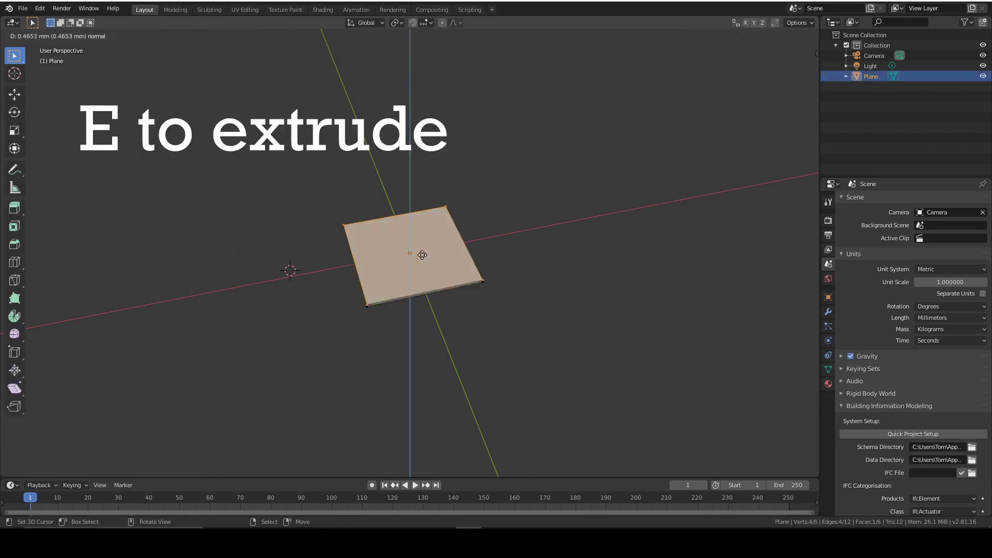
key("Return")
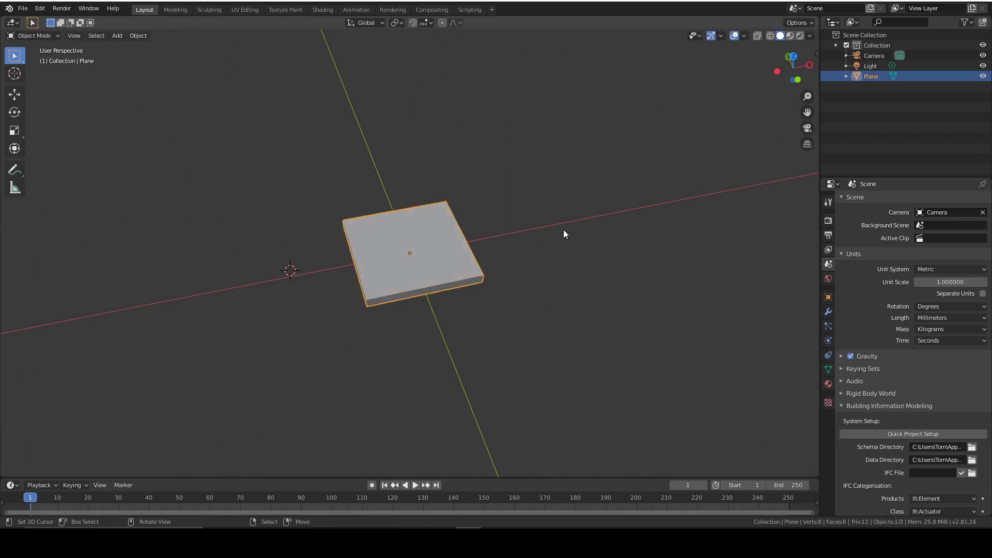
Extrude the slab's top face by a further 10 mm and return to Object Mode.
type("e10")
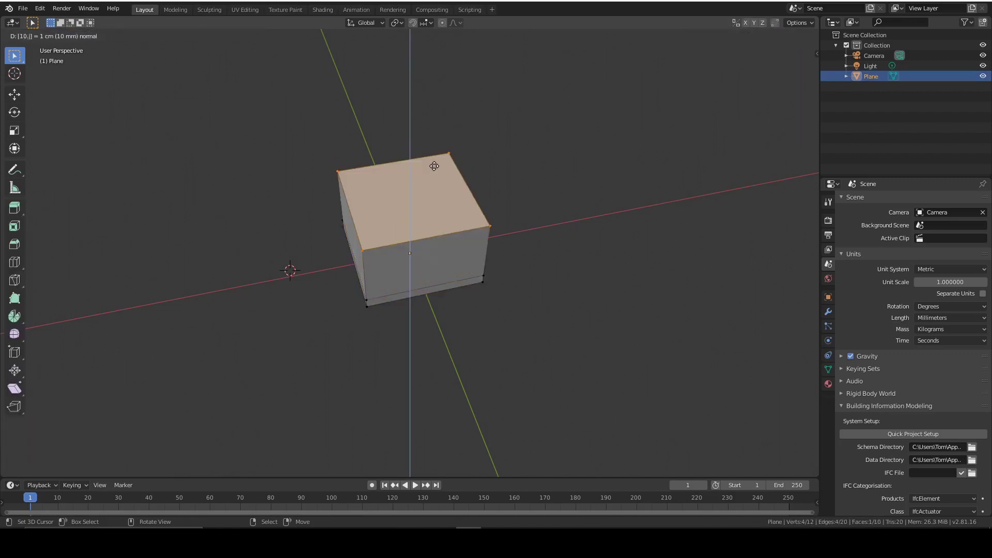
key("Return")
middle_click_drag(476, 335, 462, 391)
middle_click_drag(540, 409, 569, 354, "shift")
key("Tab")
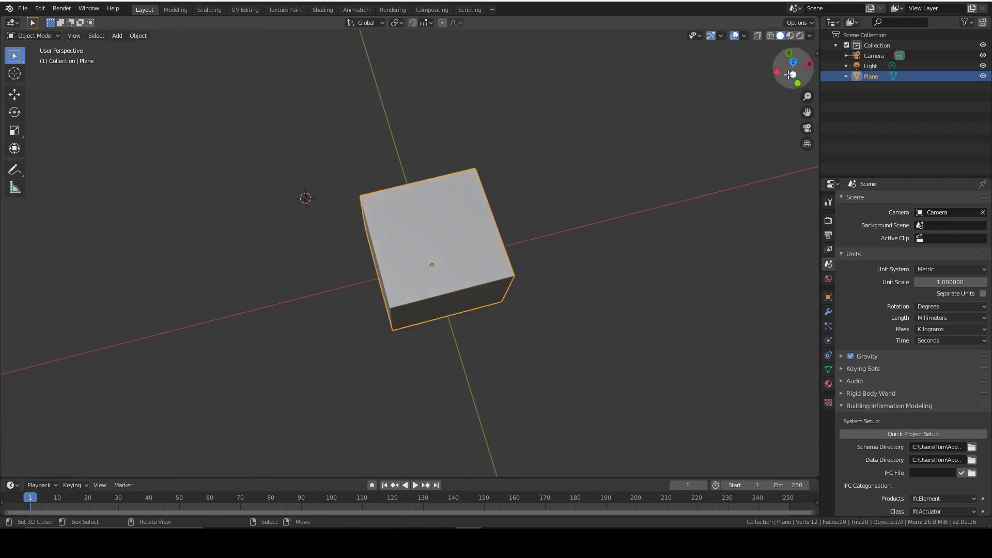
Deselect everything and add a mesh cube while looking from the top view.
left_click(793, 62)
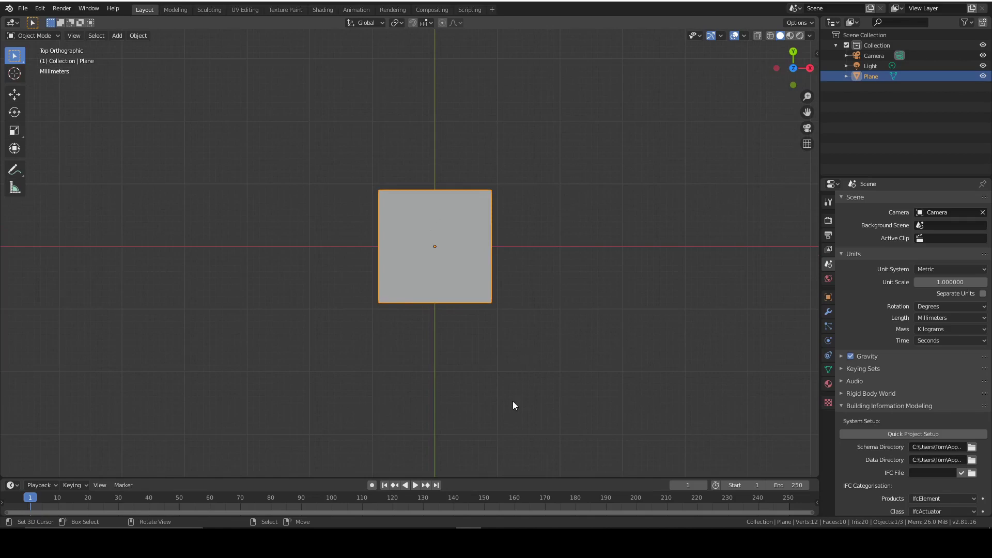
key("Tab")
key("Tab")
key("alt+a")
key("shift+a")
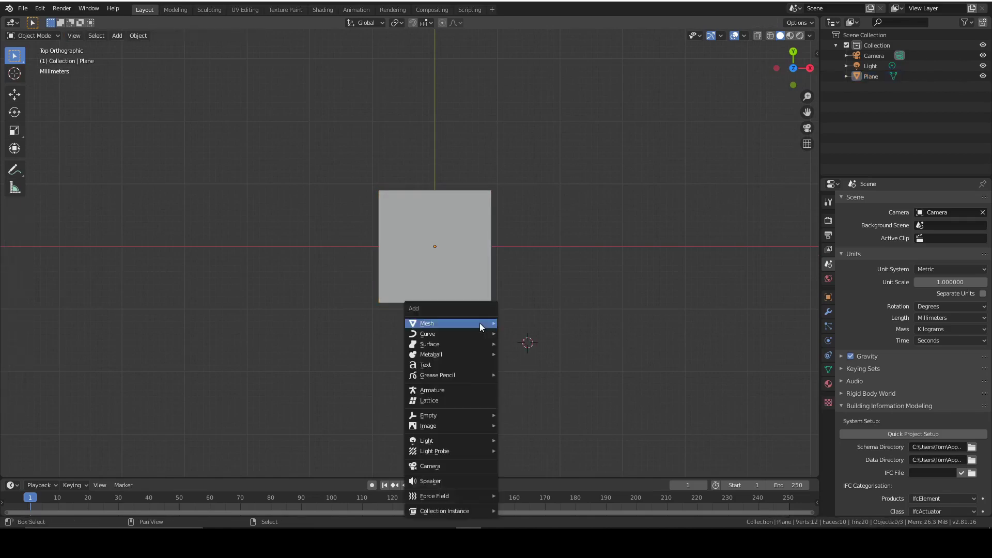
mouse_move(479, 323)
left_click(540, 334)
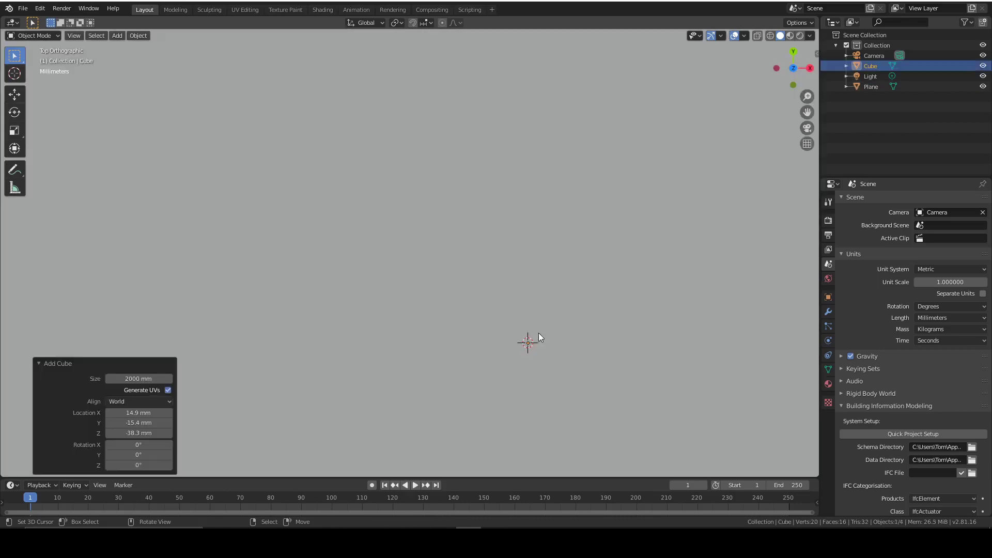
Set the new cube's size to 11.3 mm and its X, Y and Z location to 0 mm.
left_click(155, 382)
type("11.3")
key("Return")
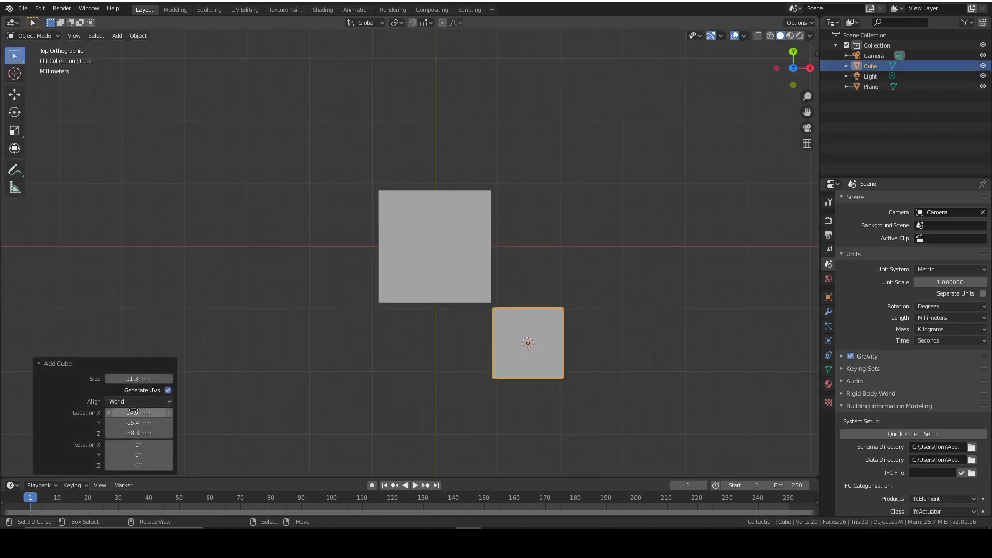
key("ctrl+a")
type("0")
key("Return")
Set the inner cube's dimensions to 12.5 mm in X and 14.6 mm in Y.
scroll(471, 266, "up", 3)
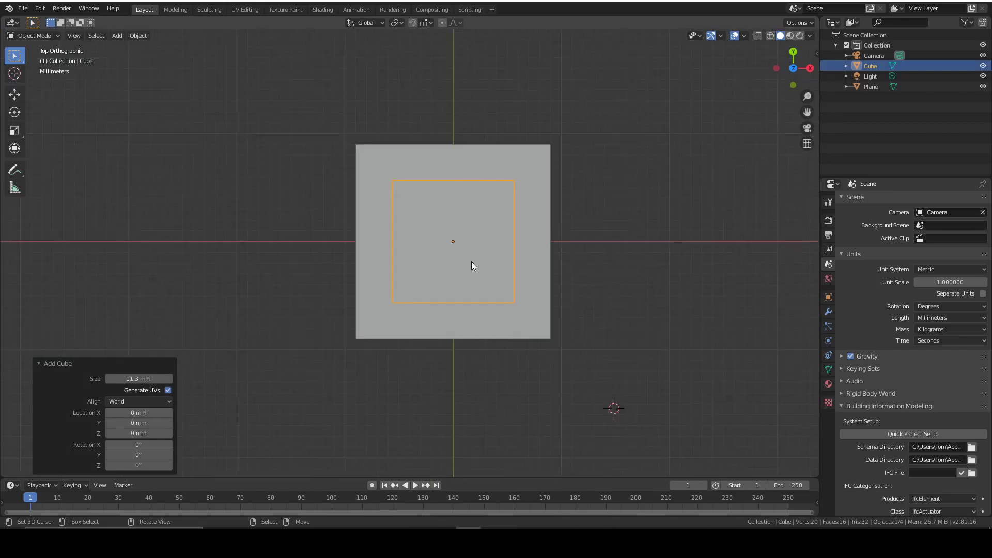
scroll(597, 219, "up", 3, "shift")
key("n")
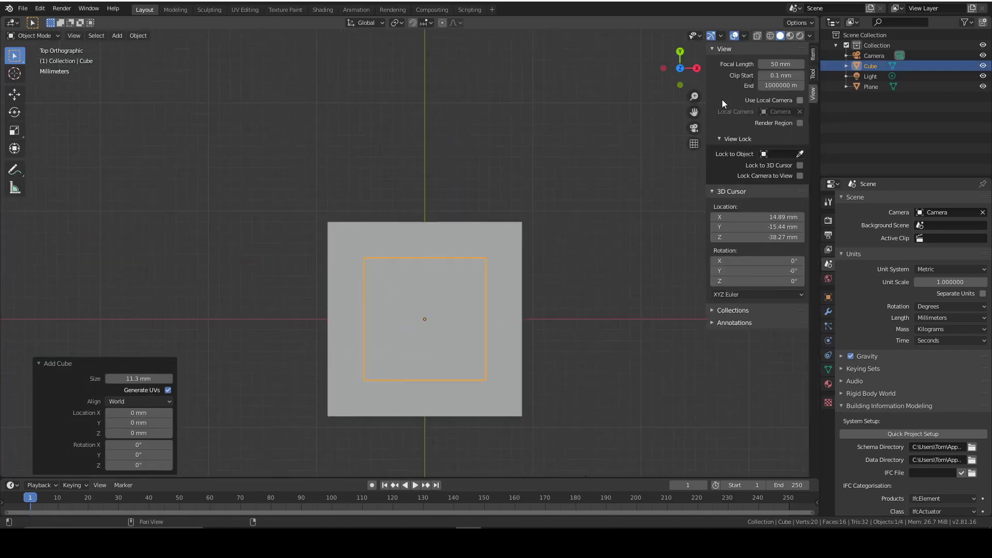
key("n")
key("n")
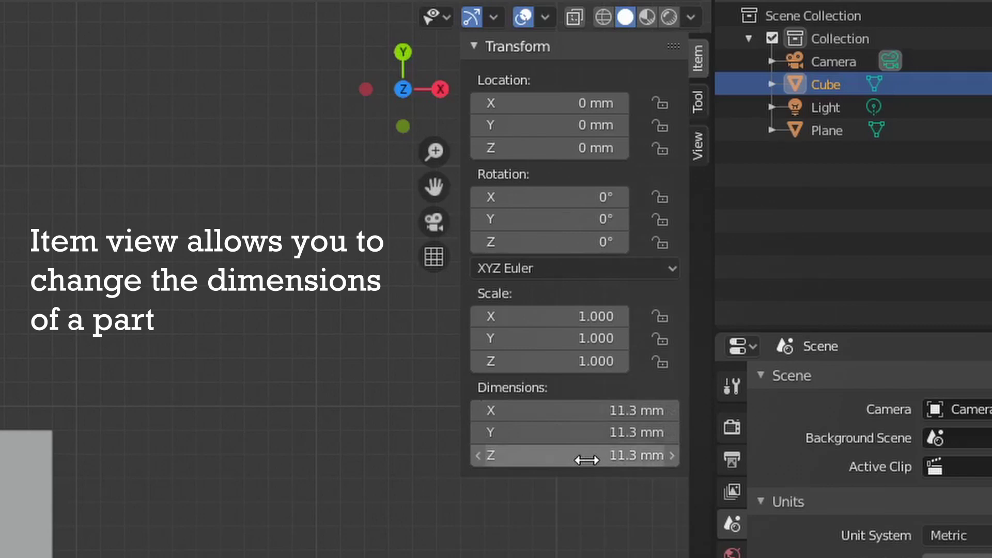
left_click(588, 409)
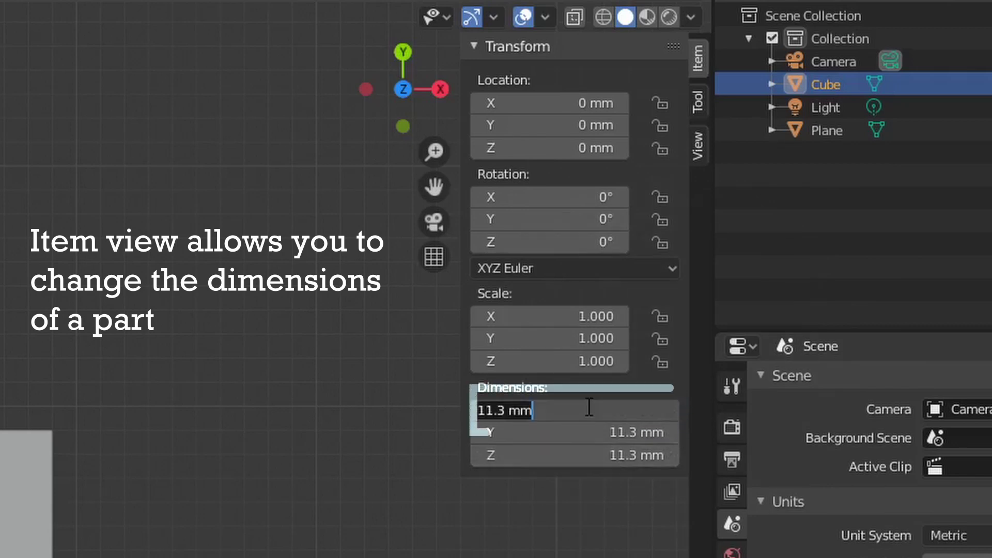
type("12.5")
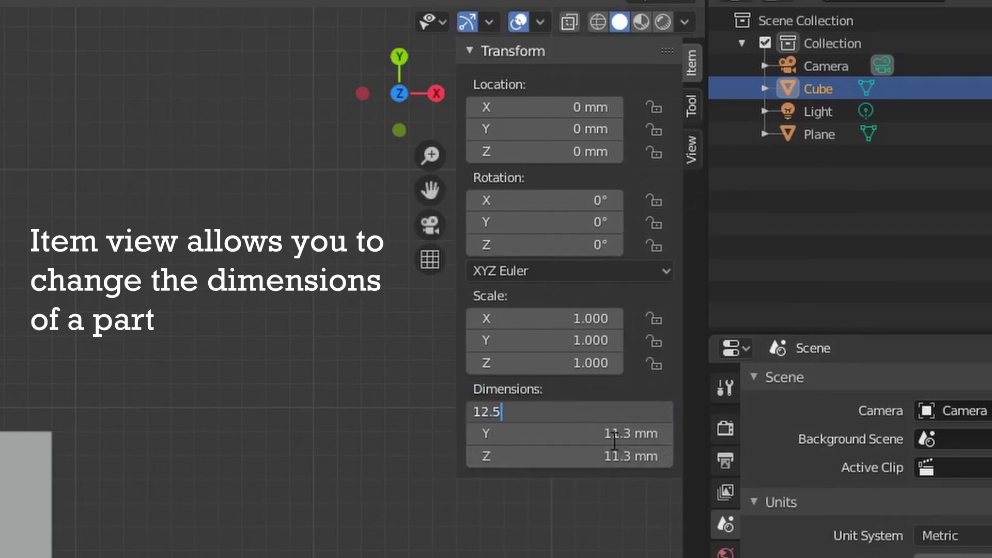
key("Tab")
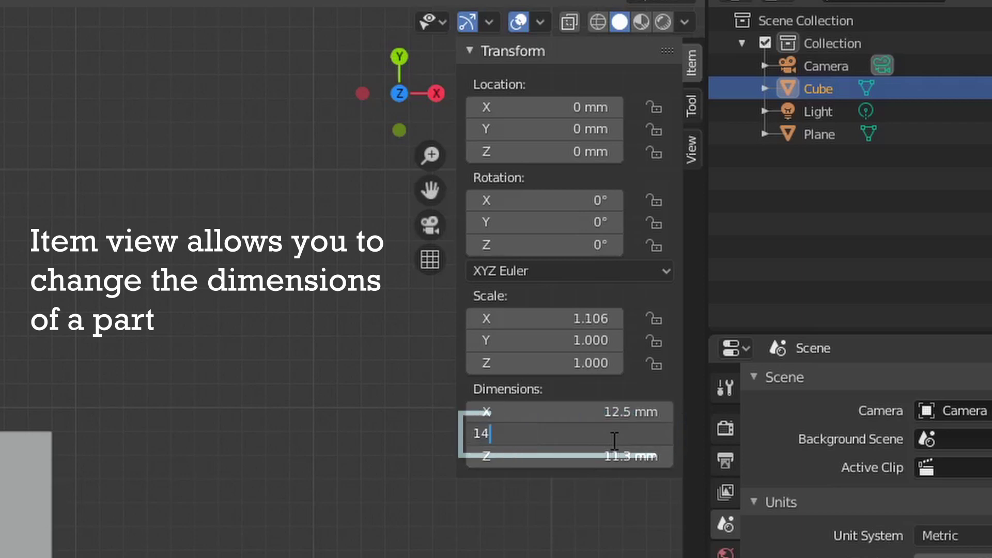
type("14.")
type("6")
key("Return")
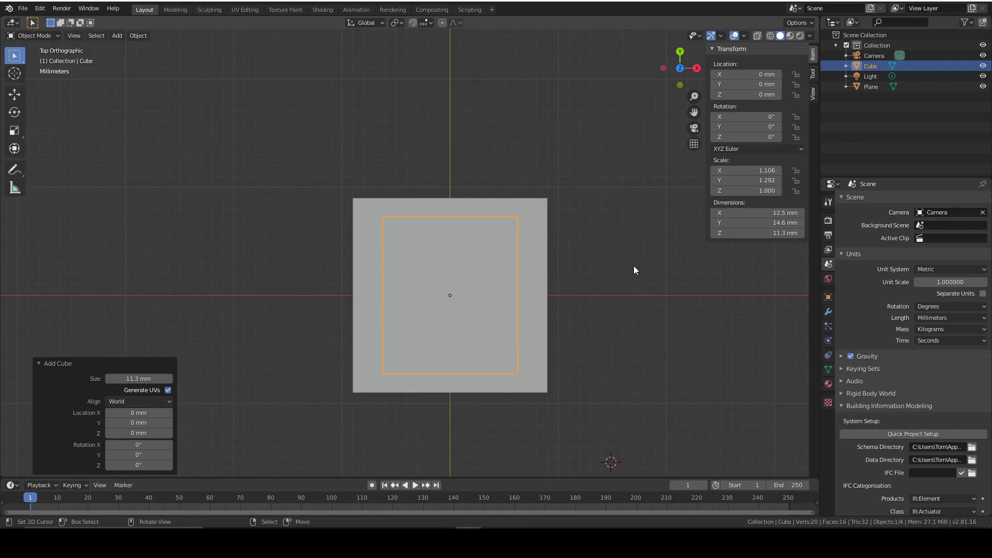
key("n")
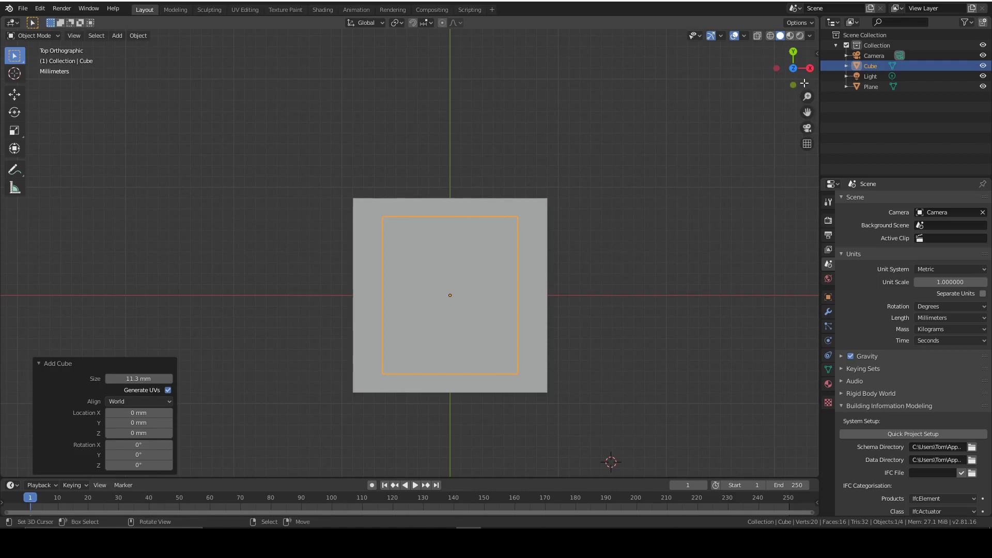
Raise the inner cube along Z by about 5.65 mm in a side view to align its base with the larger block's base.
left_click_drag(774, 69, 595, 295)
key("g")
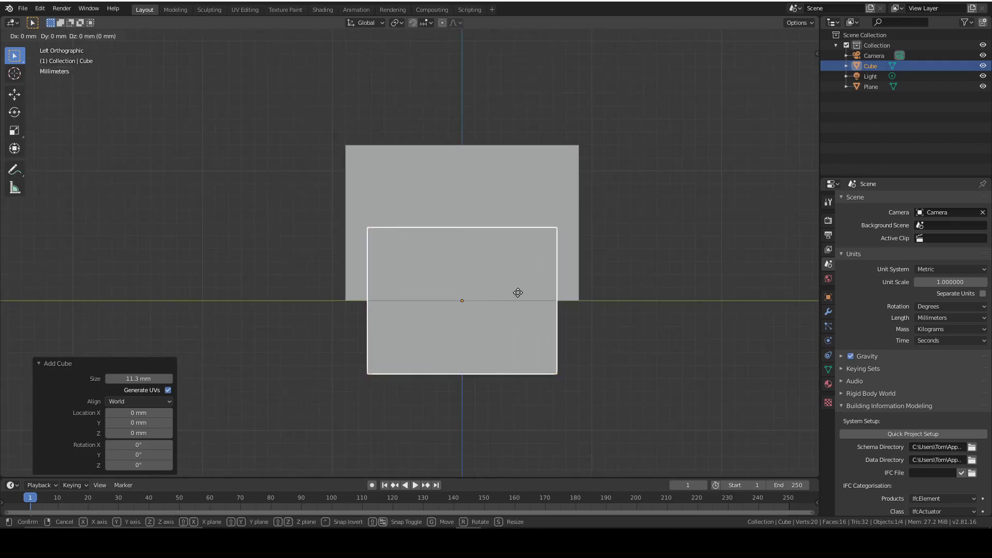
key("z")
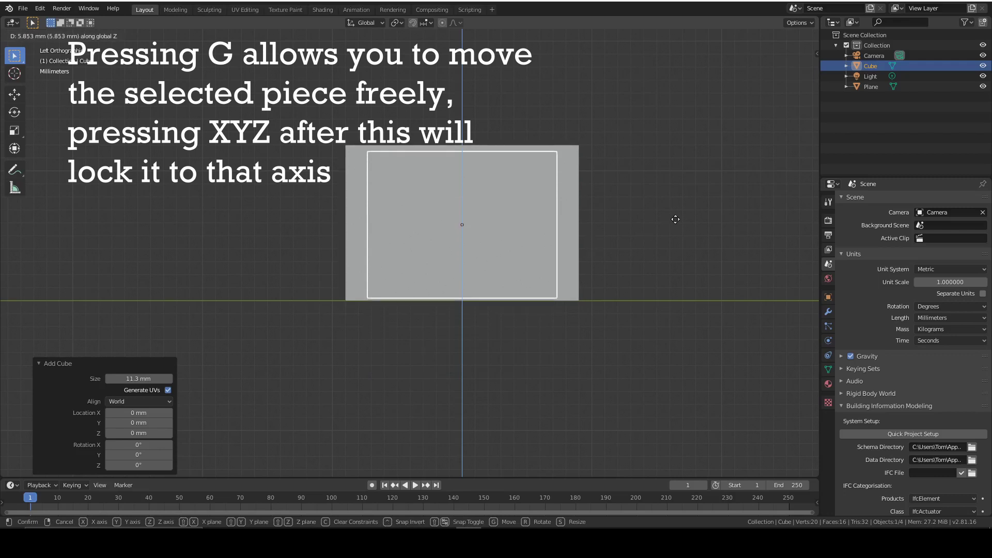
left_click(692, 221)
scroll(352, 315, "up", 5)
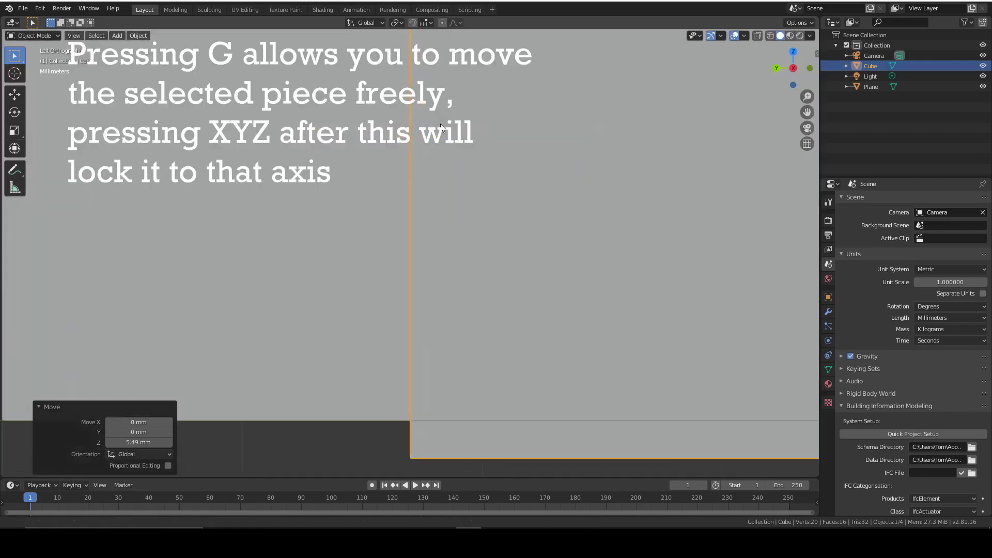
key("z")
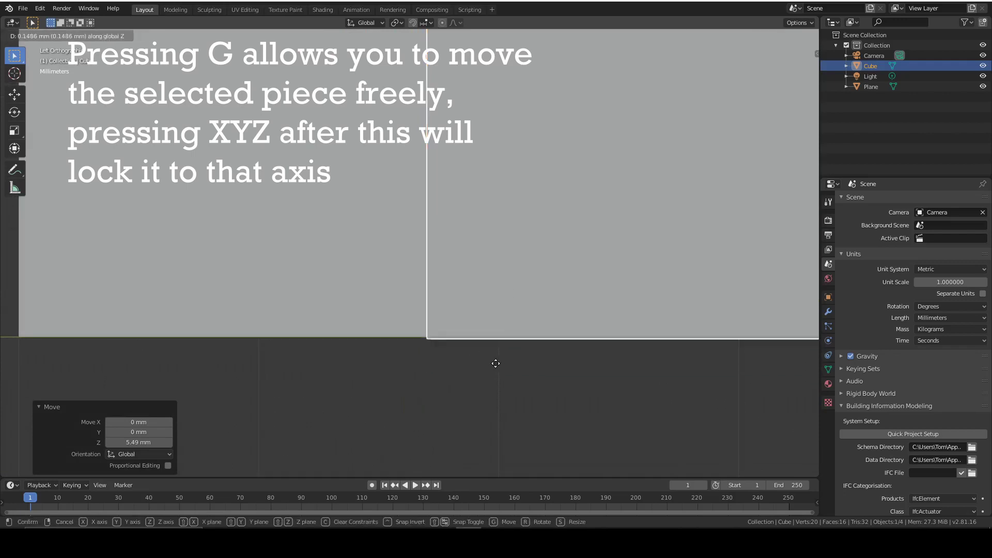
left_click(506, 361)
scroll(497, 358, "down", 5)
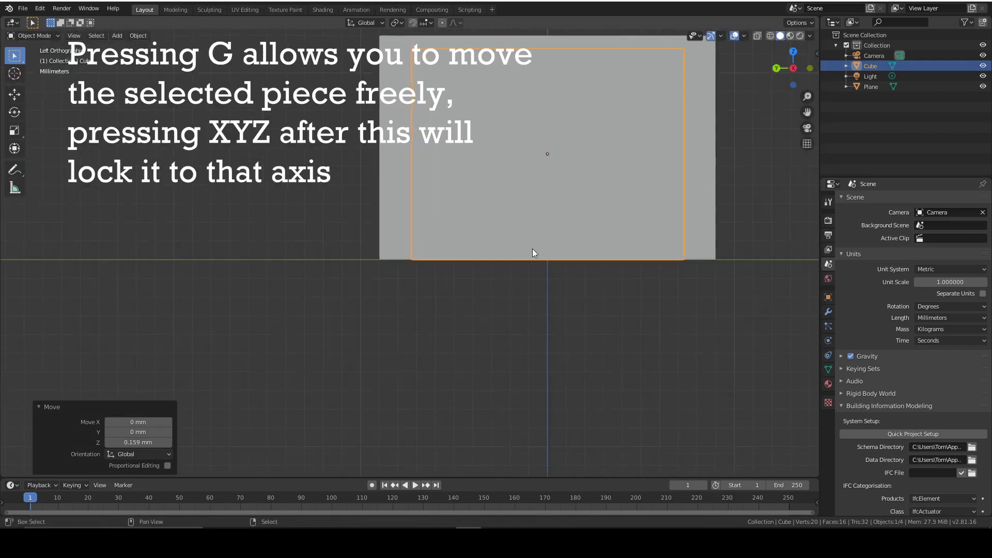
Move the inner cube about 1.7 mm along +Y, flush with the larger block's back face.
middle_click_drag(567, 289, 538, 278, "shift")
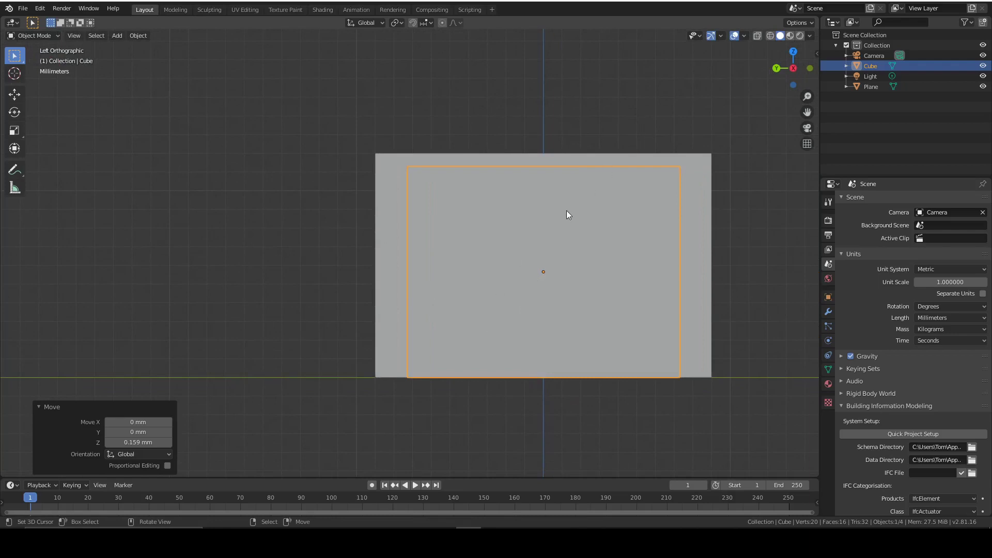
key("g")
key("y")
left_click(533, 284)
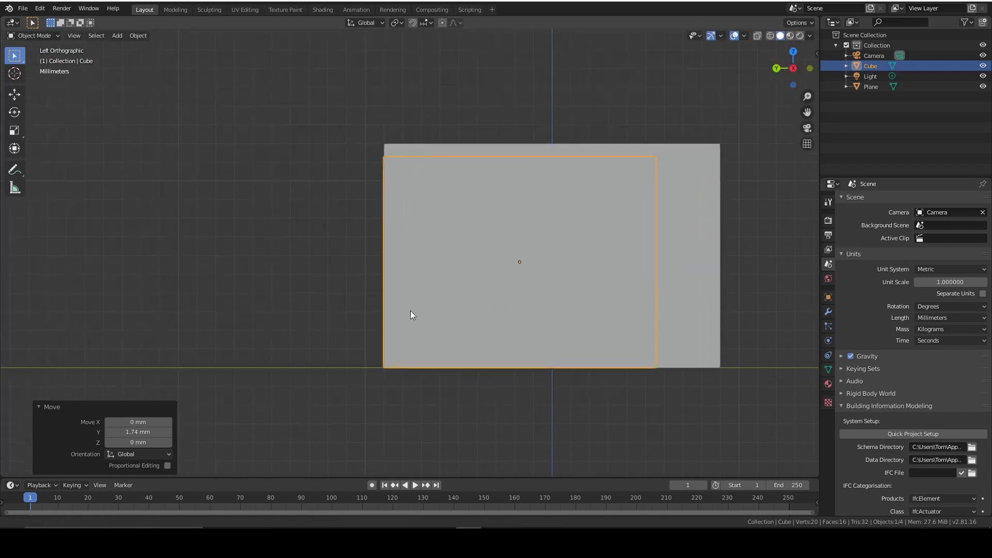
scroll(367, 224, "up", 6)
middle_click_drag(367, 224, 461, 233, "shift")
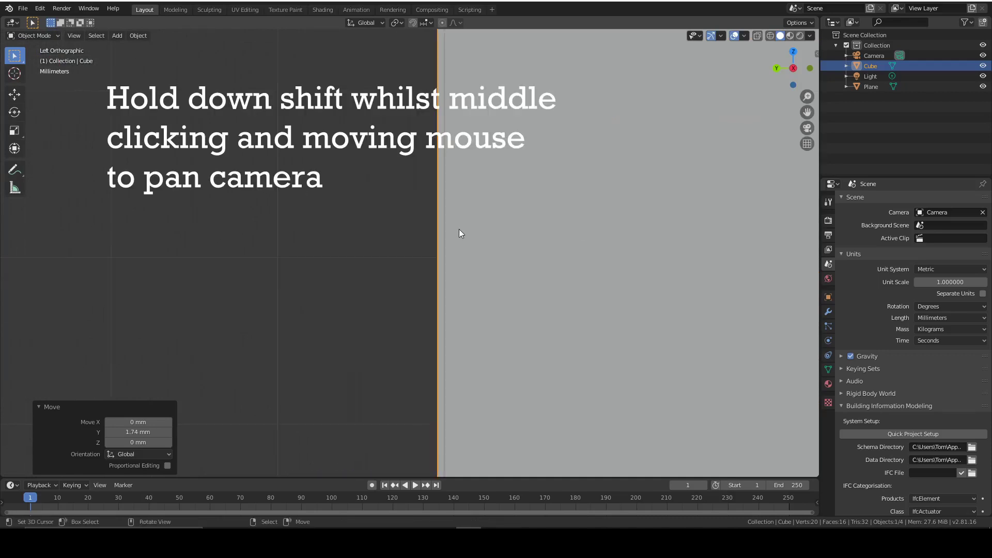
key("g")
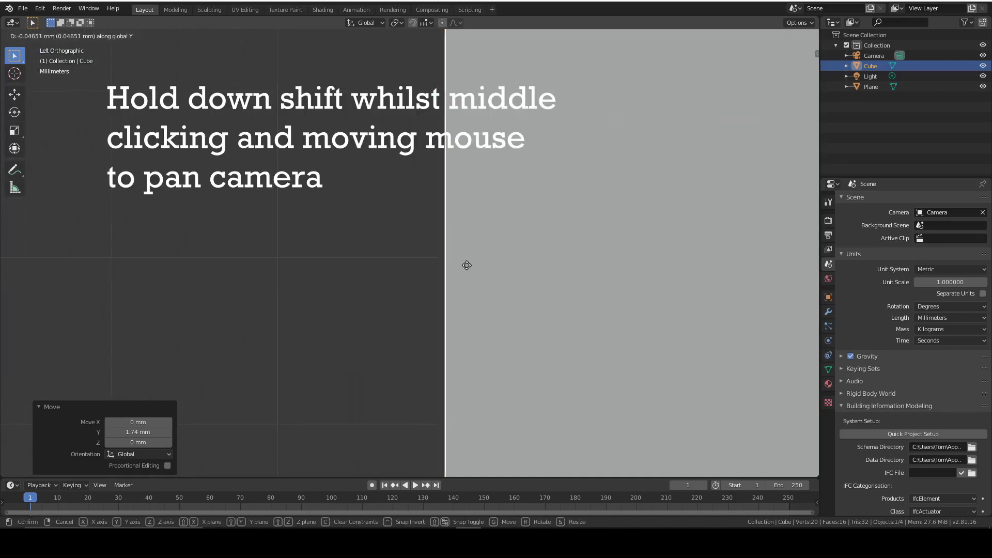
left_click(468, 261)
scroll(502, 220, "down", 5)
middle_click_drag(540, 160, 577, 164, "shift")
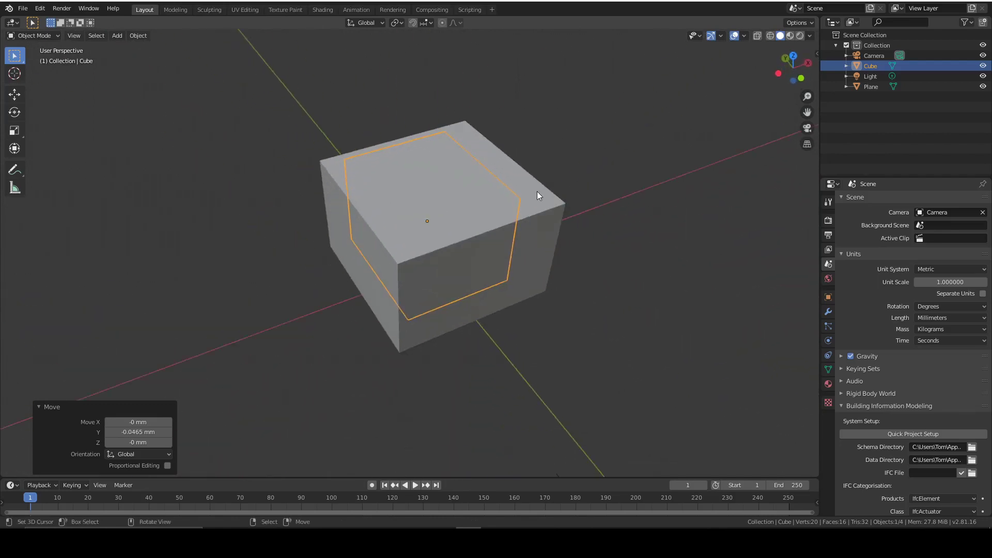
Enter Edit Mode on the larger block with X-ray on and select its top corner vertex on the −X, −Y side.
middle_click_drag(537, 192, 550, 161)
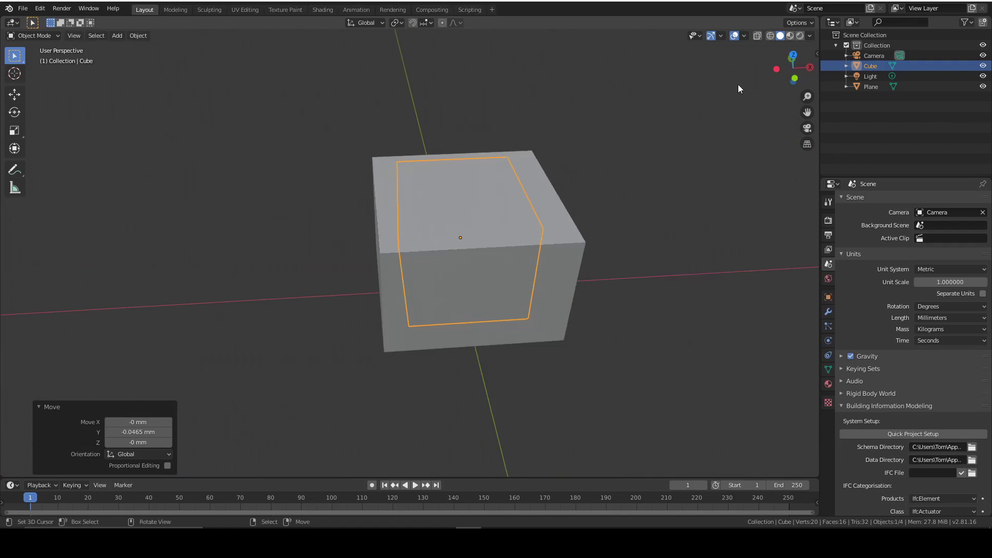
left_click(793, 55)
left_click(570, 203)
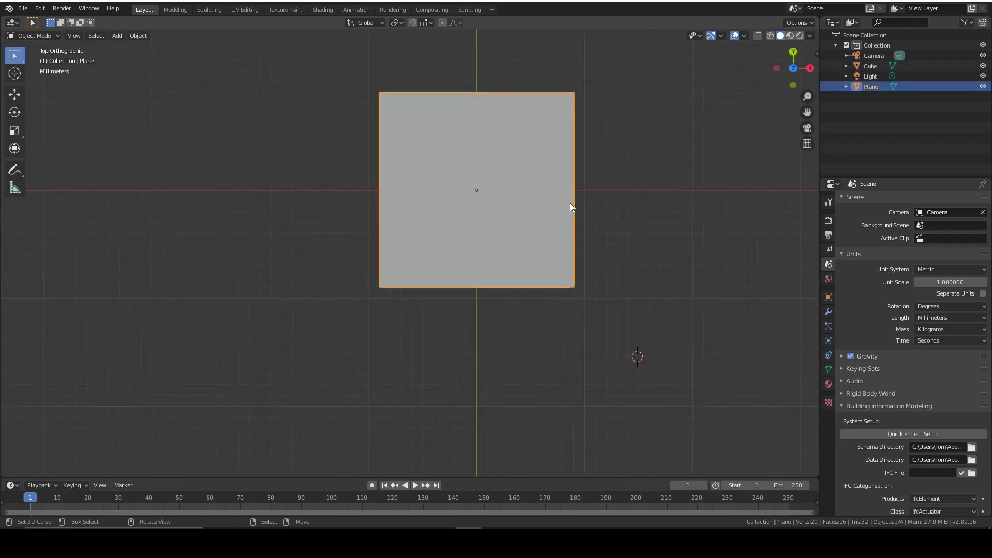
key("Tab")
middle_click_drag(591, 310, 401, 277)
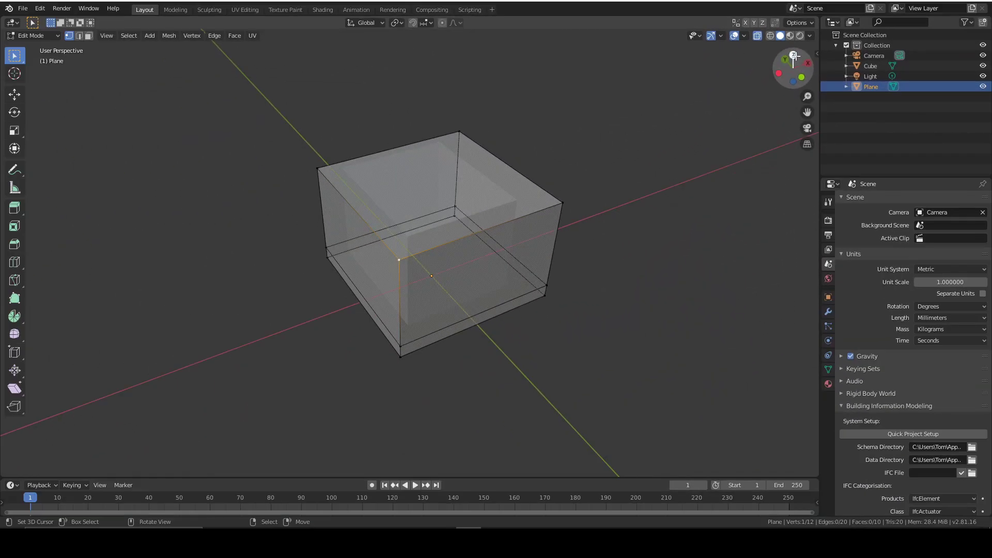
Move the selected top vertex about 2.76 mm in X and 3.42 mm in Y onto the inner cube's corner.
left_click(793, 56)
scroll(465, 262, "up", 6)
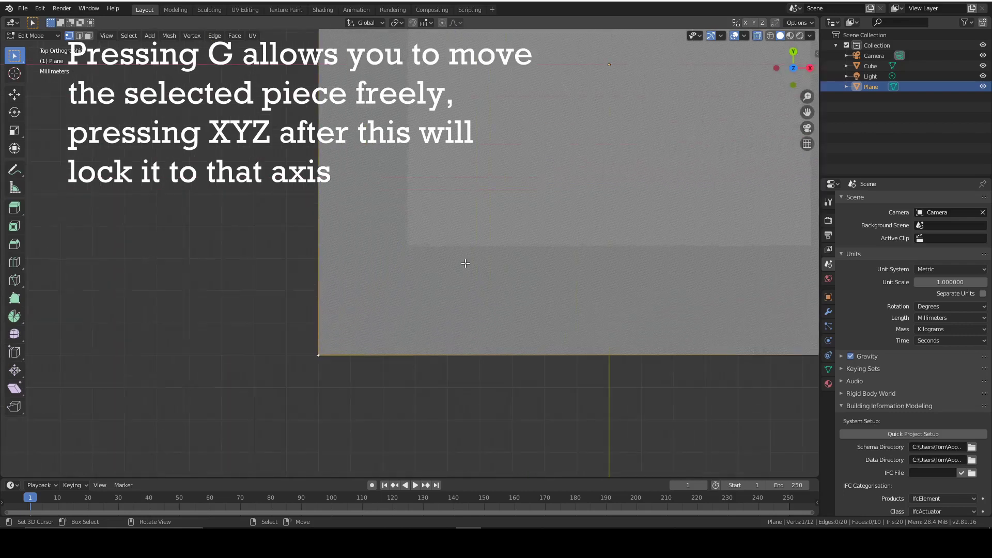
key("g")
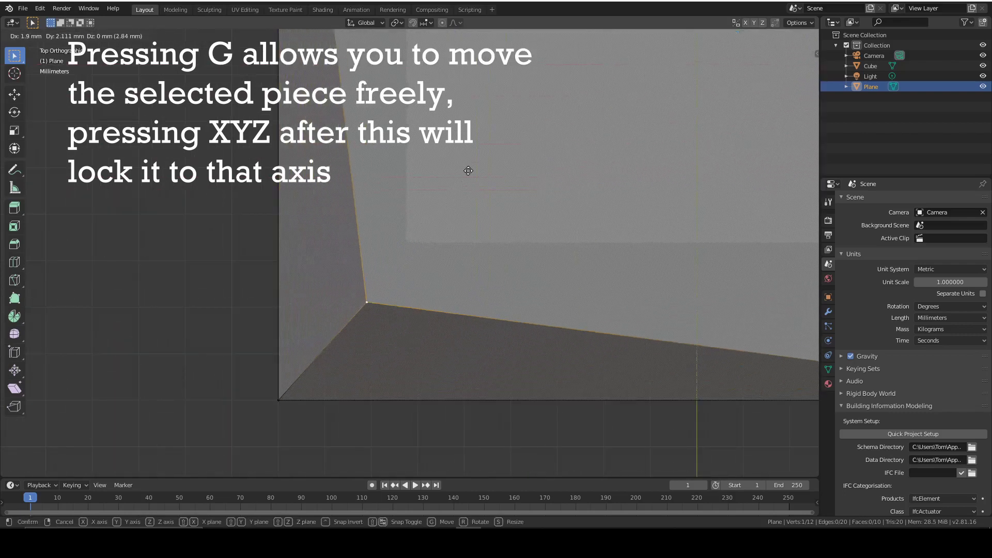
left_click(468, 170)
scroll(495, 129, "down", 4)
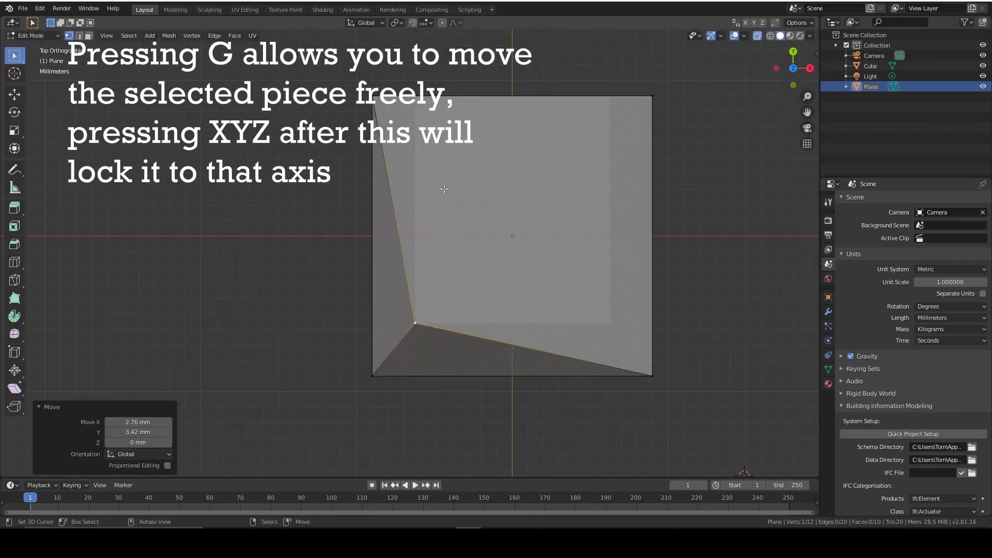
Move the block's top vertex on the −X, +Y side about 2.74 mm along X to the inner cube's edge.
middle_click_drag(368, 119, 439, 166)
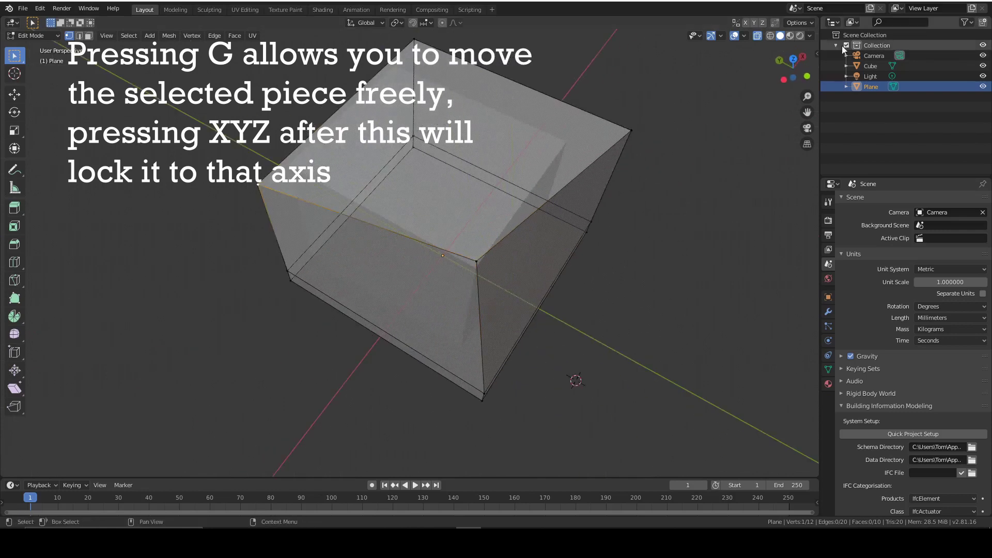
left_click(803, 58)
scroll(453, 215, "up", 6)
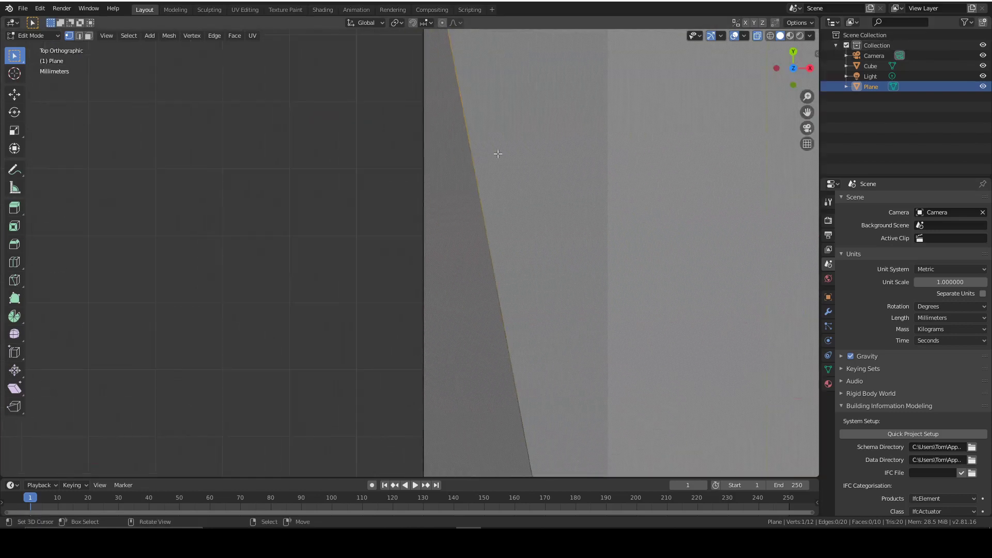
key("g")
key("x")
left_click(405, 407)
scroll(576, 362, "down", 5)
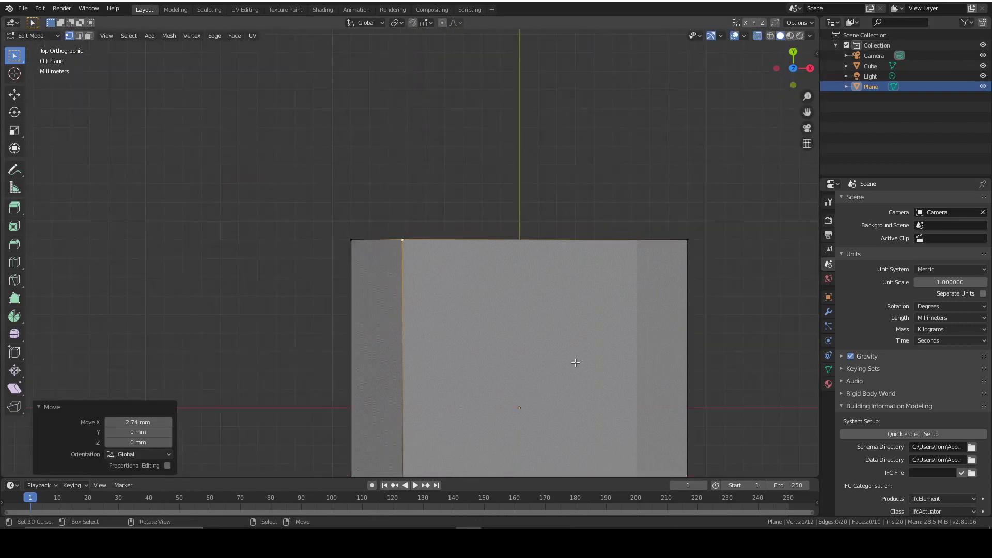
Move the two remaining top vertices inward to the inner cube's outline, shifting the +Y one about -2.75 mm along X.
middle_click_drag(636, 461, 421, 354)
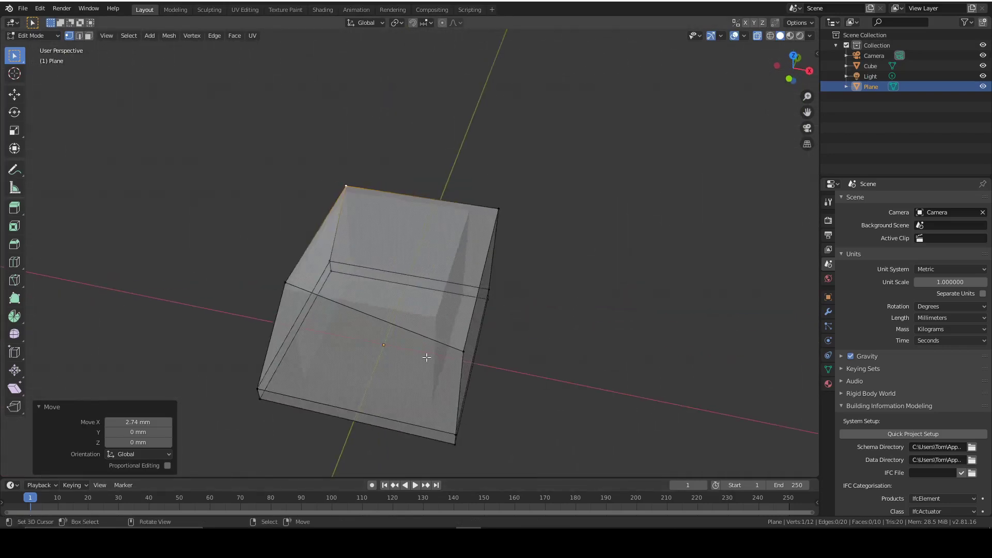
key("KP_7")
scroll(564, 221, "up", 6)
key("g")
key("x")
left_click(456, 264)
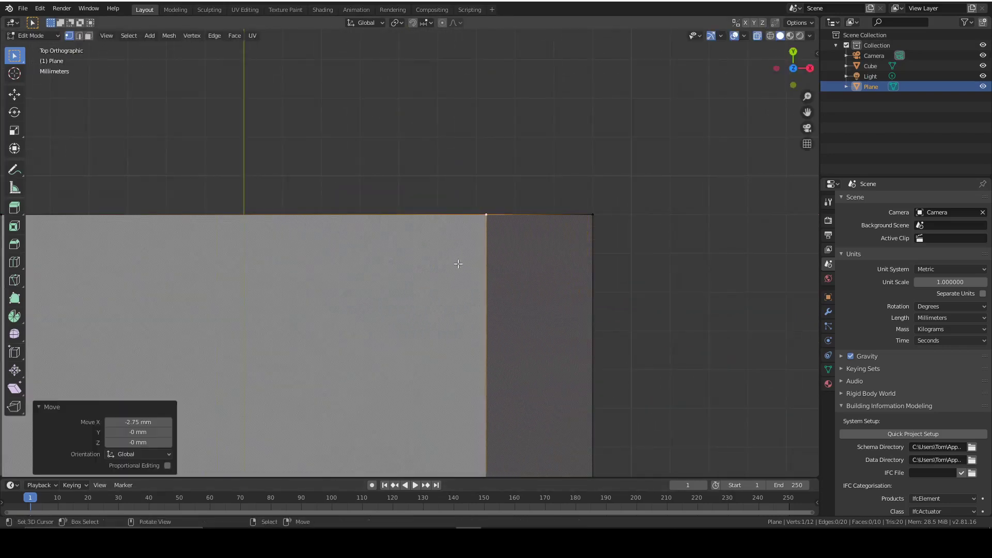
Turn off X-ray and inspect the tapered block from an angled view.
scroll(453, 270, "down", 5)
middle_click_drag(453, 270, 361, 250)
scroll(443, 259, "up", 4)
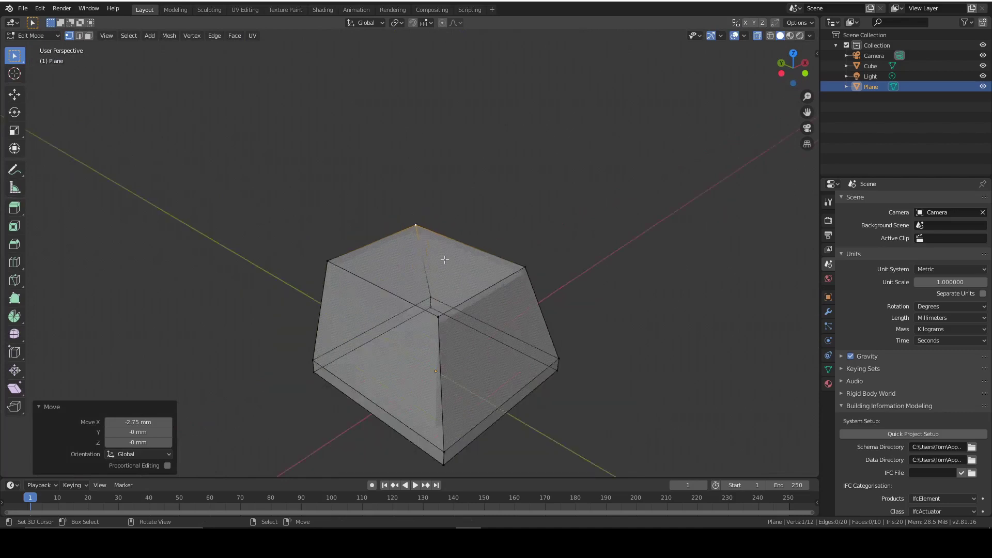
scroll(516, 207, "down", 2)
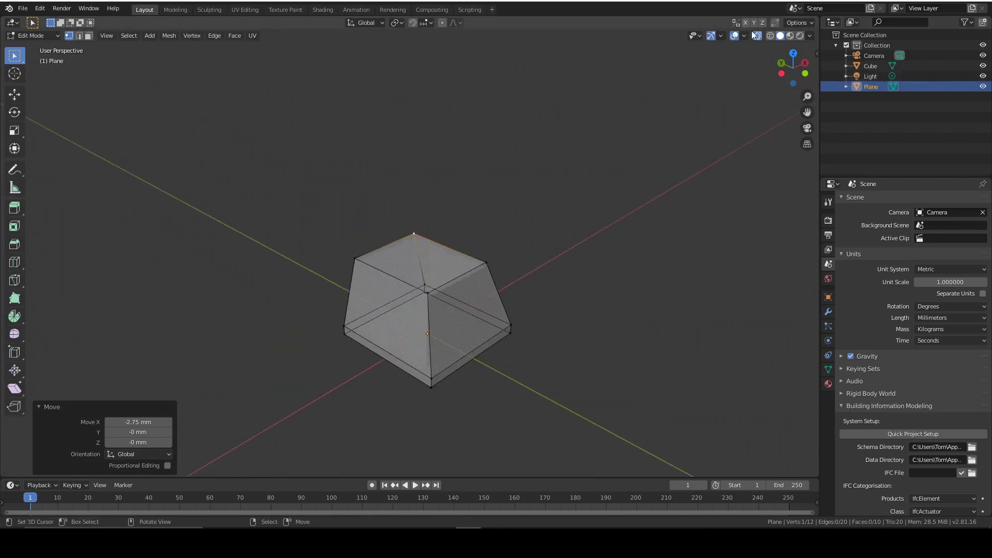
key("alt+z")
middle_click_drag(464, 200, 427, 177)
scroll(427, 177, "up", 5)
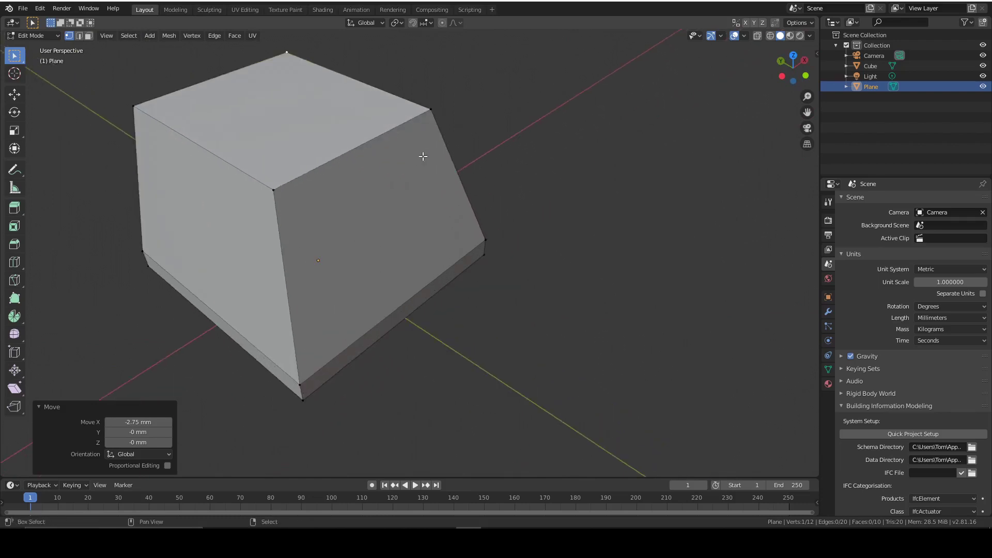
scroll(499, 225, "down", 2)
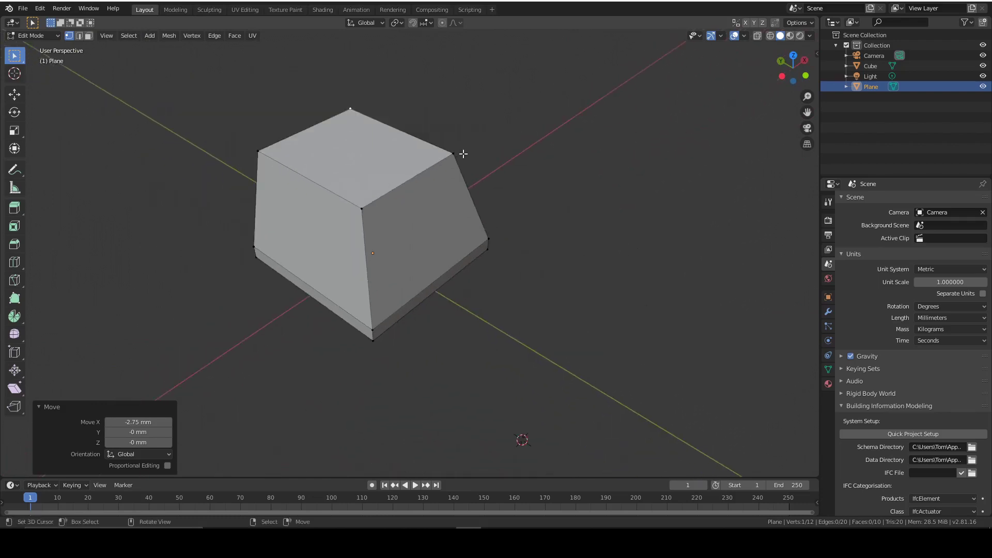
Add five evenly spaced loop cuts across the block's width, running over the top along Y, without sliding them.
left_click(79, 36)
middle_click_drag(281, 208, 352, 292, "shift")
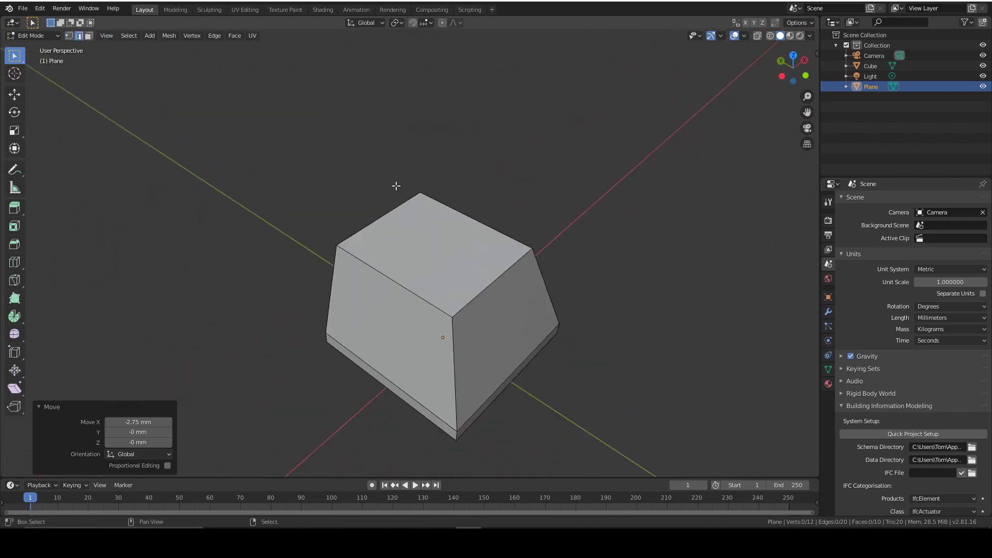
left_click(428, 283)
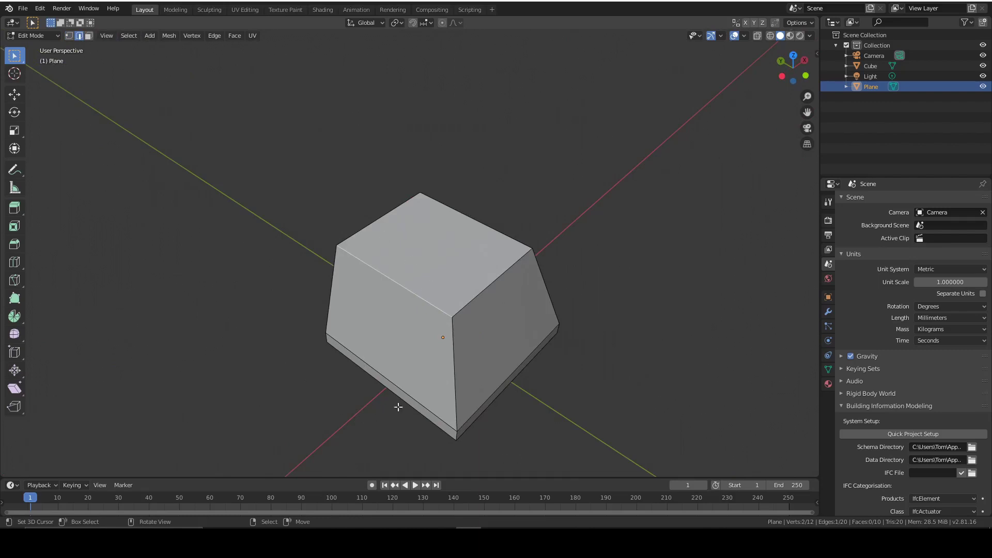
middle_click_drag(580, 343, 500, 278, "shift")
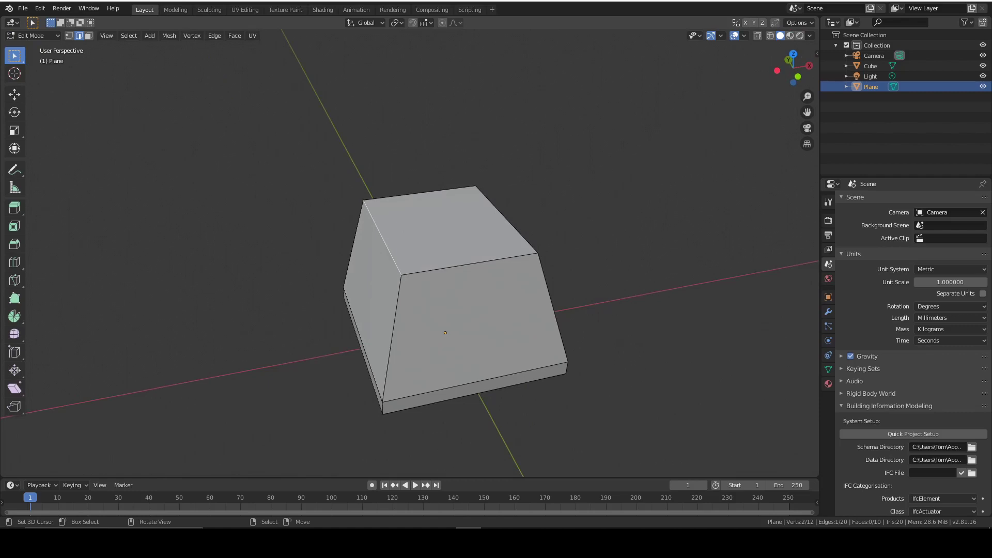
key("ctrl+r")
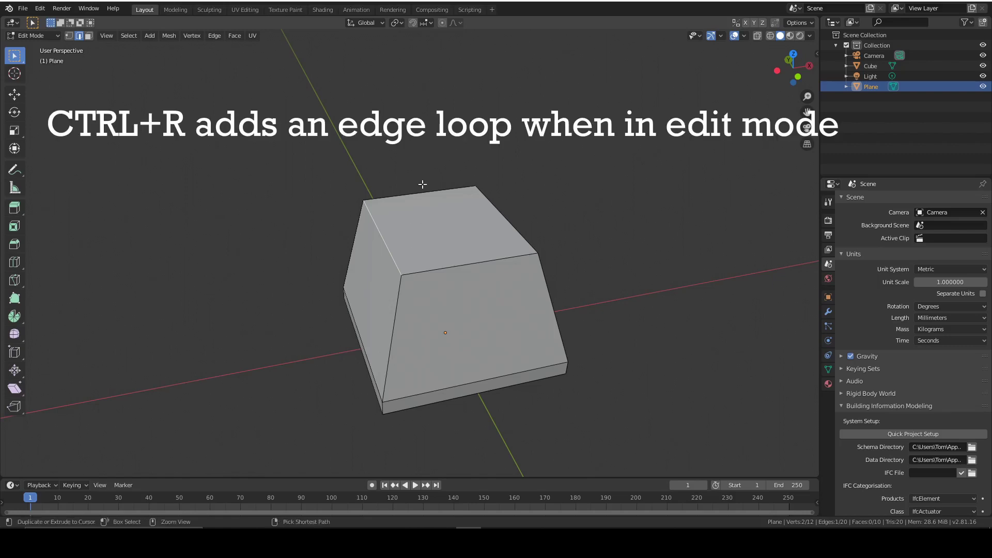
scroll(451, 258, "up", 4)
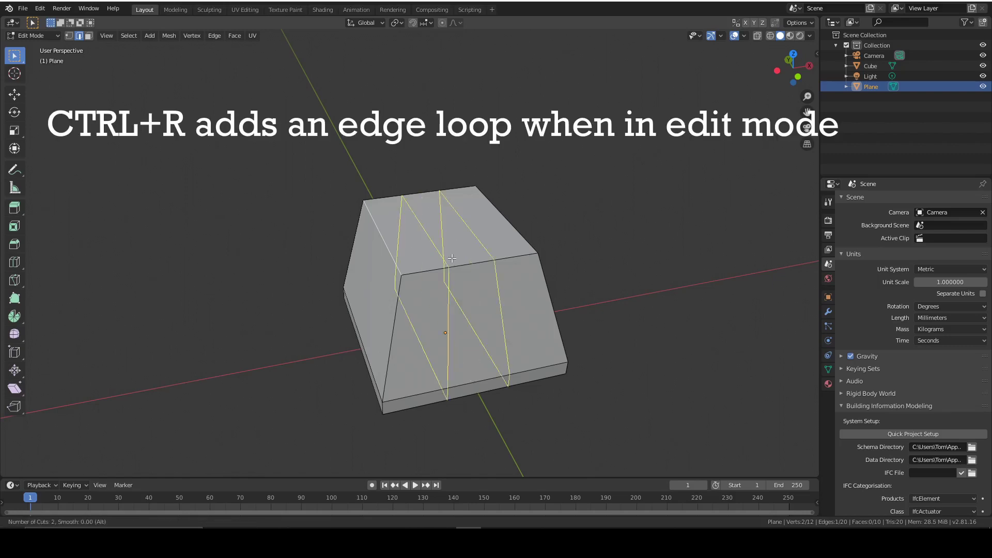
left_click(452, 258)
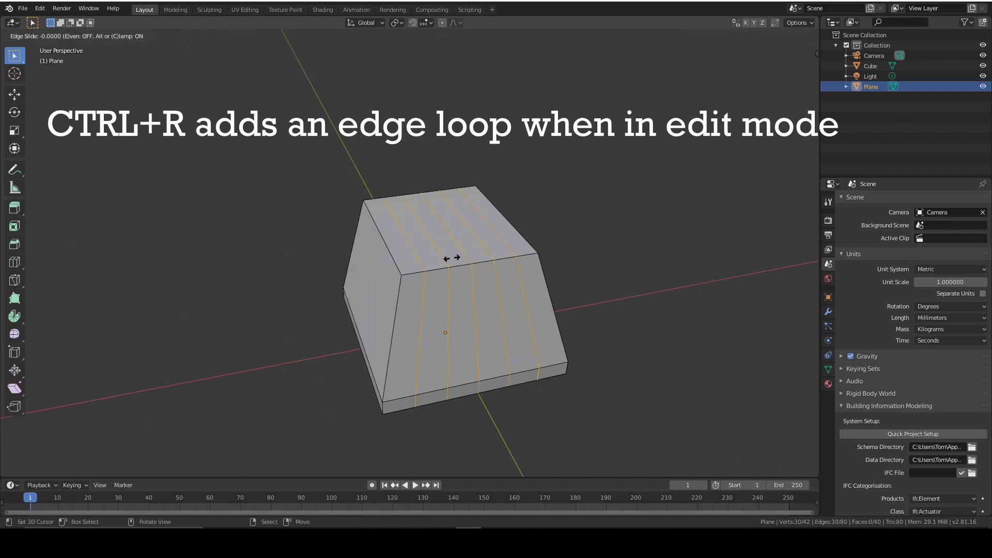
right_click(452, 258)
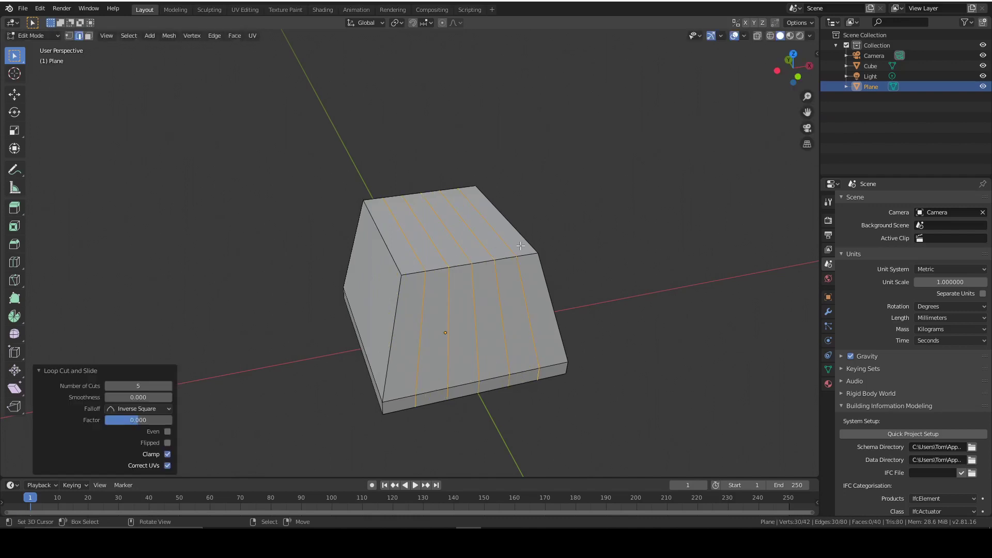
In front view with X-ray on, clear the selection and select only the middle loop's vertices on the top edge.
left_click(798, 76)
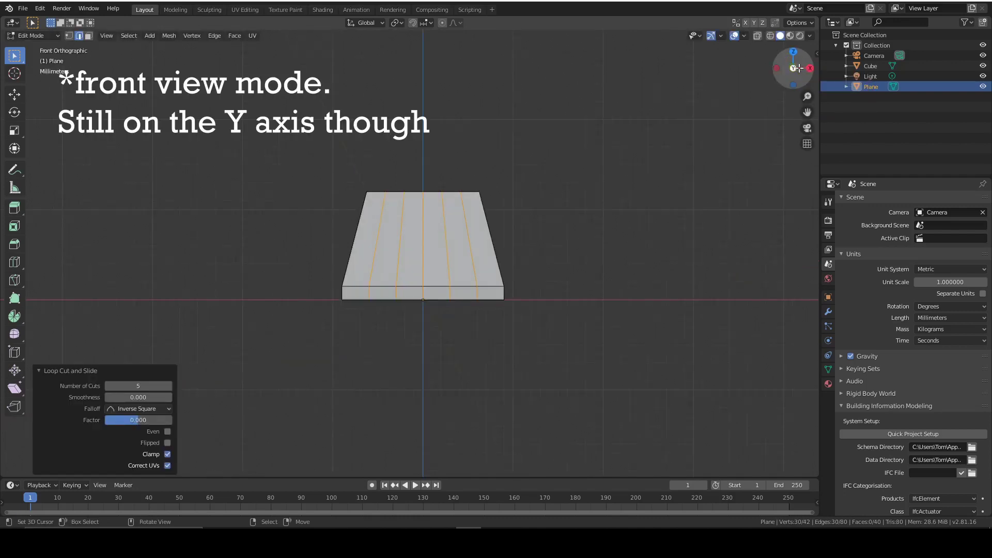
middle_click_drag(474, 63, 460, 171, "shift")
scroll(460, 171, "down", 2)
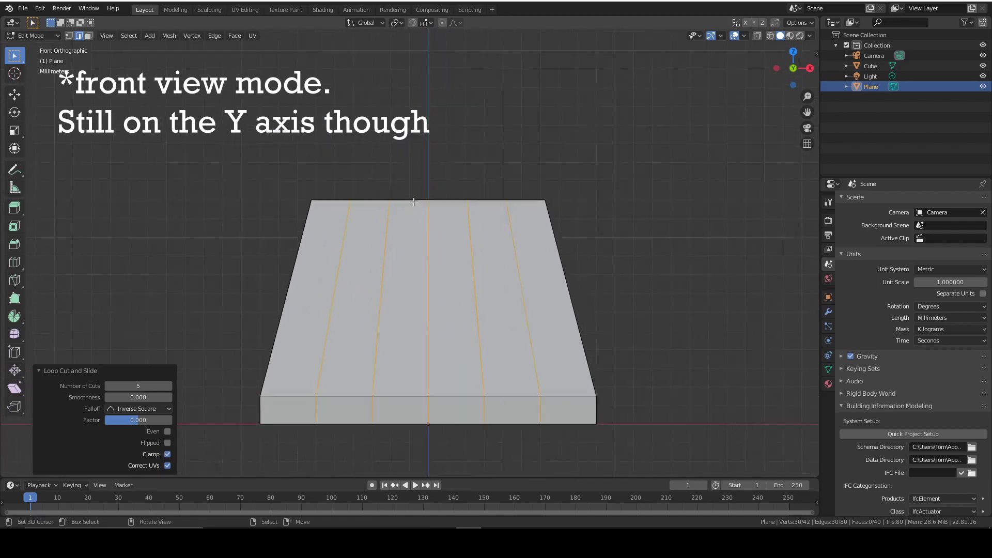
scroll(476, 181, "up", 3)
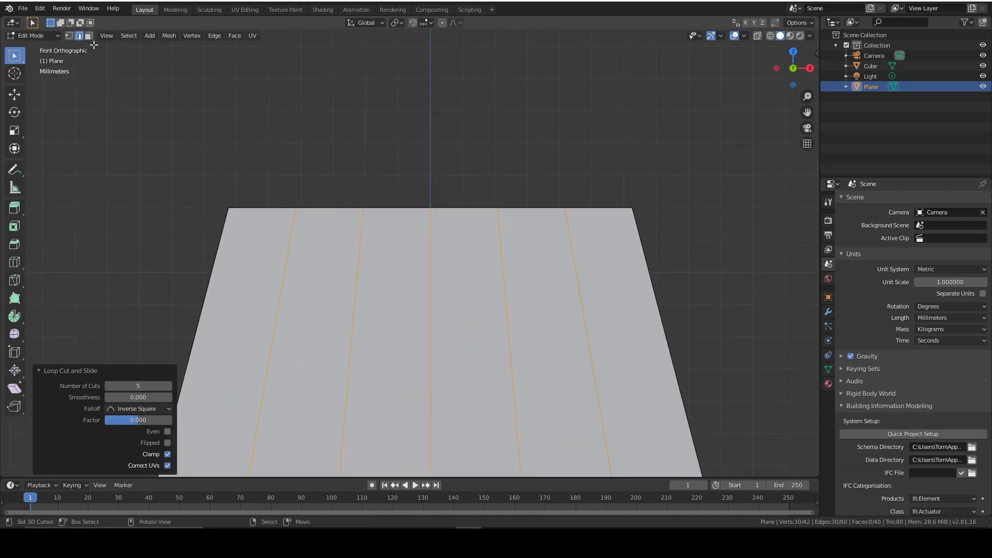
left_click(757, 36)
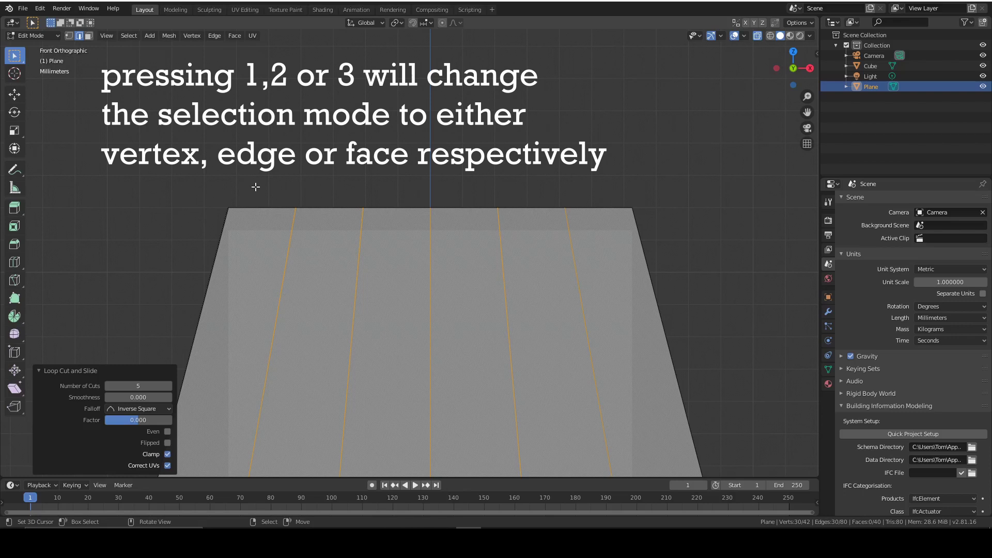
key("1")
key("alt+a")
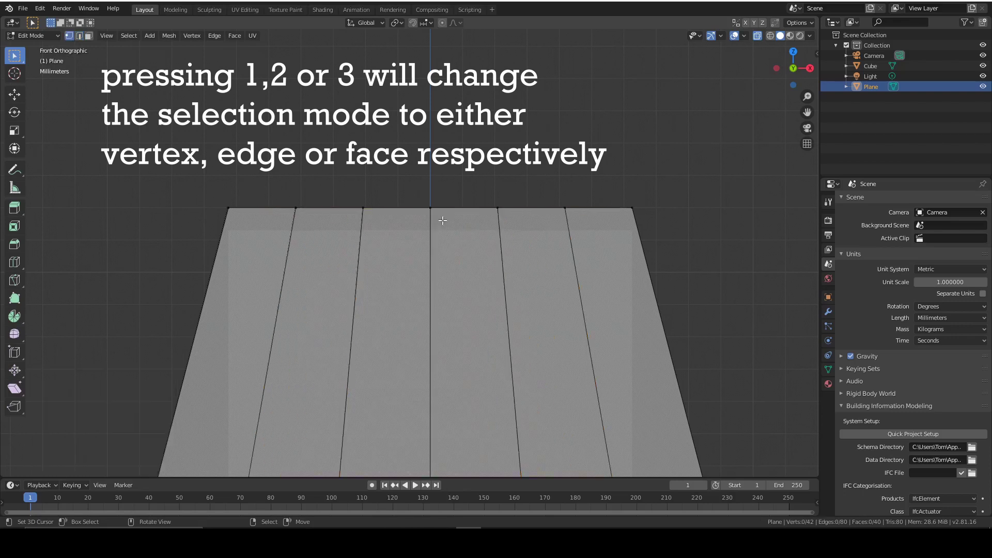
left_click_drag(443, 219, 416, 185)
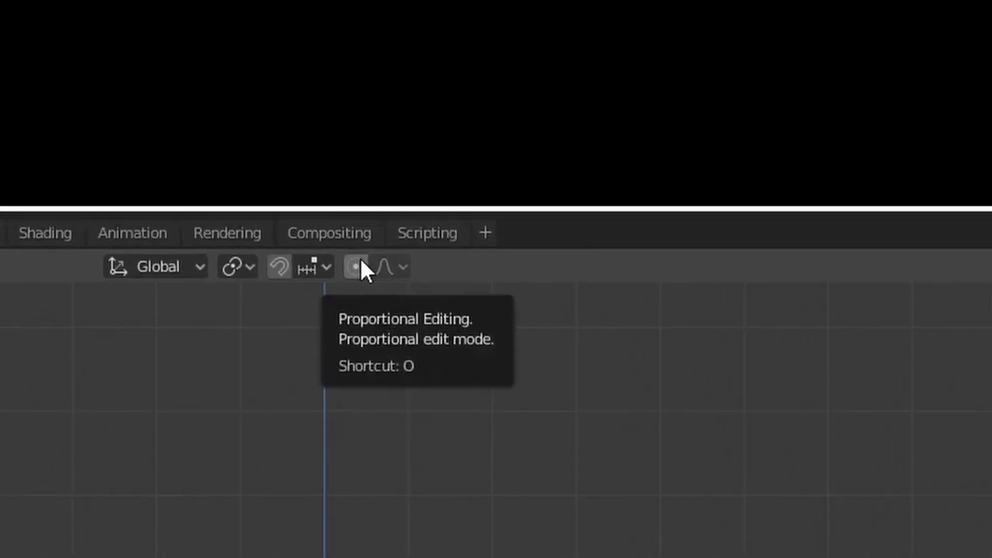
Enable proportional editing with Sphere falloff.
left_click(357, 267)
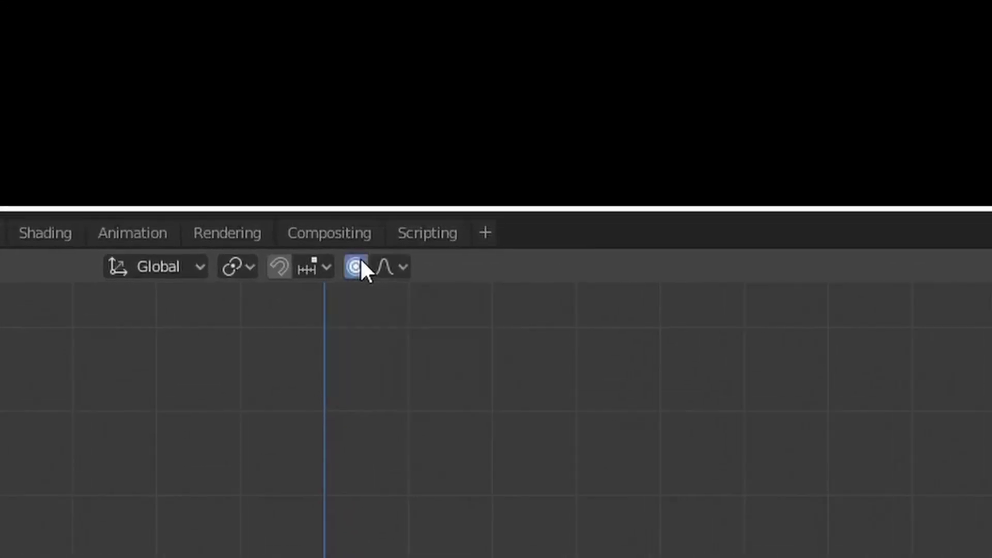
left_click(387, 267)
left_click(361, 413)
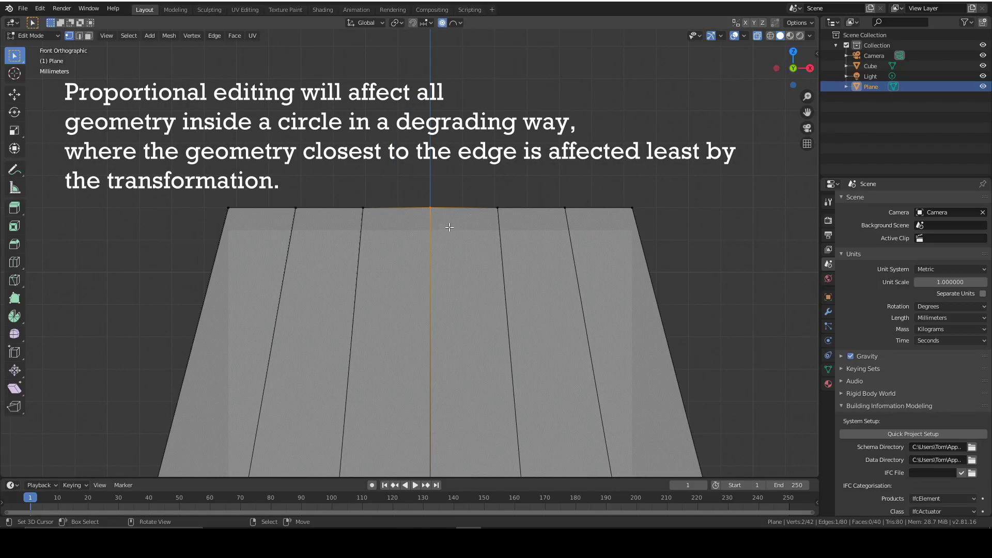
Lower the middle top vertices about 0.816 mm along Z with a proportional size of about 0.006 to dish the top.
left_click_drag(449, 228, 405, 178)
key("g")
key("z")
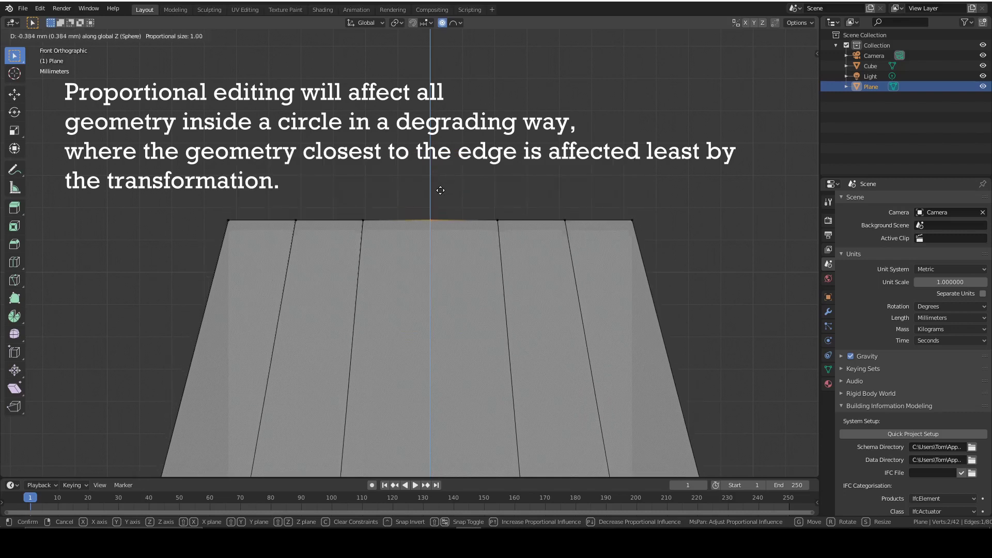
scroll(440, 190, "up", 15)
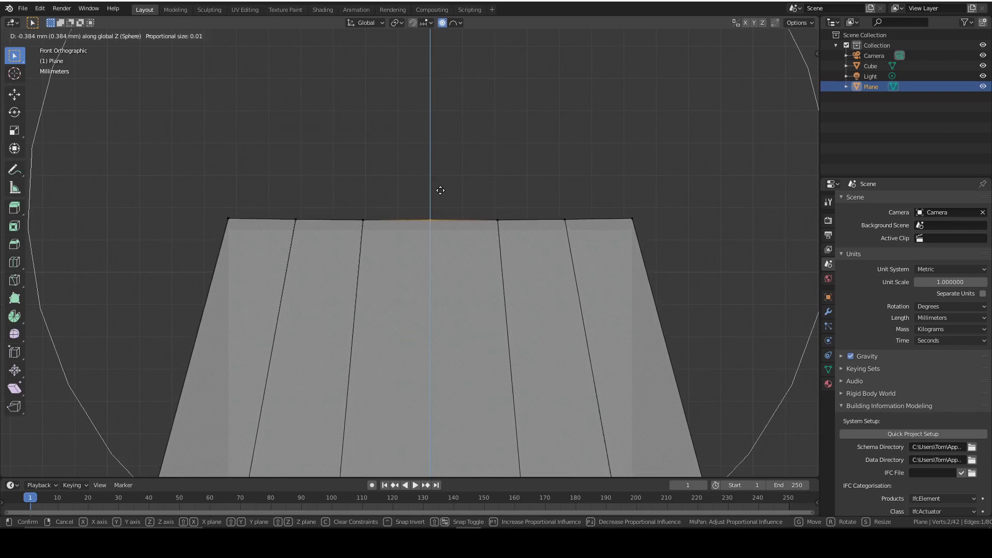
scroll(441, 190, "up", 3)
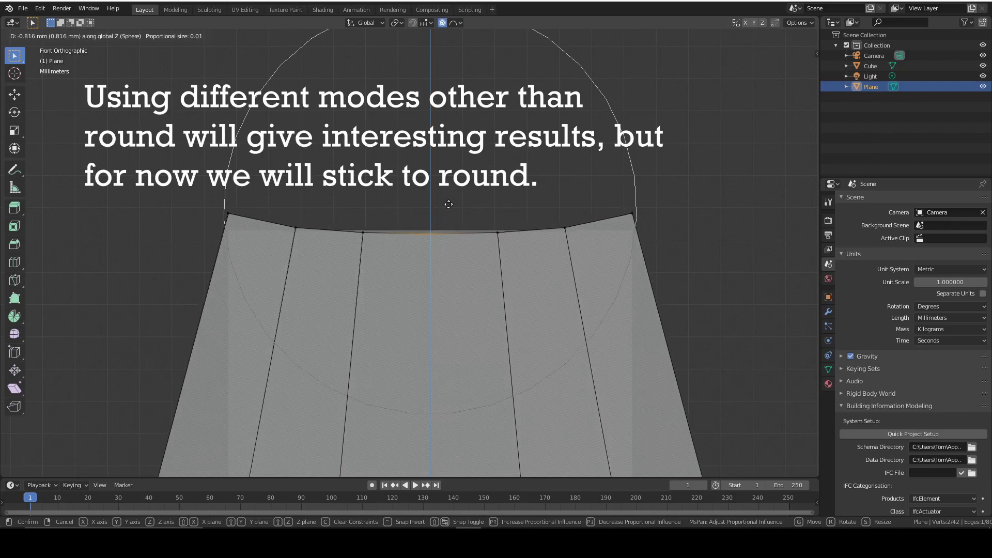
left_click(448, 200)
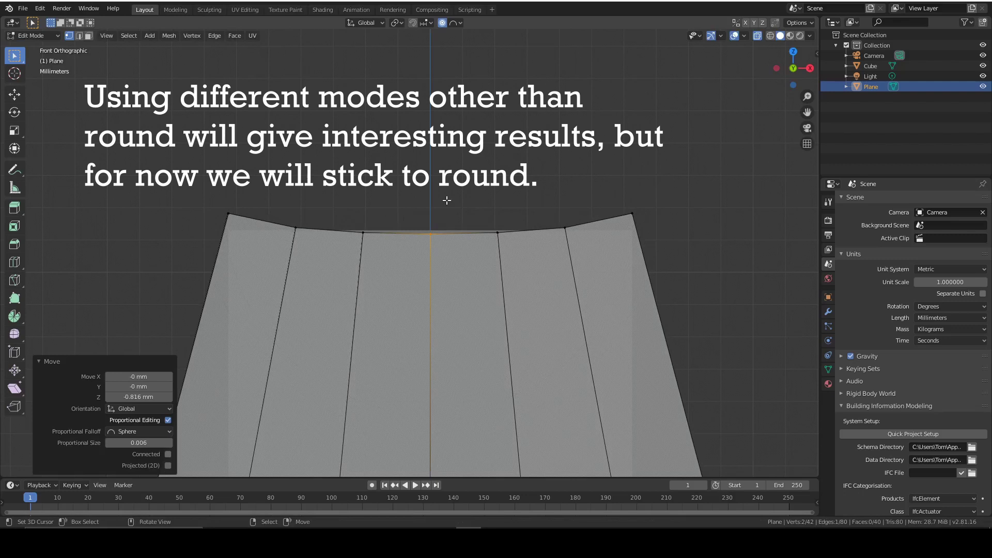
Turn off proportional editing and X-ray, clear the selection, and inspect the dished top from several angles.
scroll(446, 200, "down", 4)
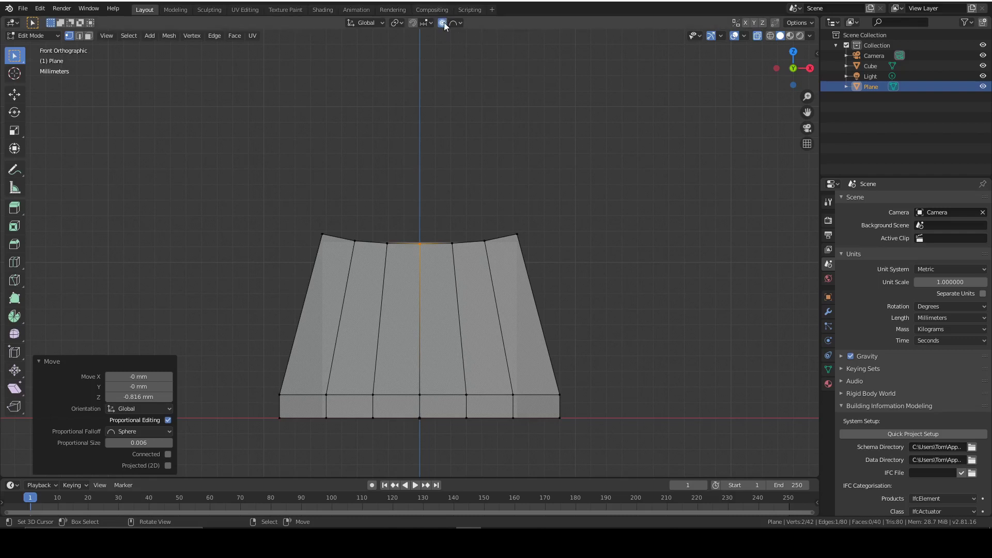
middle_click_drag(646, 132, 521, 327)
left_click(521, 327)
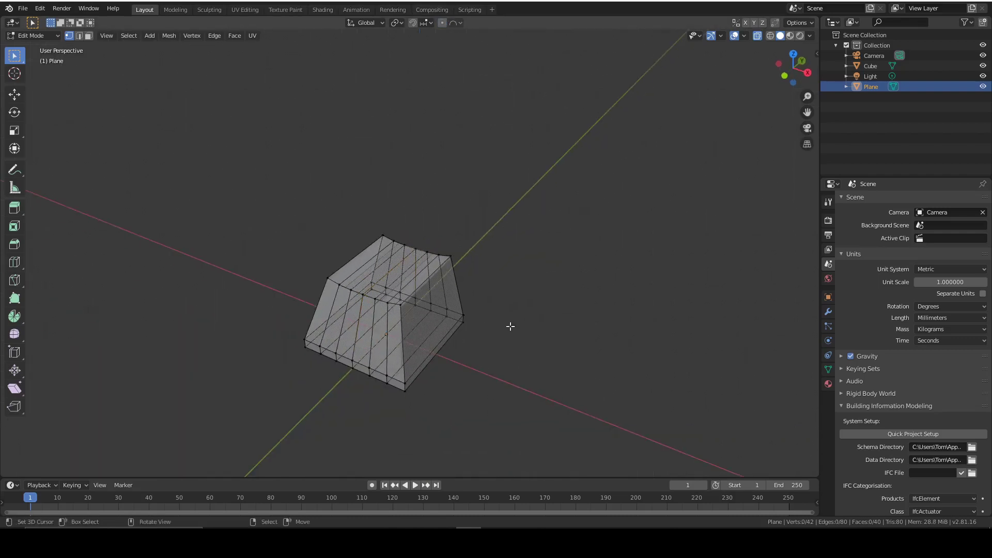
scroll(438, 311, "up", 5)
left_click(757, 35)
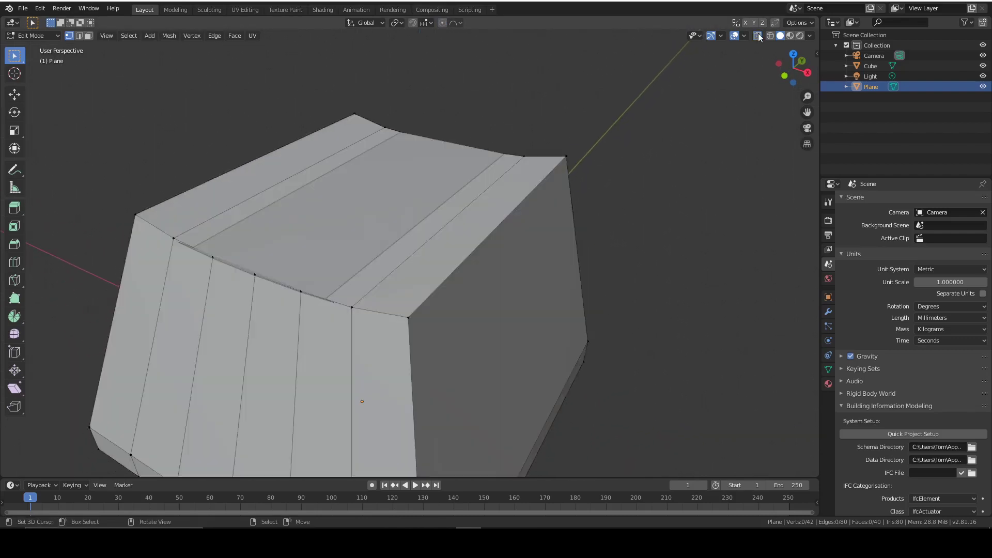
scroll(520, 243, "down", 6)
middle_click_drag(520, 243, 495, 279)
scroll(484, 222, "up", 7)
scroll(496, 279, "down", 5)
Delete the inner guide Cube from the scene and check the remaining block's curved top.
left_click(875, 65)
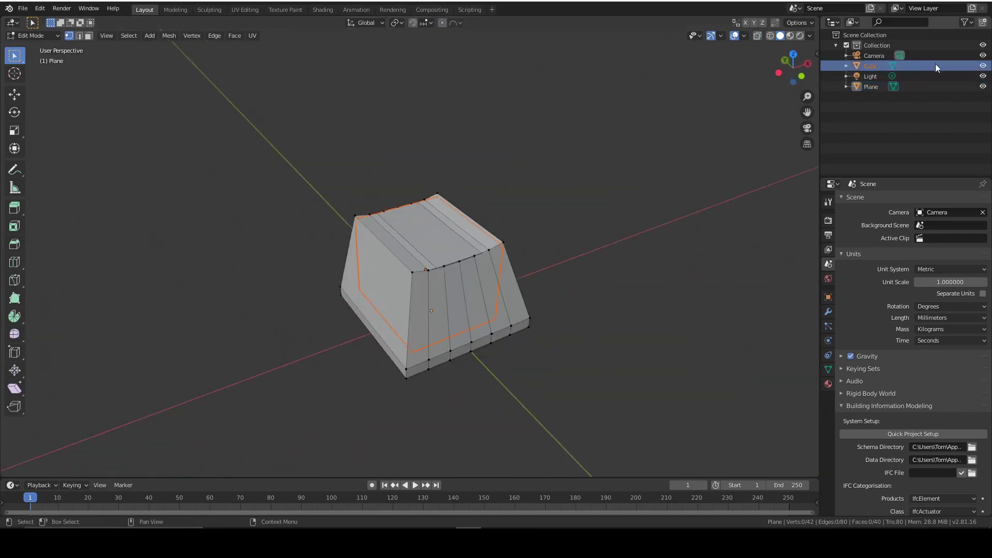
left_click(983, 65)
right_click(903, 64)
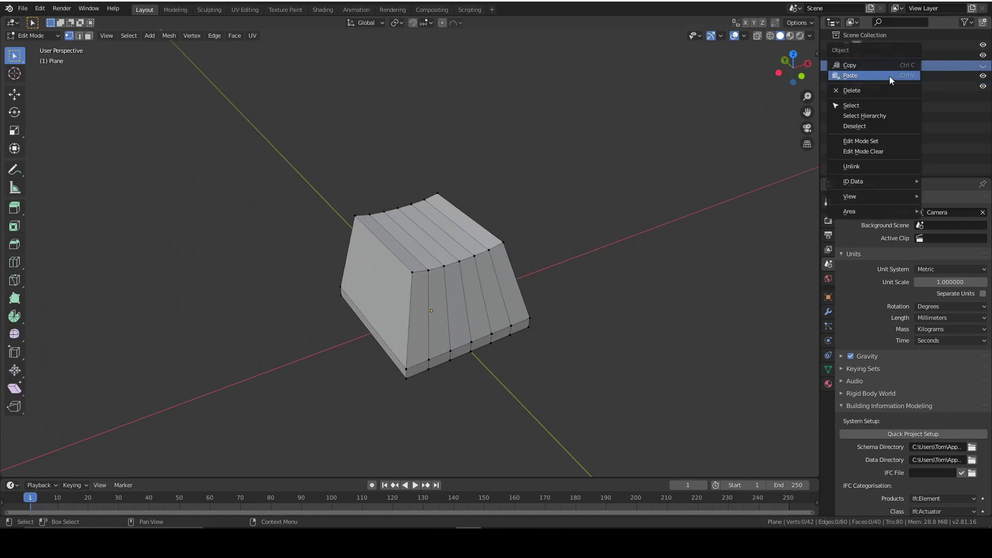
left_click(879, 90)
middle_click_drag(516, 217, 464, 248)
scroll(430, 283, "up", 5)
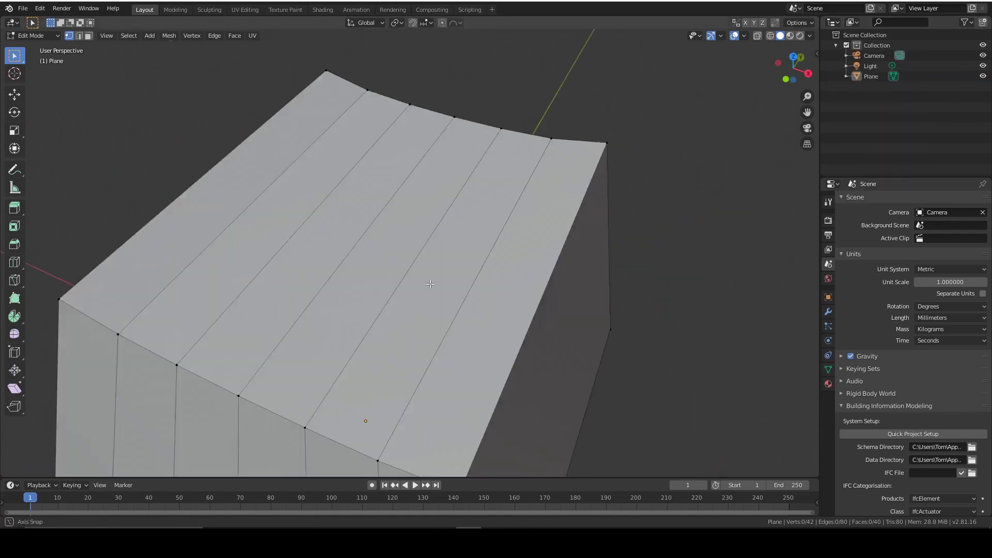
scroll(430, 284, "down", 5)
middle_click_drag(430, 284, 194, 55)
scroll(395, 283, "up", 5)
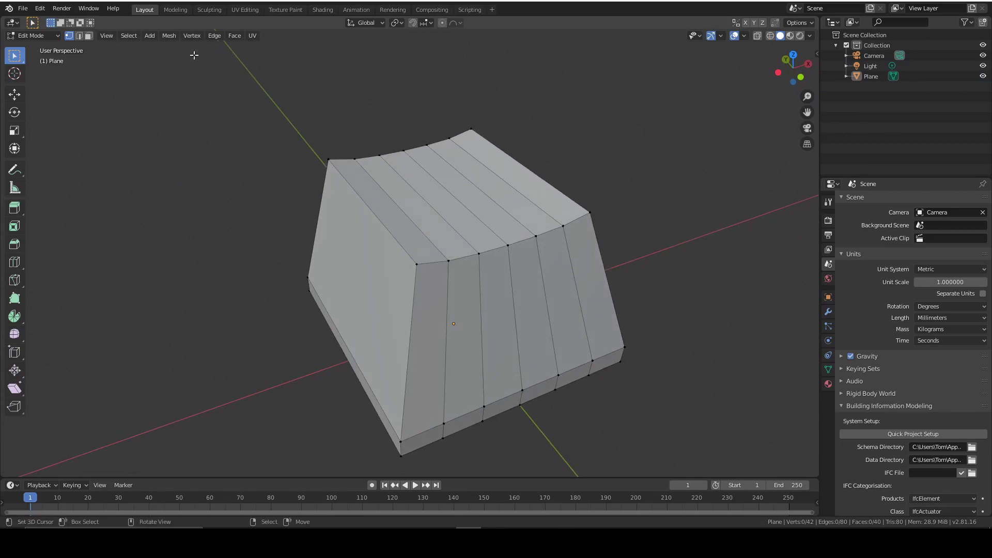
In edge mode, select the four slanted corner edges together with the short vertical corner edges below them.
left_click(79, 35)
scroll(549, 276, "down", 1)
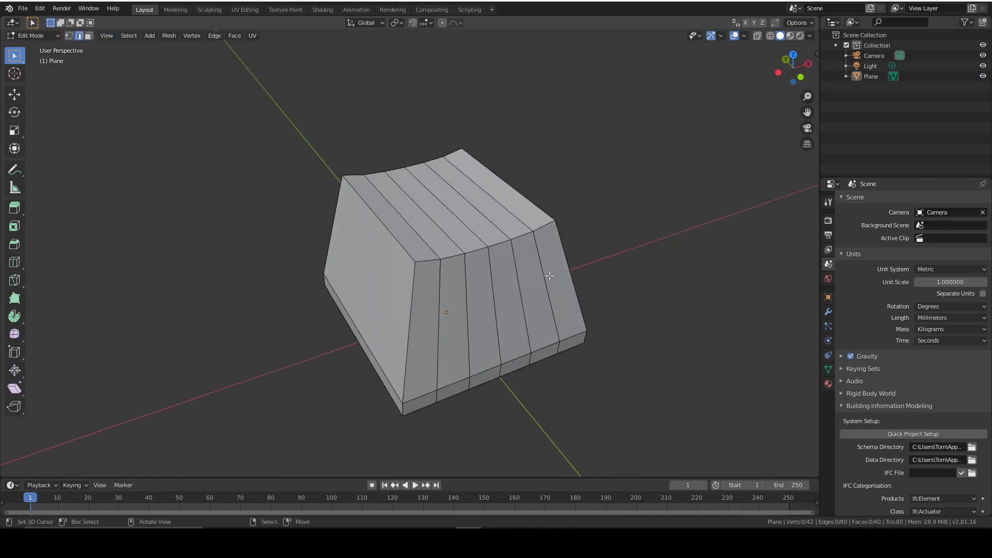
left_click(413, 300)
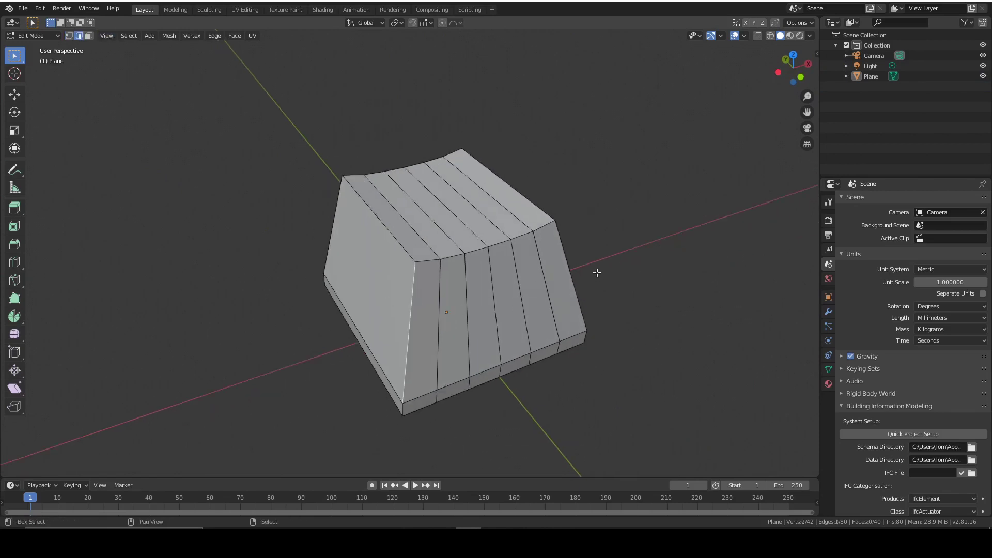
left_click(578, 268, "shift")
left_click(403, 411, "shift")
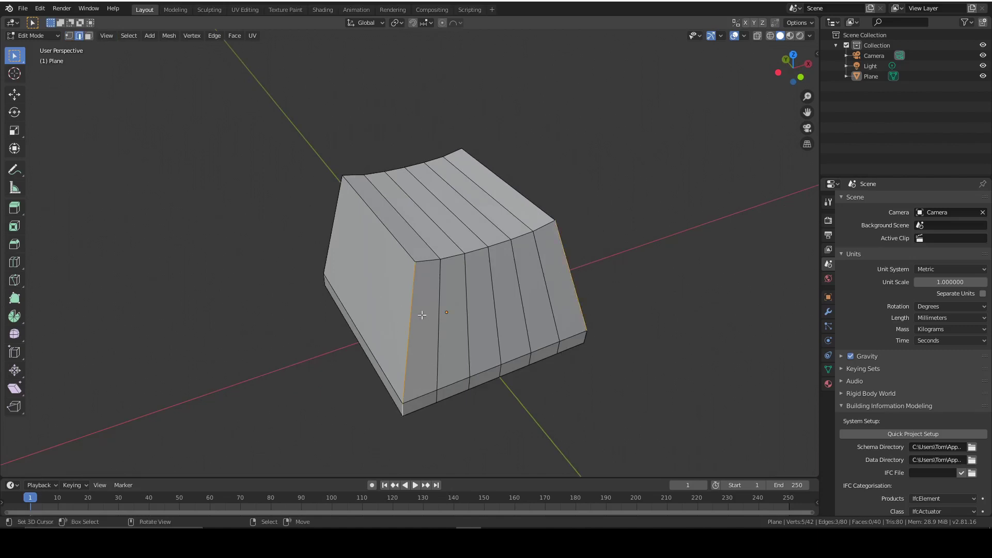
middle_click_drag(281, 265, 381, 266)
left_click(380, 327, "shift")
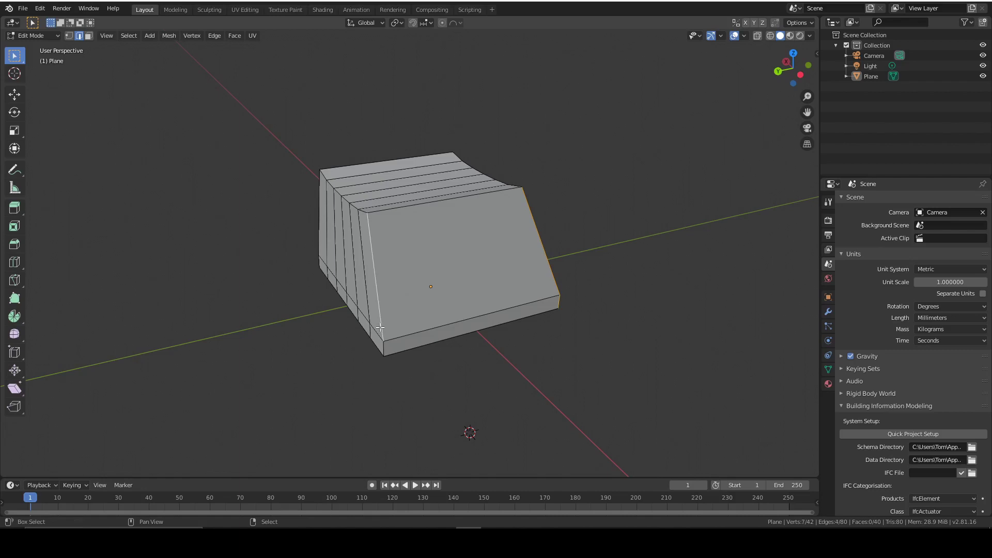
left_click(384, 350, "shift")
middle_click_drag(214, 170, 443, 274)
left_click(395, 279, "shift")
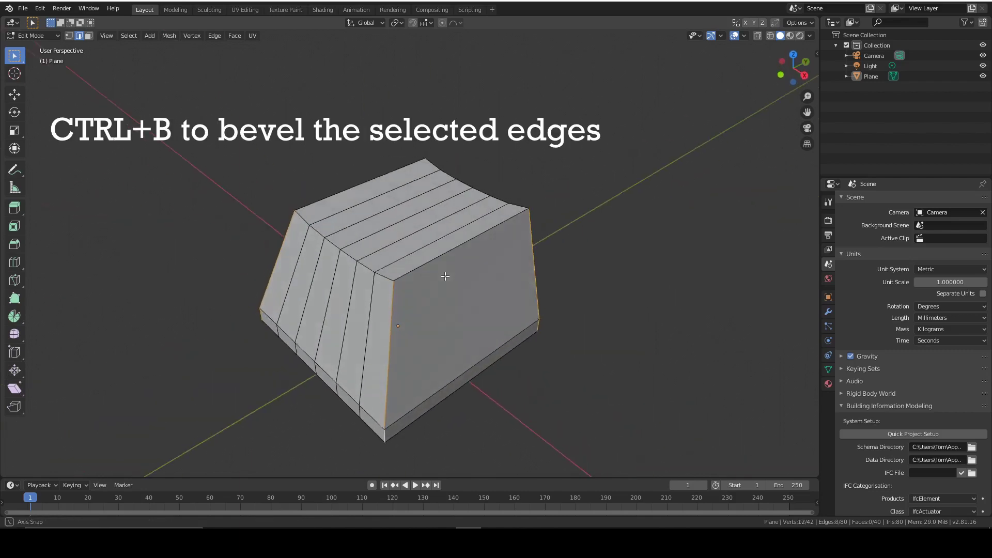
Bevel the selected corner edges with a width of about 0.943 mm and 8 segments.
key("ctrl+b")
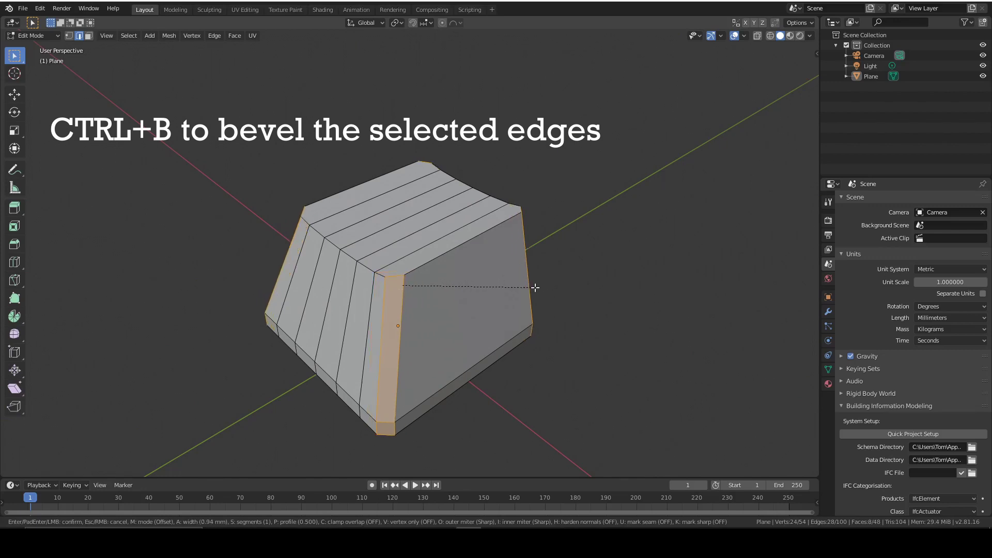
left_click(535, 287)
left_click_drag(144, 329, 148, 329)
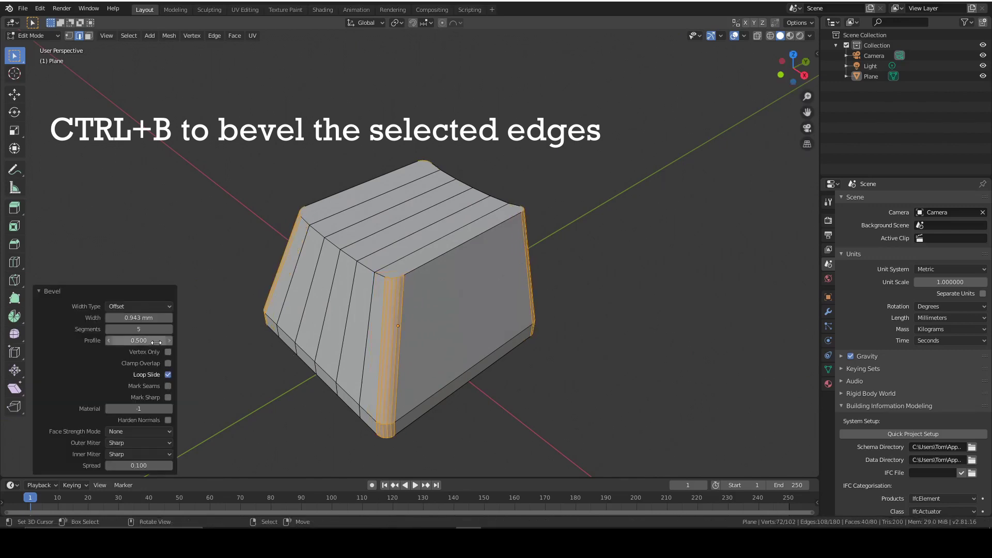
left_click(181, 320)
type("8")
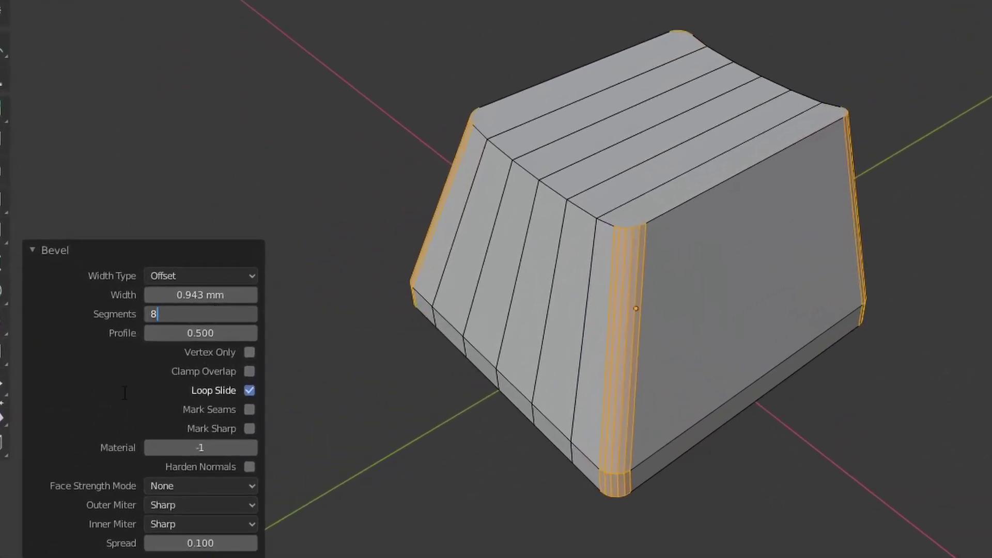
key("Return")
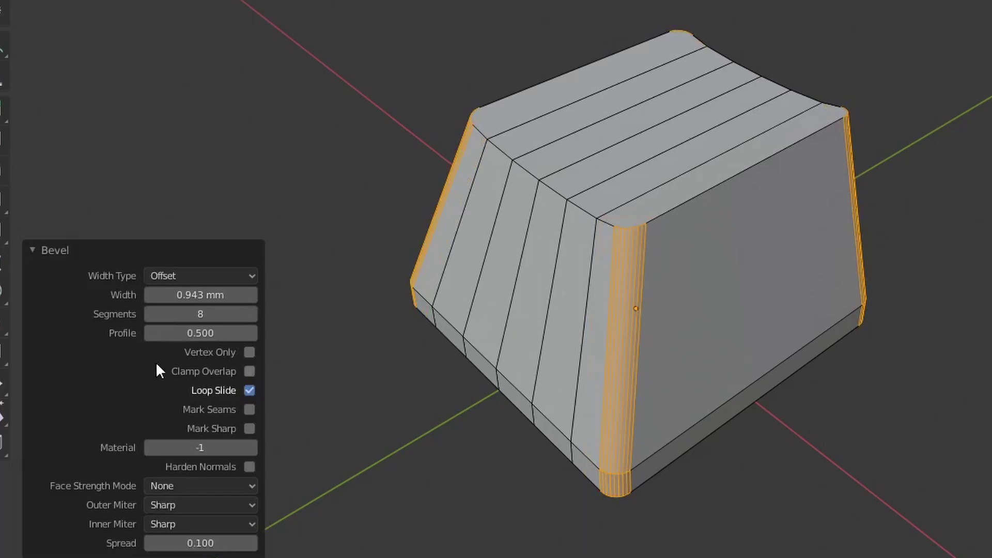
Try a width of 2 mm for the corner edge bevel.
left_click(211, 299)
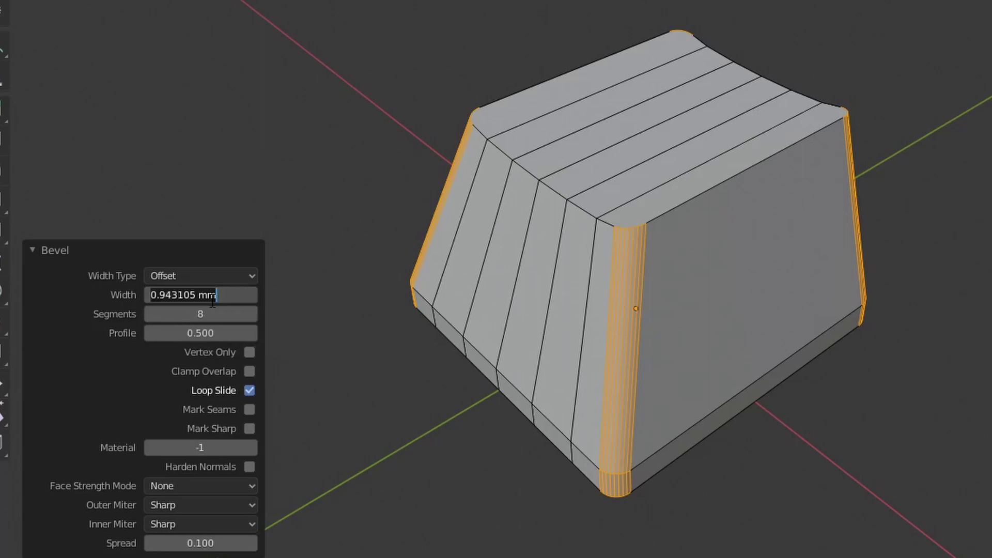
type("2")
key("Return")
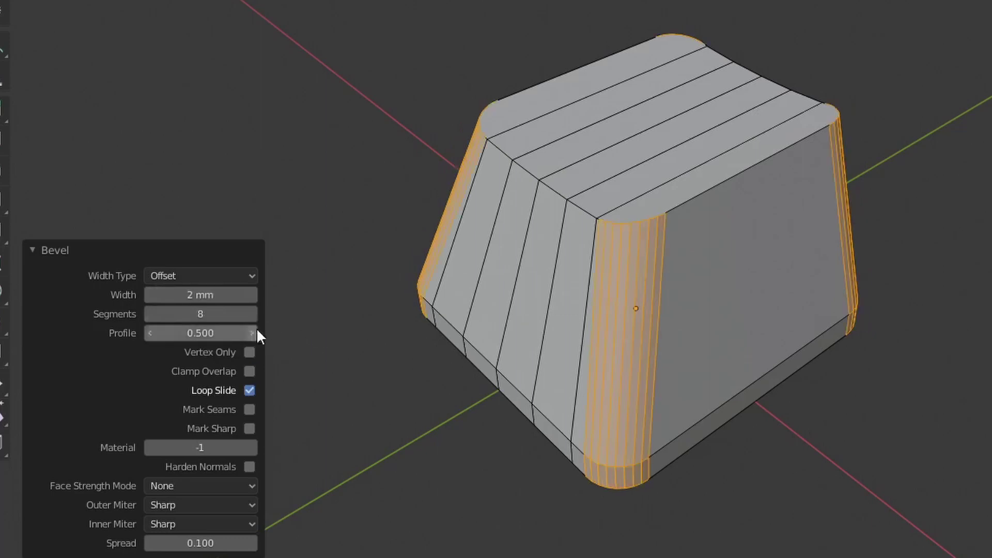
Set the corner edge bevel's width to 1.5 mm and check the rounded corners from several angles.
left_click(212, 295)
type("1.56")
key("BackSpace")
key("Return")
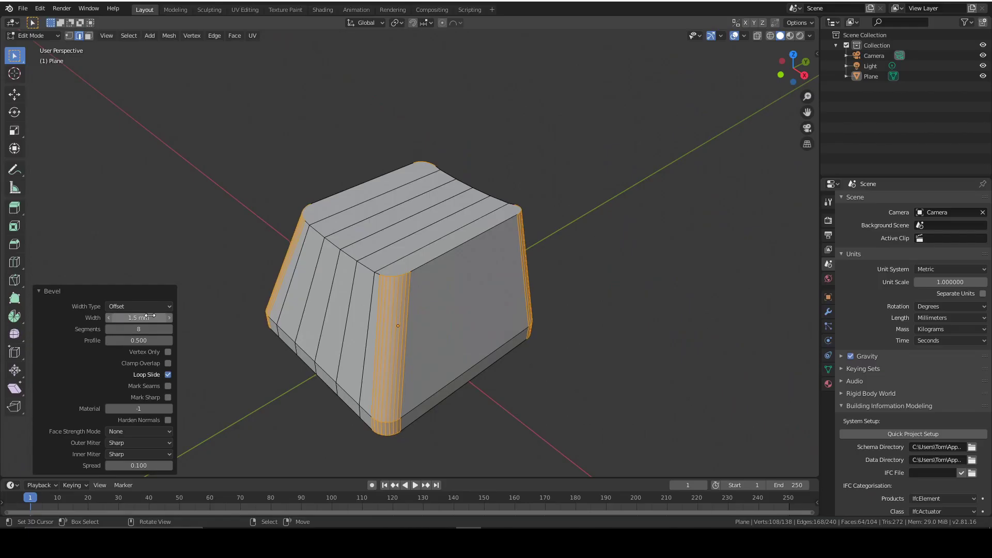
middle_click_drag(831, 156, 742, 247)
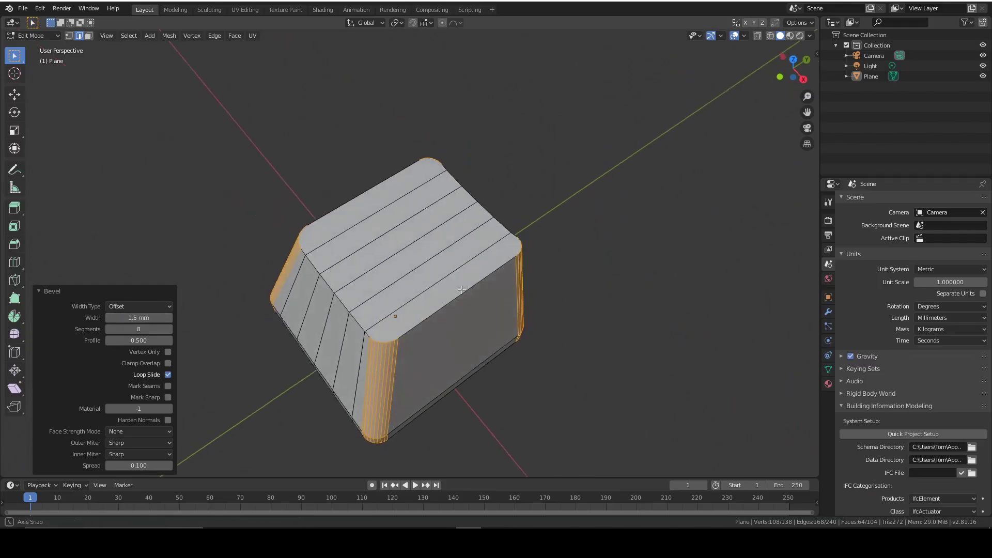
middle_click_drag(461, 289, 540, 247)
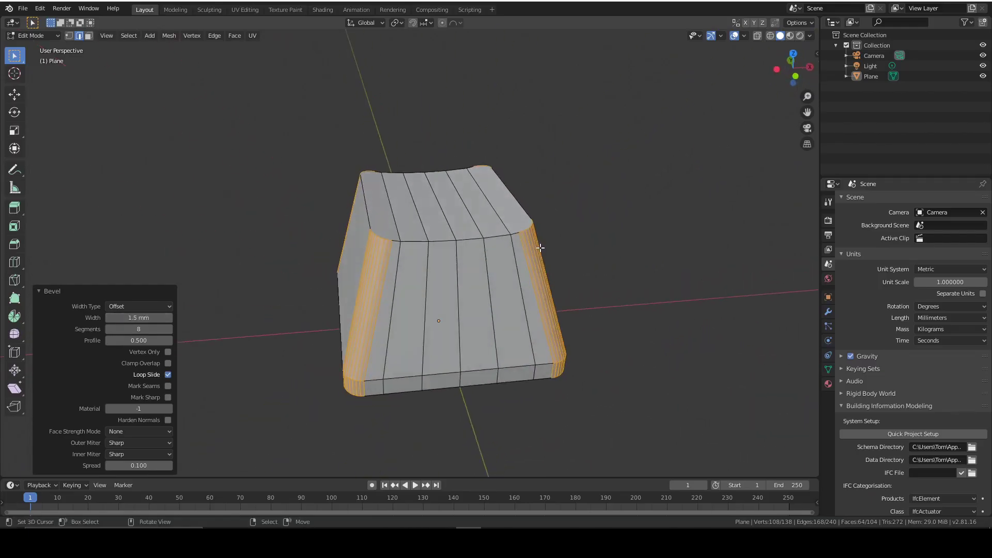
Try to loop-select the top rim starting from the front upper edge.
left_click(594, 258)
middle_click_drag(611, 262, 398, 299)
scroll(373, 206, "up", 6)
scroll(374, 207, "down", 6)
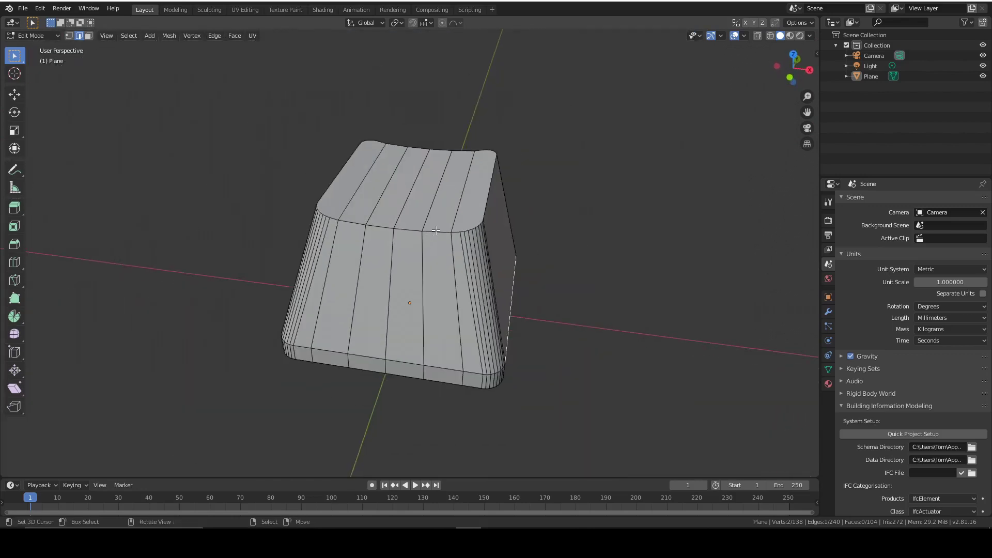
left_click(436, 231, "alt")
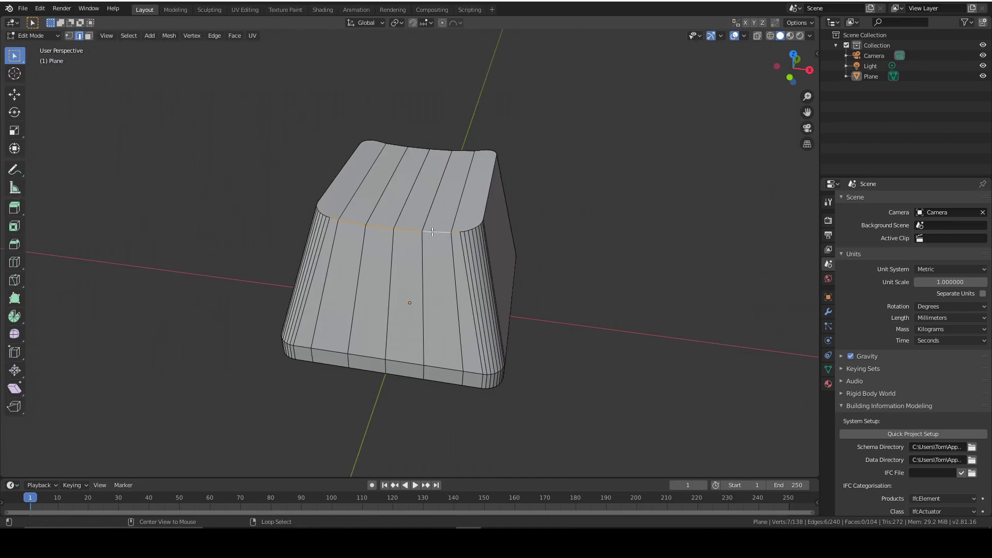
scroll(432, 232, "up", 4)
scroll(505, 196, "down", 1)
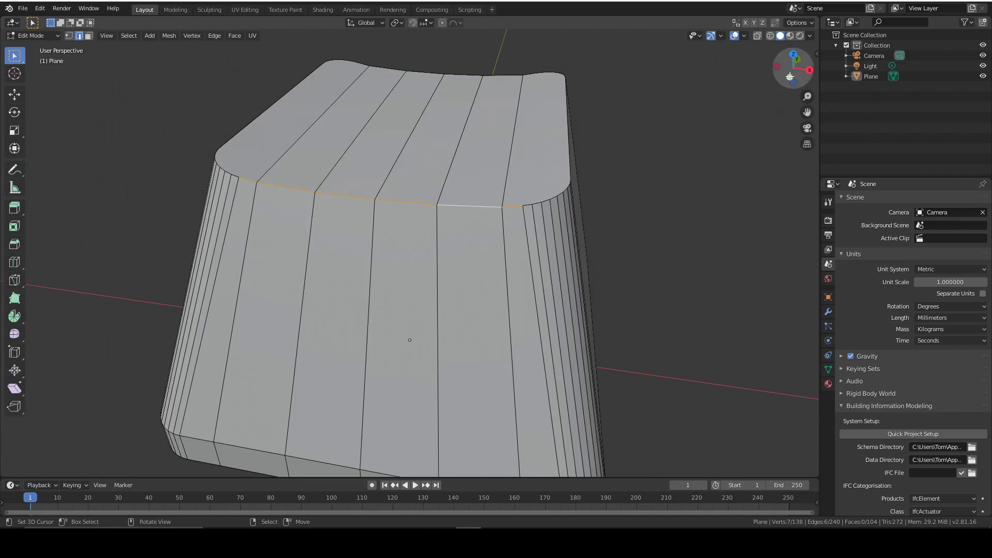
From the front view with X-ray on, box-select the entire dished top surface, and turn X-ray off again.
left_click(789, 77)
left_click(757, 35)
mouse_move(613, 82)
middle_mouse_down("shift")
mouse_move(615, 227)
mouse_move(590, 250)
middle_mouse_up("shift")
left_click_drag(586, 236, 288, 170)
middle_click_drag(605, 147, 559, 189)
left_click(758, 36)
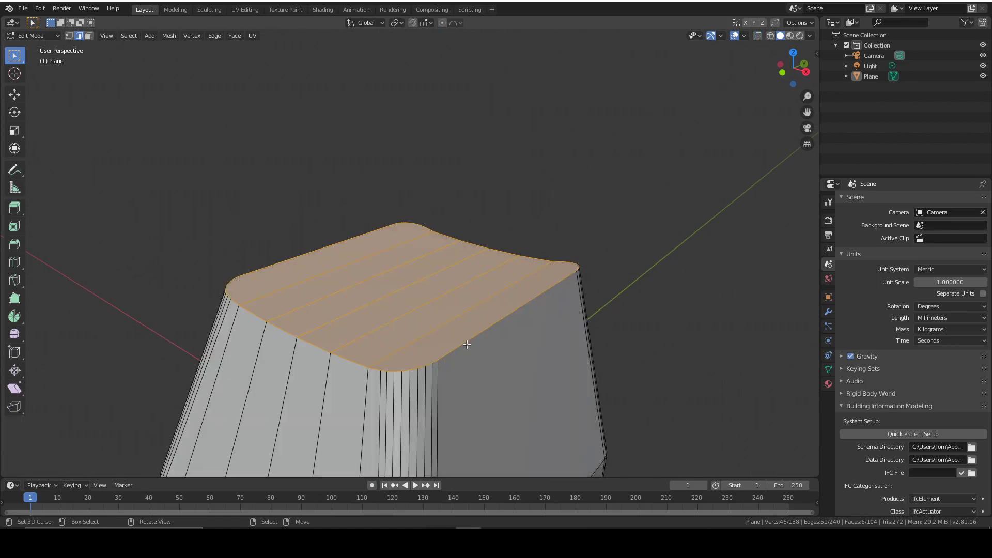
Deselect the five edges crossing the dished top, keeping only its outer rim edges selected.
left_click(434, 323, "shift")
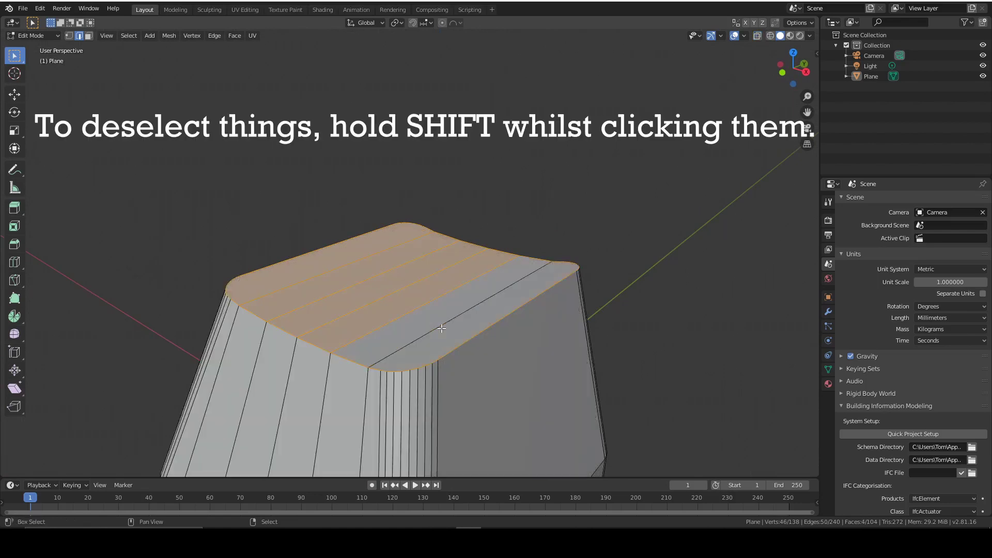
left_click(419, 313, "shift")
left_click(375, 298, "shift")
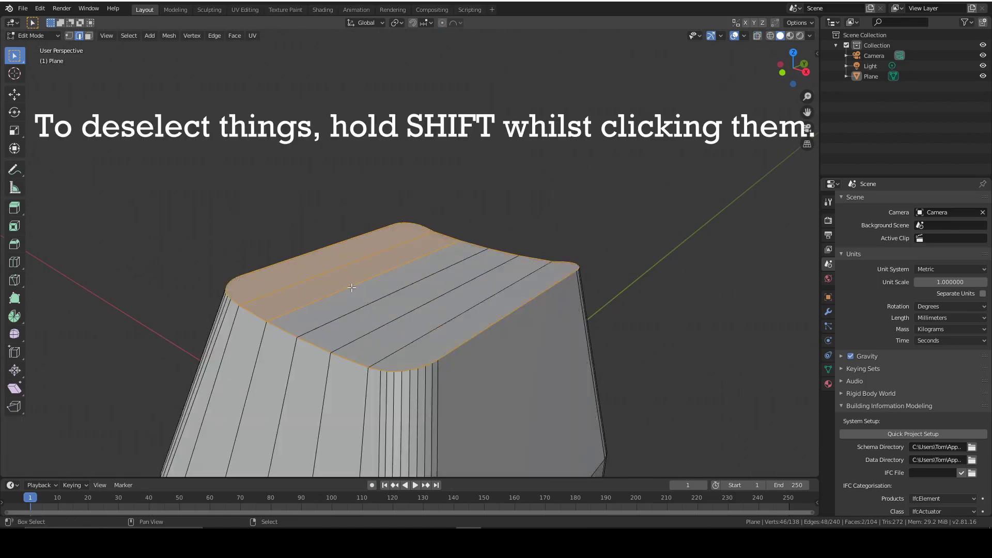
left_click(352, 287, "shift")
left_click(310, 274, "shift")
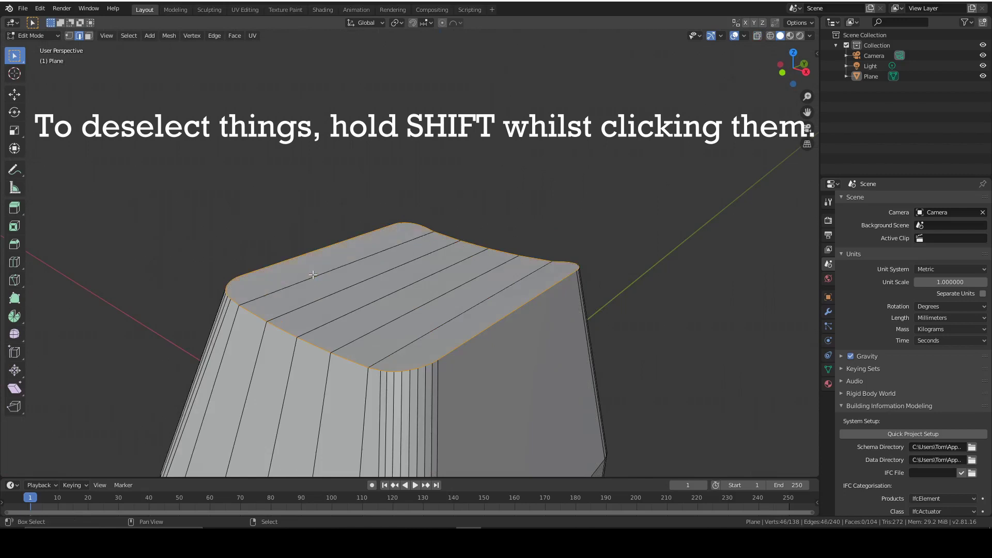
scroll(318, 276, "down", 5)
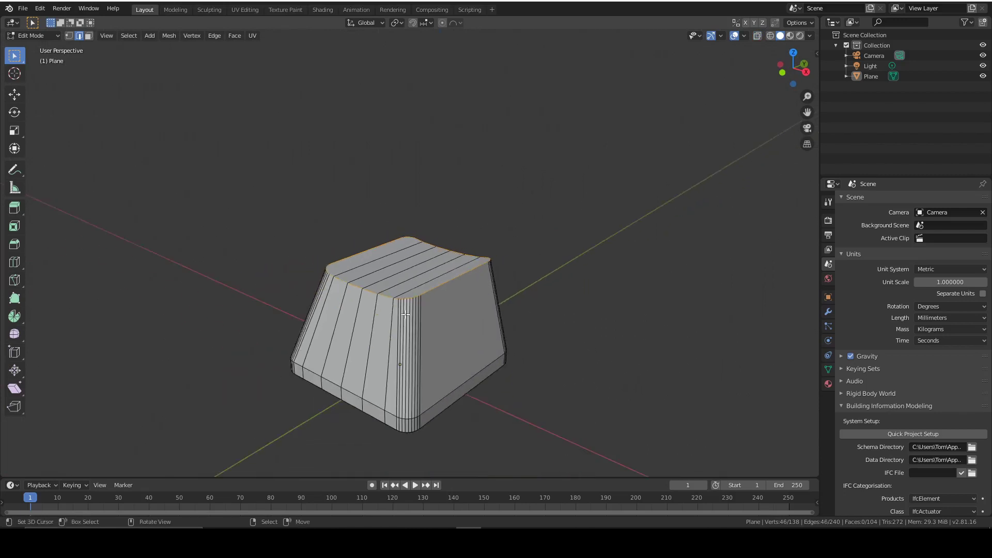
Bevel the top rim edges with a width of 0.2 mm and 2 segments.
scroll(487, 315, "up", 3)
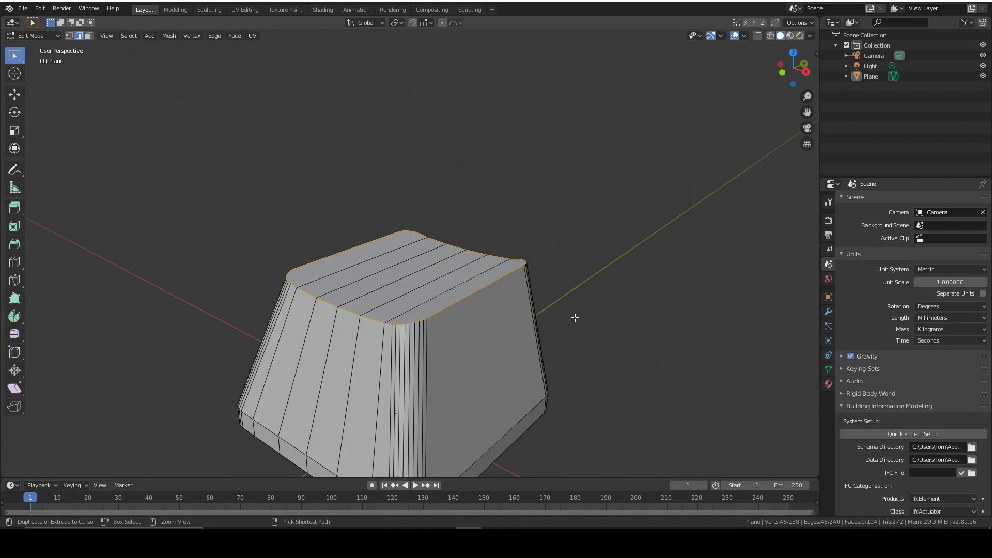
key("ctrl+b")
key("Return")
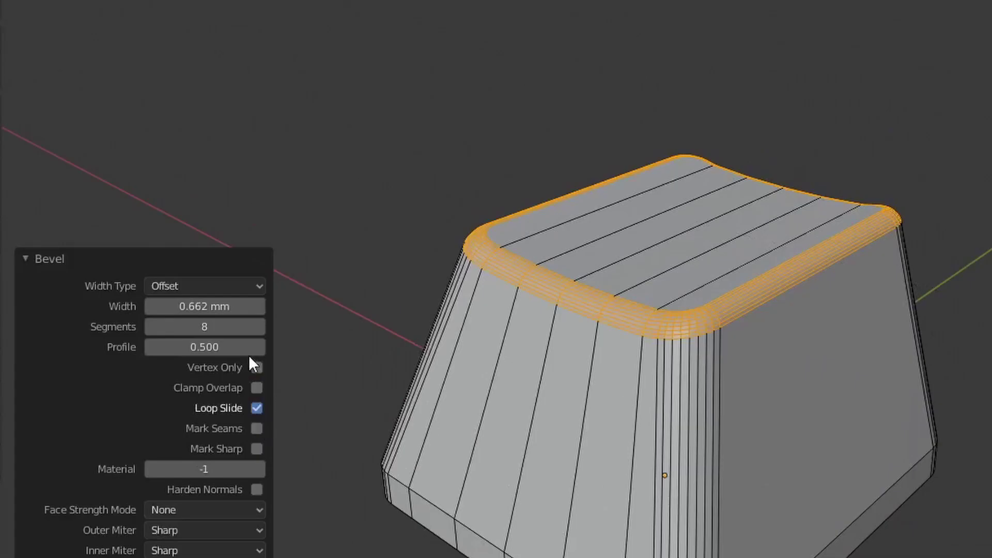
left_click(217, 331)
type("2")
key("Return")
left_click(223, 305)
type("0")
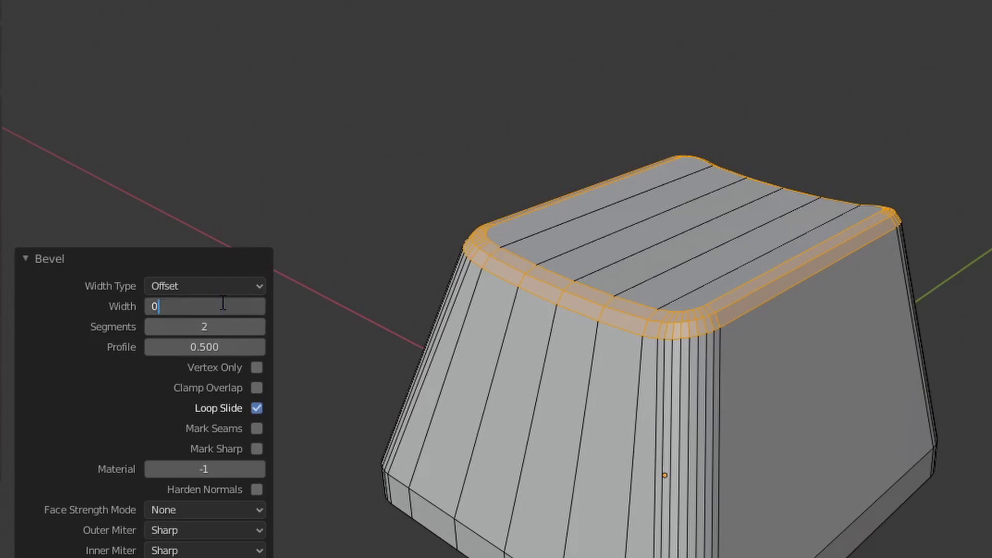
type(".2")
key("Return")
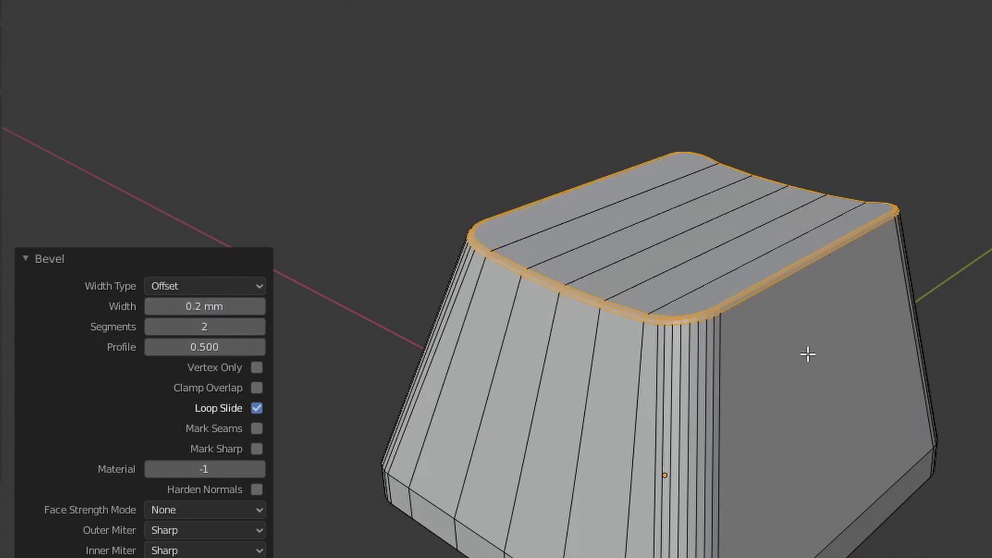
Clear the selection and inspect the bevelled part from above and below, in Object Mode and Edit Mode.
middle_click_drag(807, 355, 798, 285)
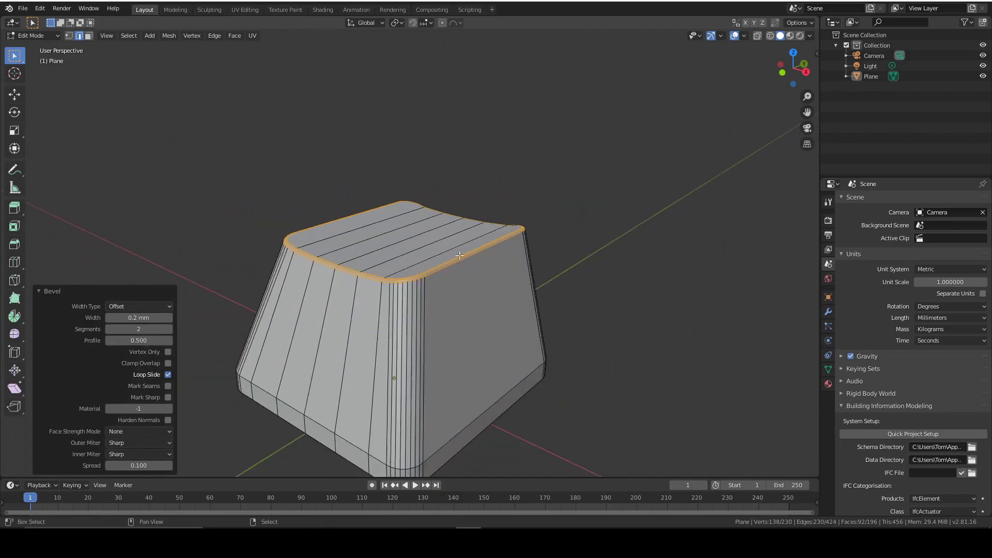
middle_click_drag(459, 255, 491, 279, "shift")
left_click(626, 305)
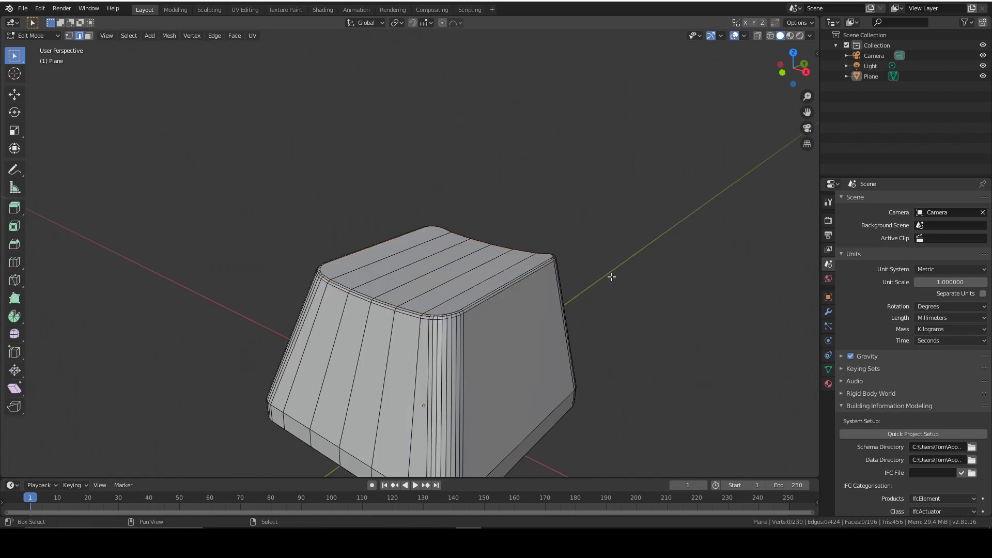
middle_click_drag(612, 277, 698, 294)
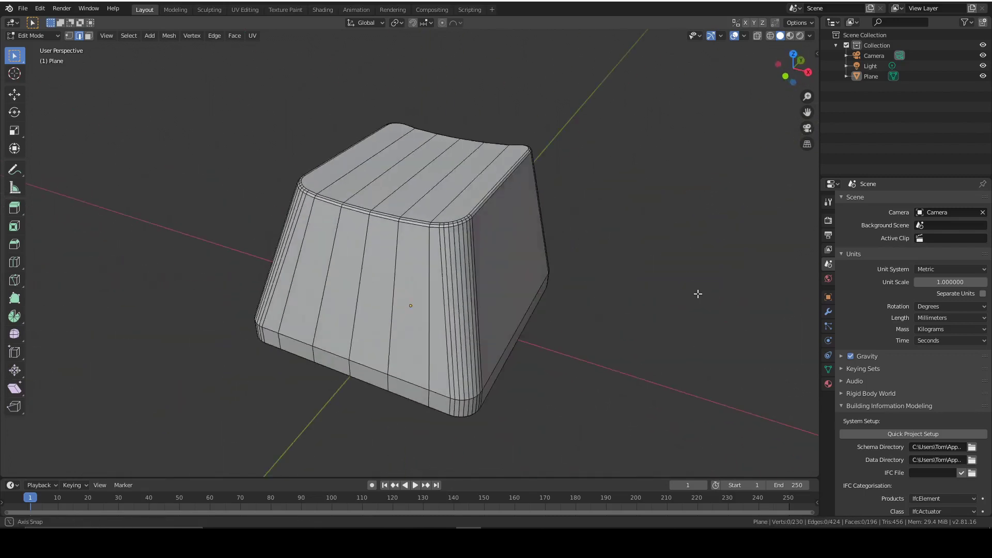
key("Tab")
scroll(564, 302, "down", 4)
middle_click_drag(564, 302, 387, 212)
key("Tab")
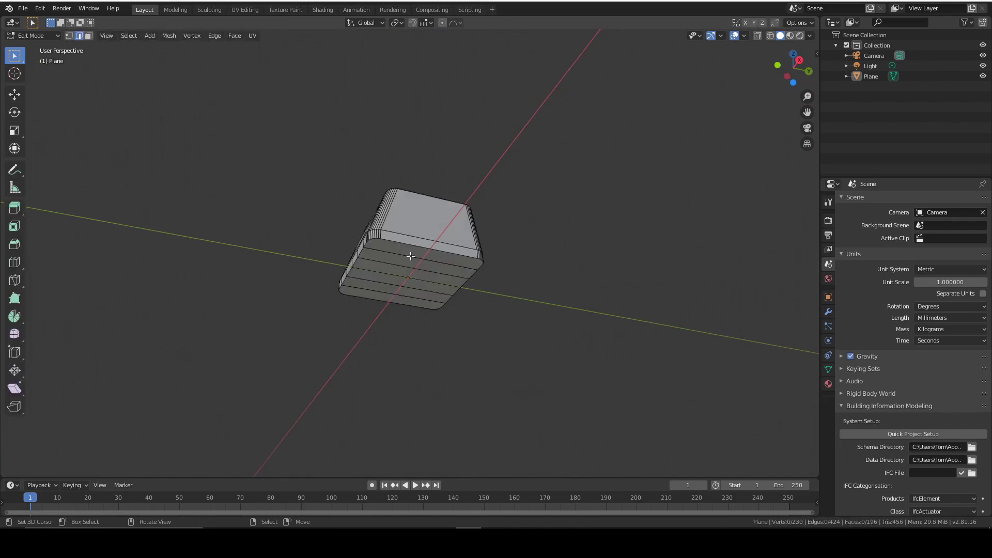
Select the five parallel edges across the underside and dissolve them into a single bottom face.
middle_click_drag(625, 220, 589, 219)
scroll(413, 247, "up", 3)
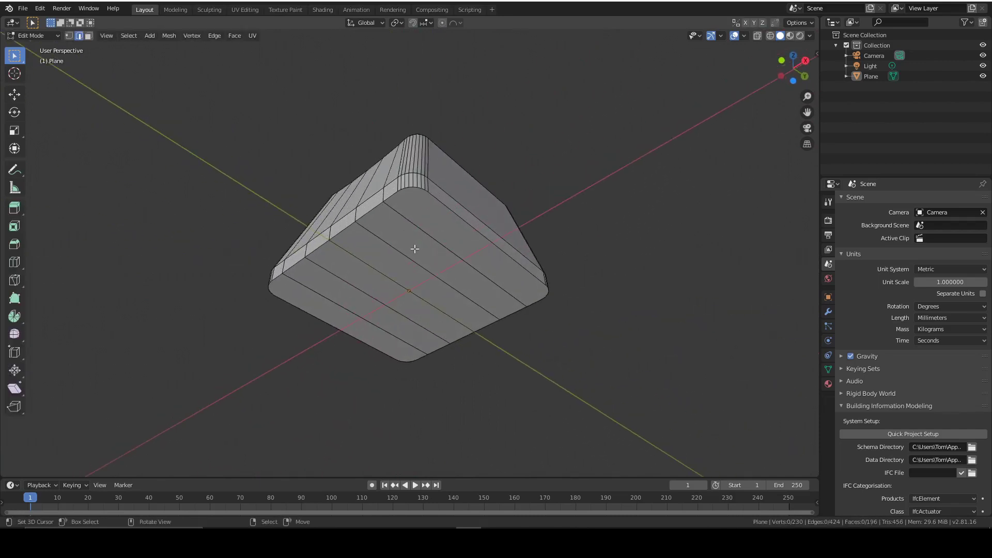
left_click(434, 243)
left_click(416, 260, "shift")
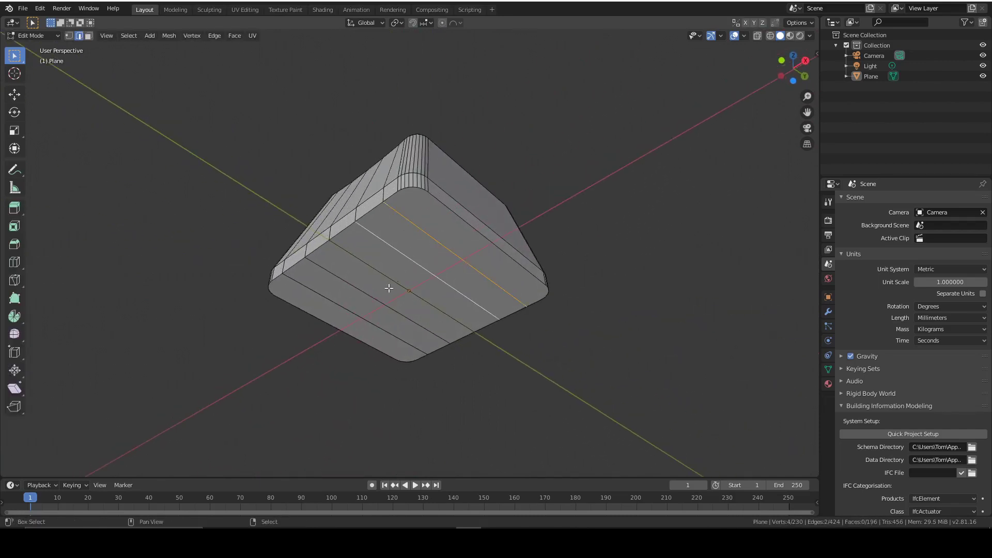
left_click(388, 278, "shift")
left_click(377, 301, "shift")
left_click(367, 321, "shift")
key("x")
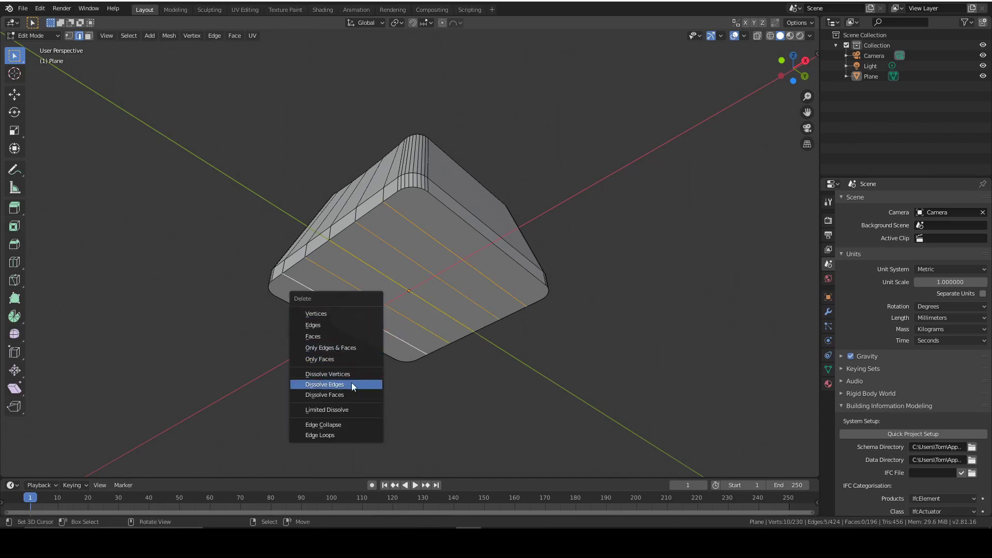
left_click(351, 385)
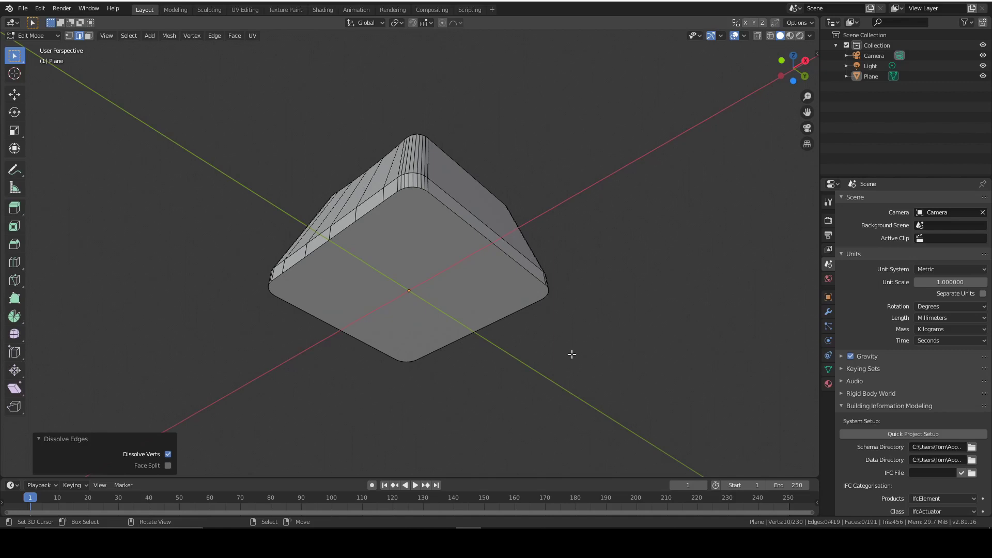
In face mode, inset the bottom face by about 1.17 mm.
key("3")
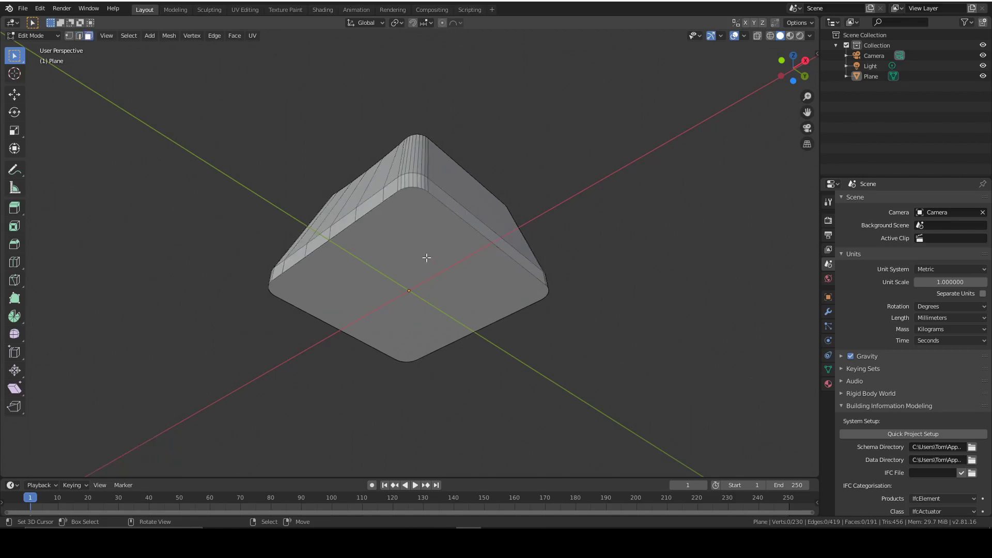
left_click(417, 244)
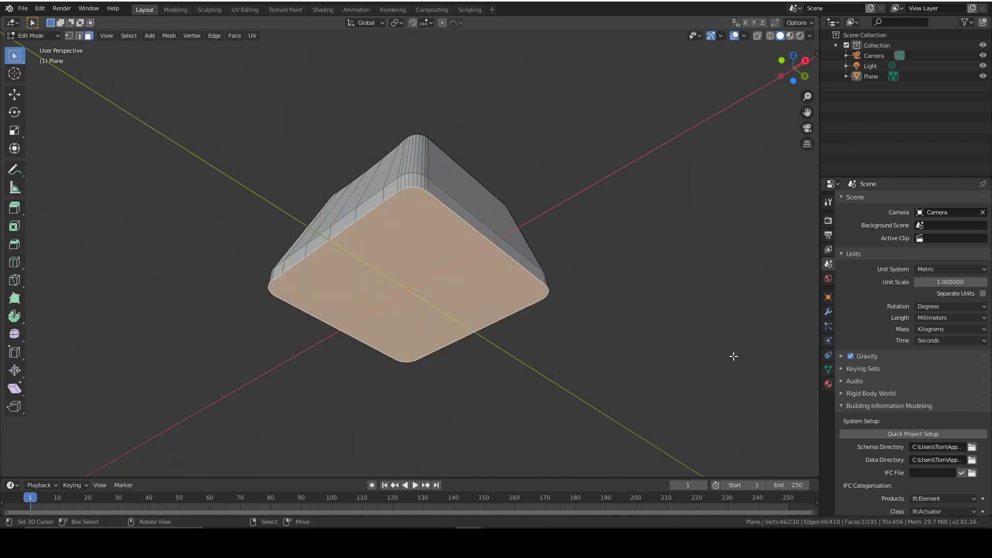
key("i")
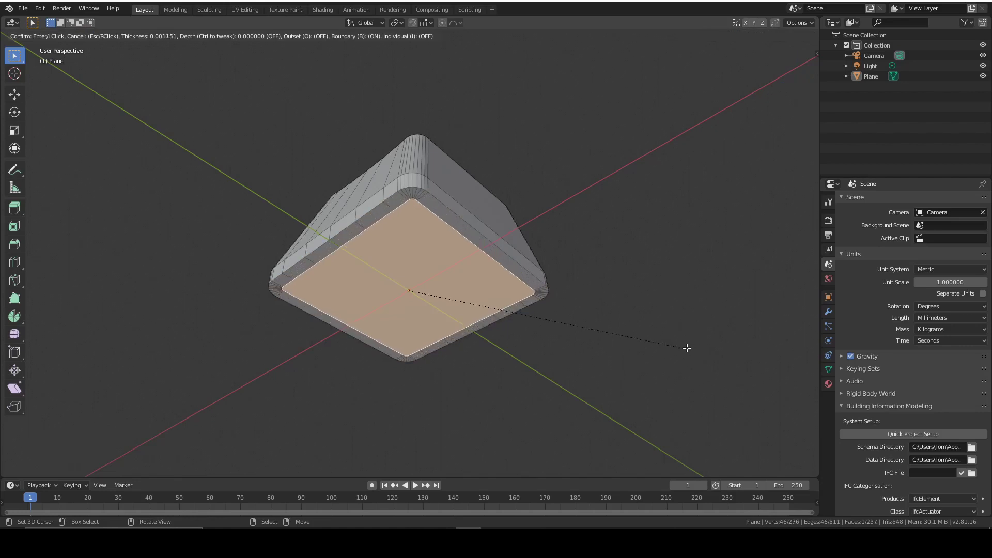
left_click(686, 348)
scroll(620, 310, "up", 3)
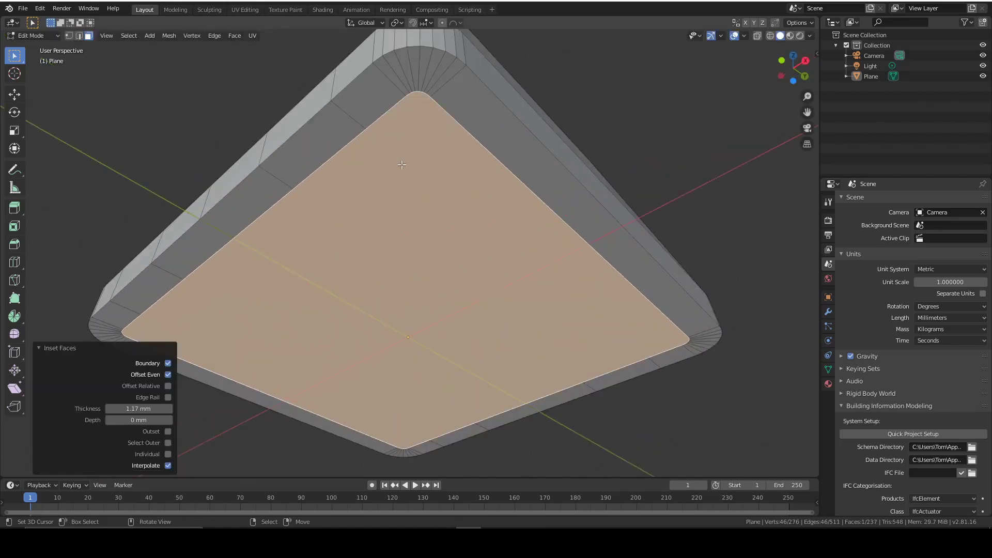
middle_click_drag(620, 310, 584, 263)
From the right view with X-ray on, extrude the inset bottom face about 11 mm up into the block.
left_click(793, 68)
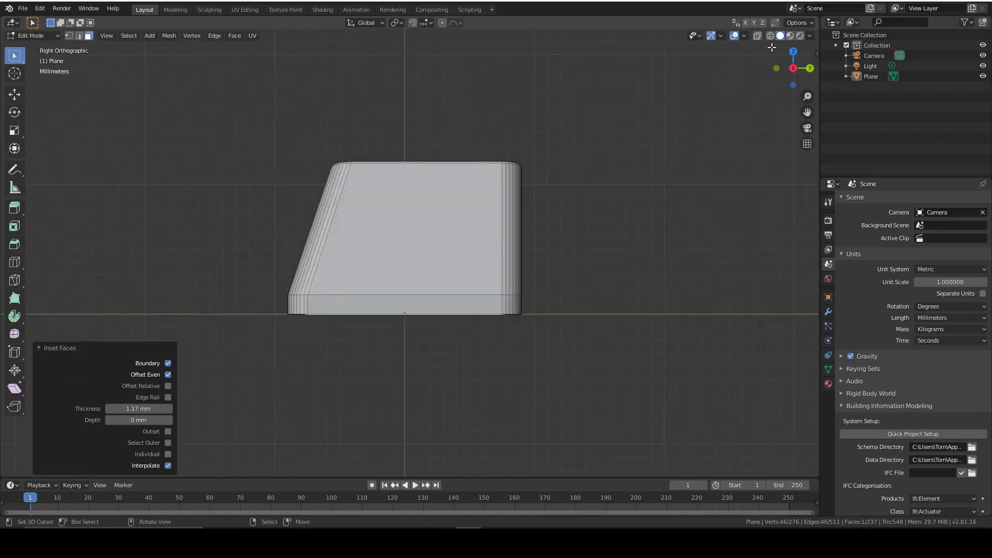
left_click(757, 36)
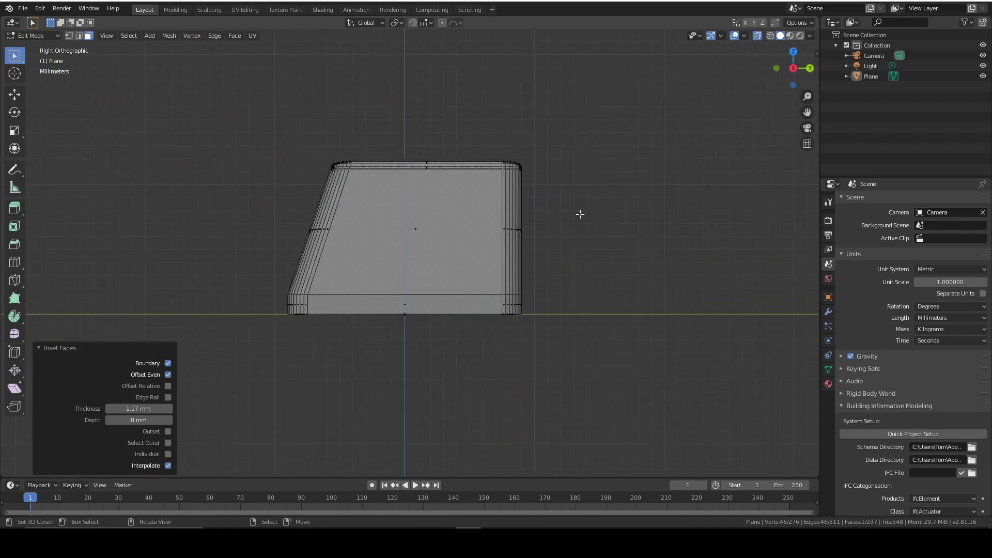
scroll(494, 237, "up", 3)
key("e")
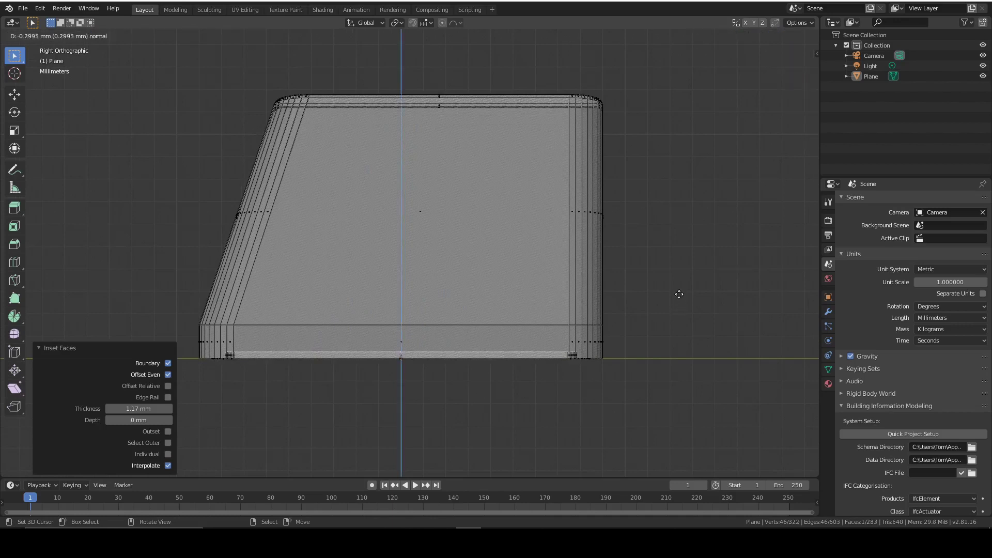
left_click(679, 107)
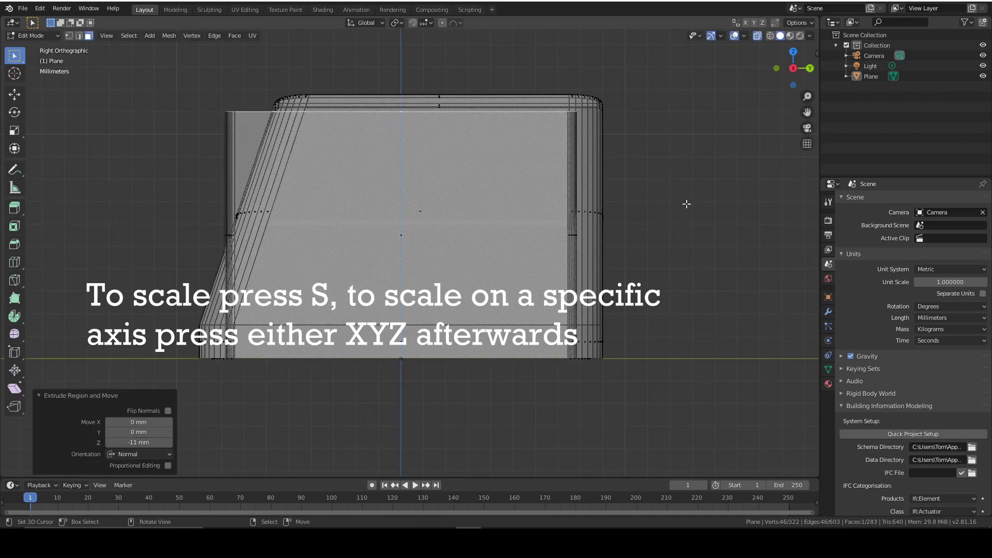
Scale the cavity's inner top face to about 0.793 and move it about 1.64 mm along Y, following the part's outer slope.
key("s")
left_click(630, 179)
key("g")
key("x")
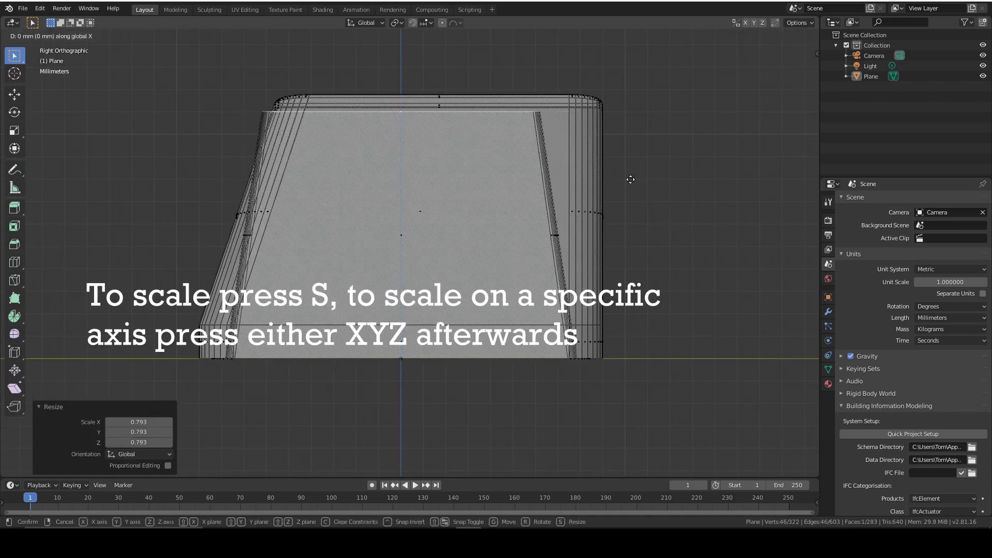
key("y")
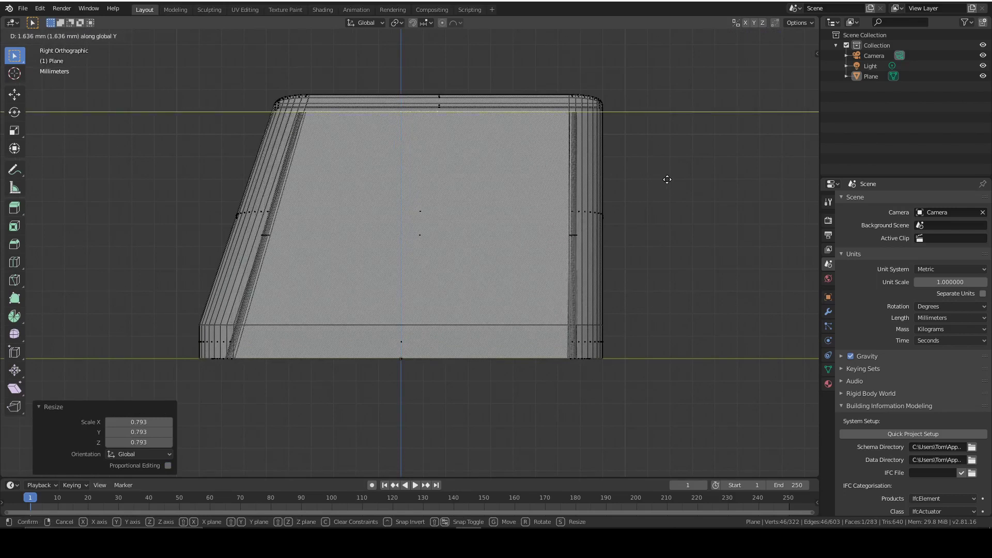
left_click(667, 179)
Inspect the hollowed part and its cavity from below, from the side and from above in Object Mode.
middle_click_drag(664, 177, 646, 242)
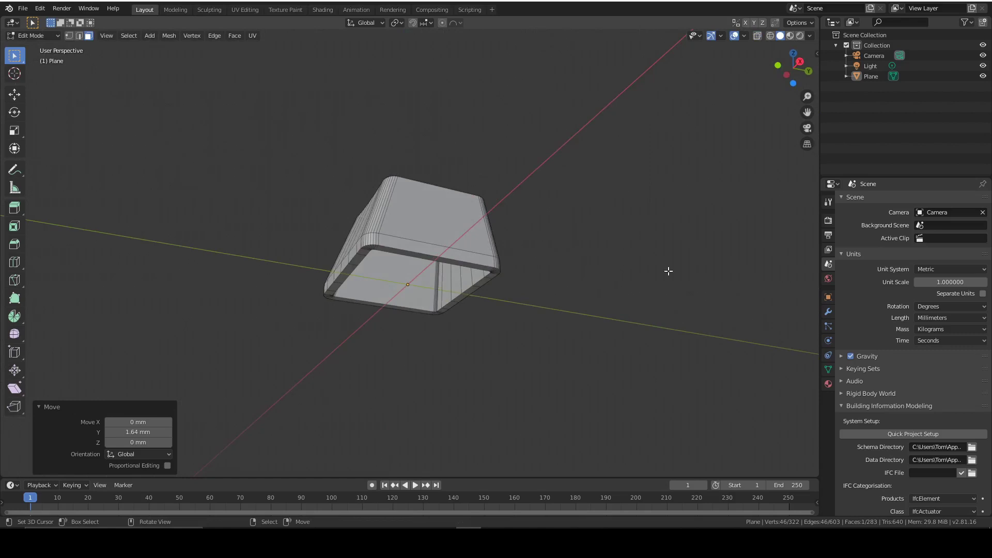
middle_click_drag(603, 282, 591, 250)
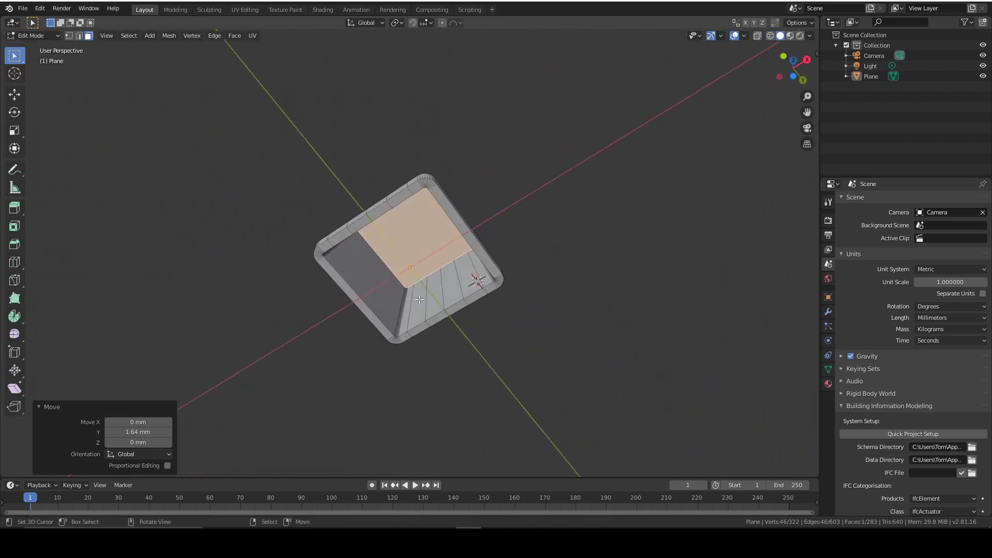
key("Tab")
scroll(445, 313, "up", 5)
middle_click_drag(445, 311, 443, 346)
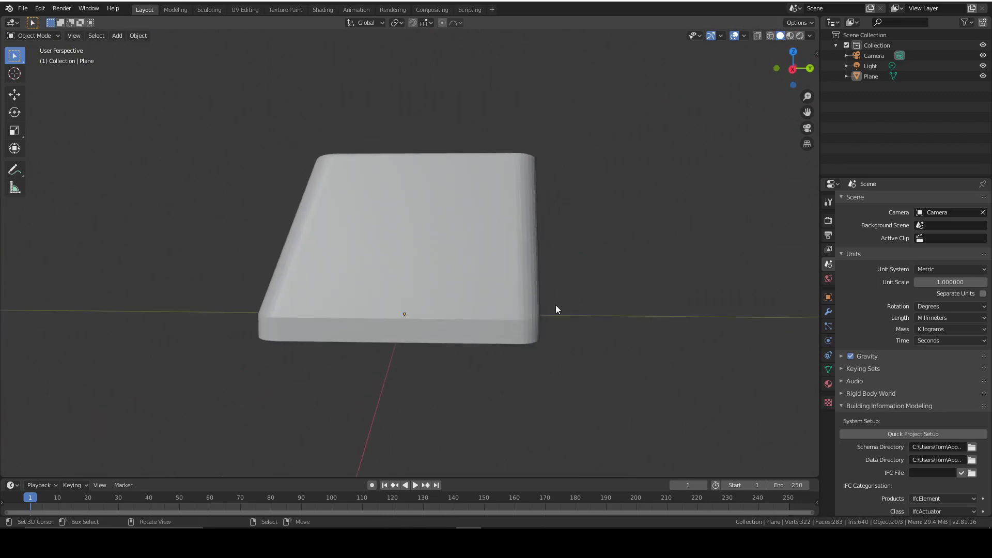
middle_click_drag(555, 308, 556, 231)
mouse_move(516, 204)
middle_mouse_down()
mouse_move(481, 347)
mouse_move(525, 277)
mouse_move(461, 205)
mouse_move(473, 244)
mouse_move(544, 204)
mouse_move(504, 193)
middle_mouse_up()
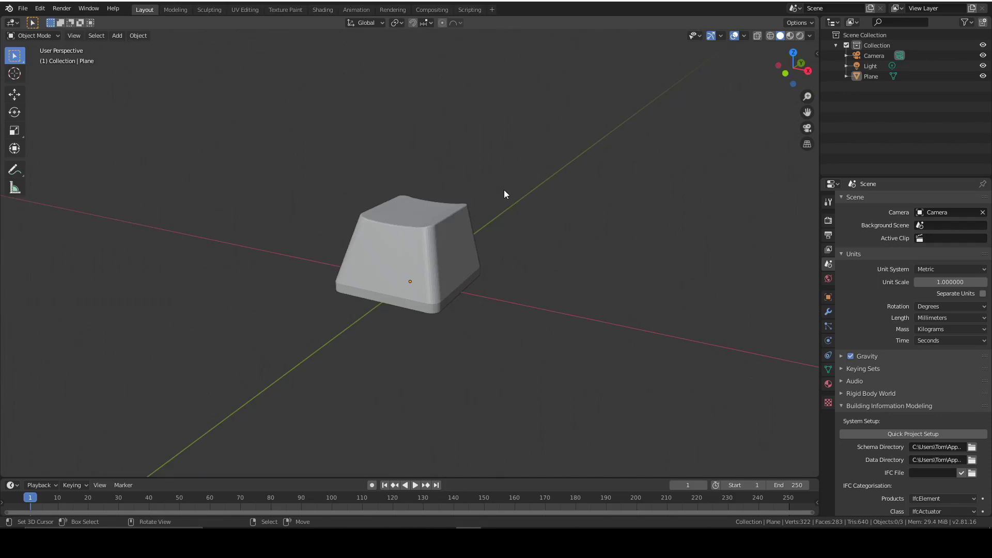
mouse_move(510, 194)
middle_mouse_down()
mouse_move(546, 300)
mouse_move(508, 389)
mouse_move(495, 199)
mouse_move(511, 211)
mouse_move(512, 201)
middle_mouse_up()
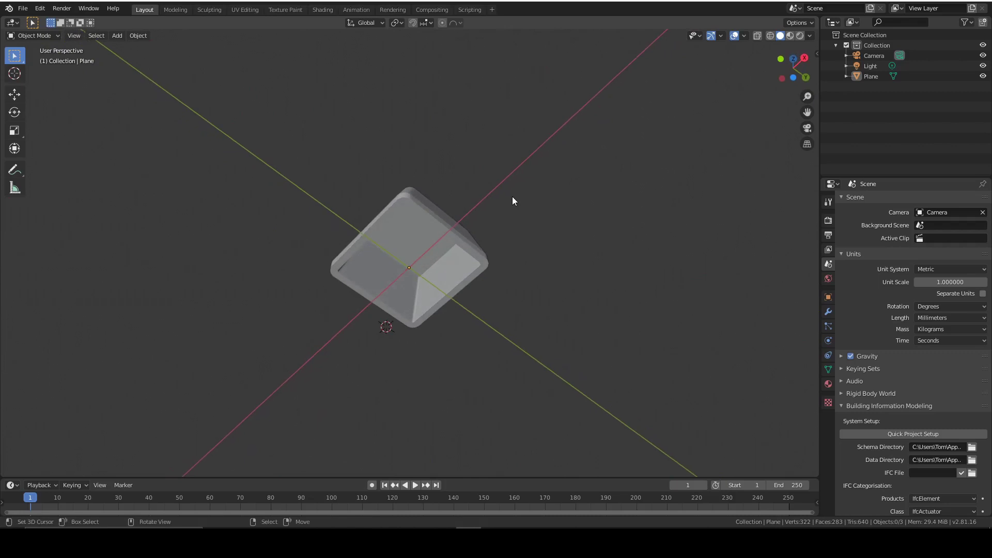
scroll(398, 259, "up", 4)
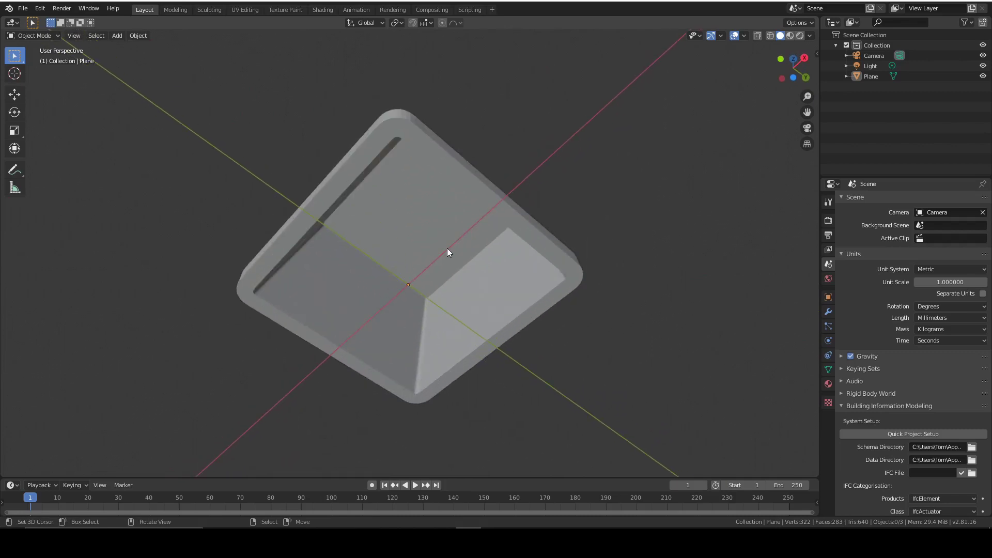
scroll(447, 250, "down", 4)
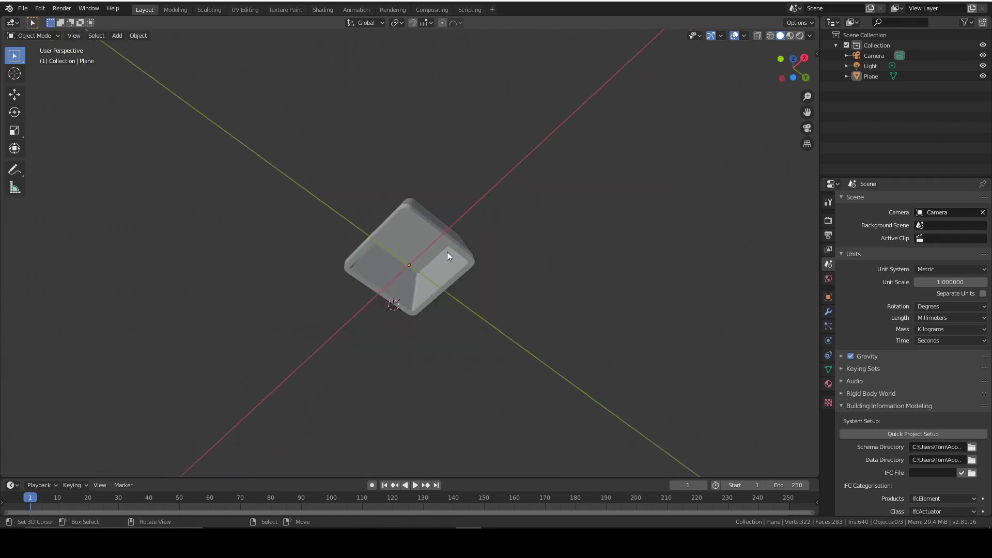
middle_click_drag(479, 235, 569, 336)
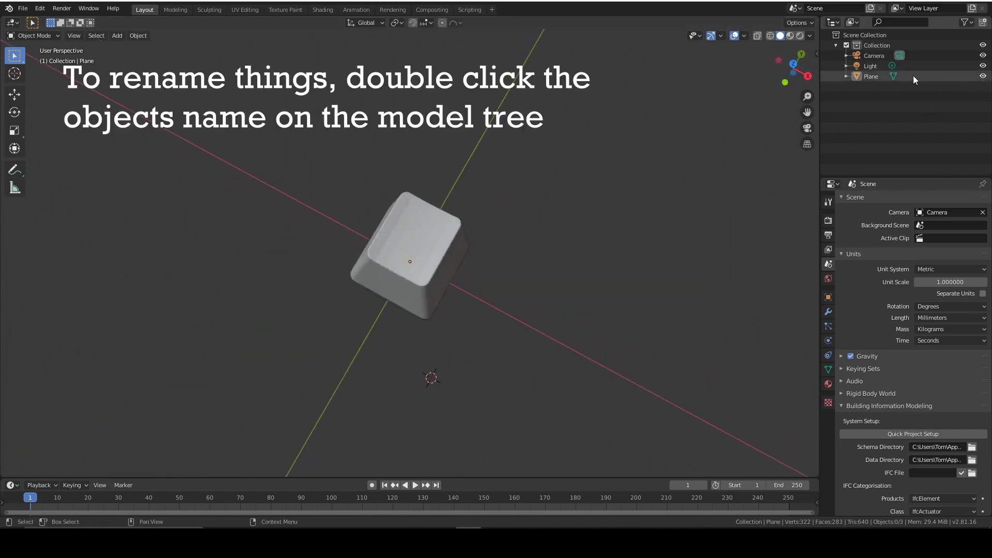
Rename the Plane object as Keycap and hide it.
double_click(871, 76)
type("K")
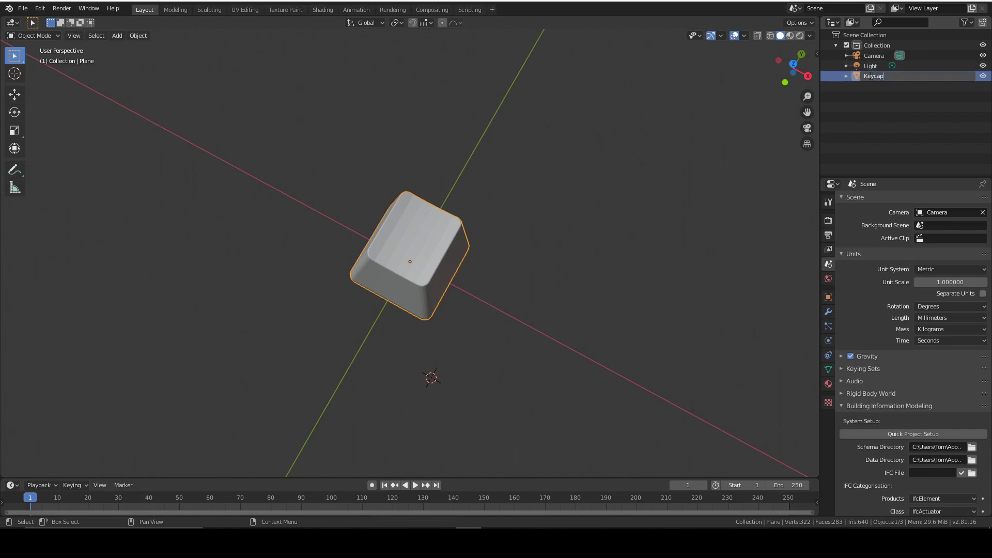
type("eycap")
key("Return")
key("h")
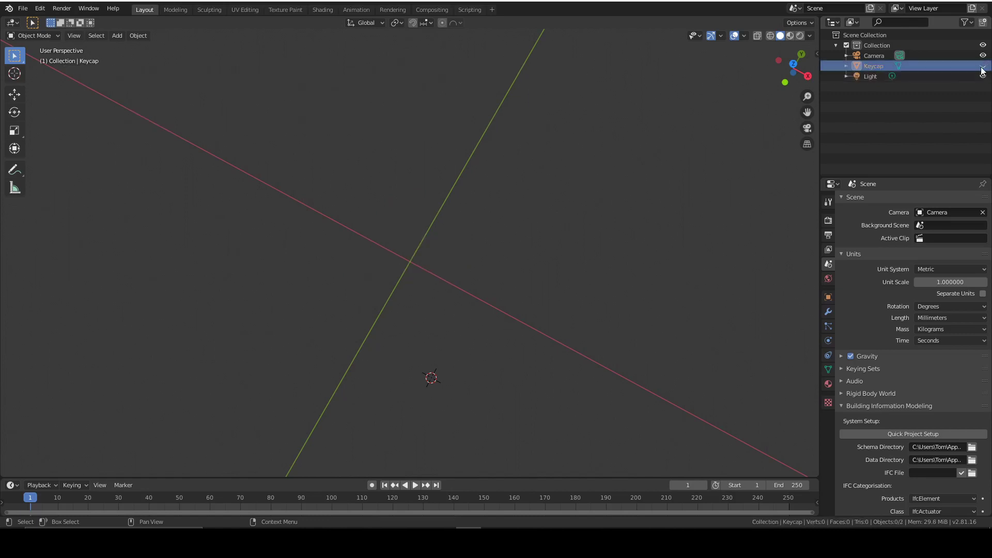
In the top view, add a cylinder mesh with a radius of 3 mm and a depth of 8 mm.
left_click(793, 64)
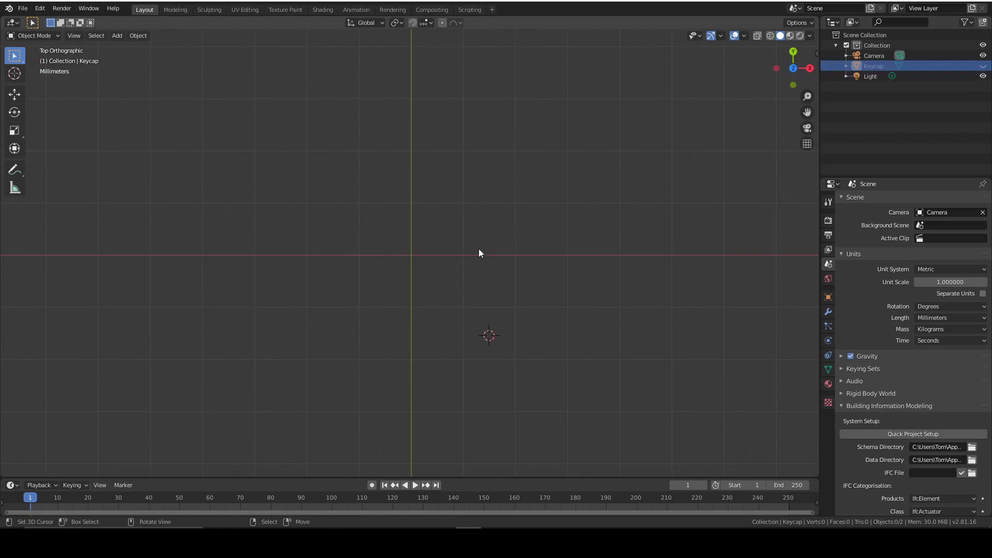
key("shift+a")
mouse_move(426, 257)
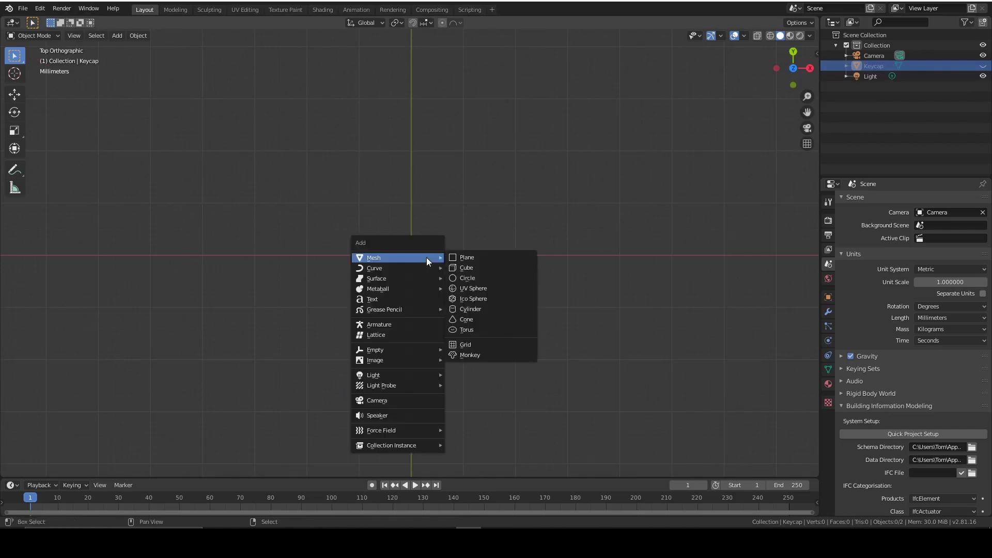
left_click(486, 310)
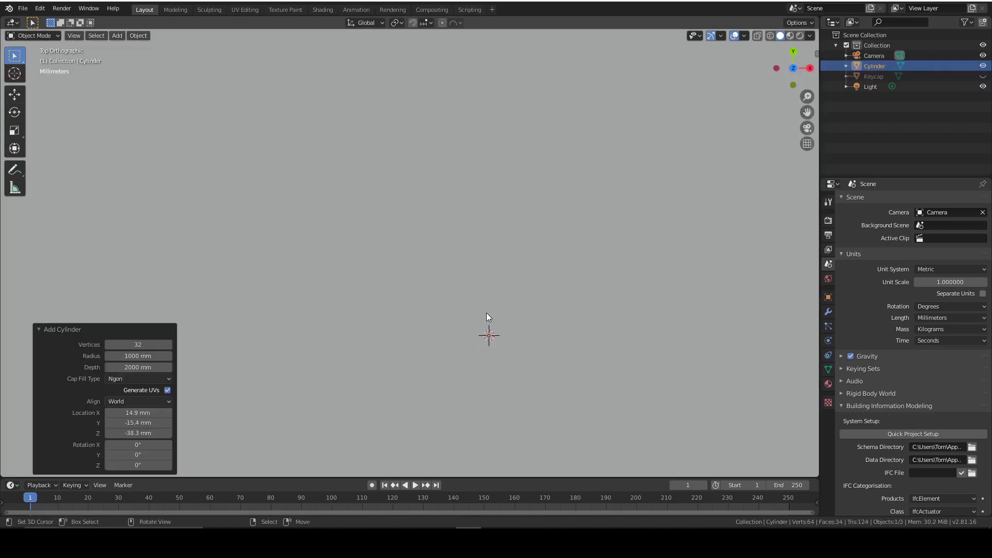
scroll(360, 391, "down", 20)
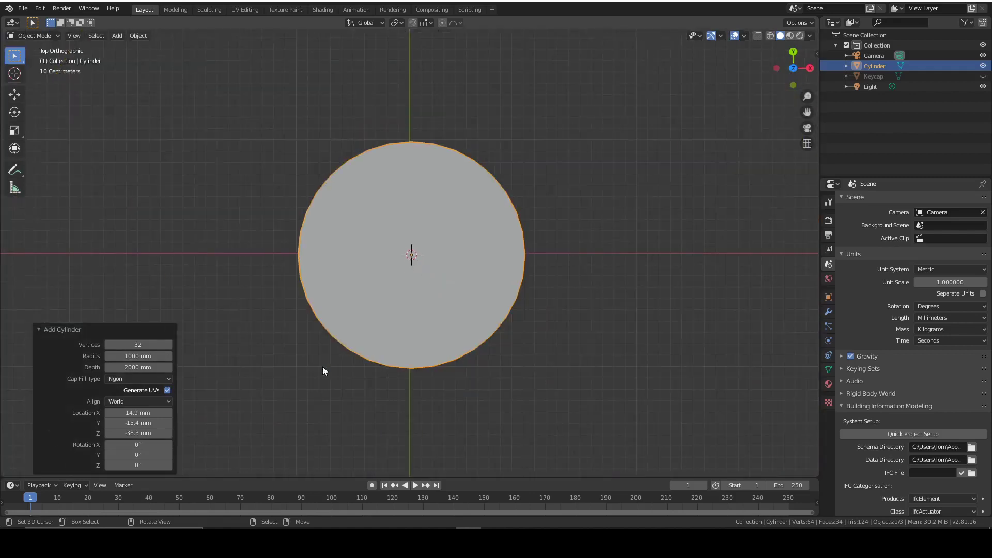
left_click(149, 352)
type("3")
key("Tab")
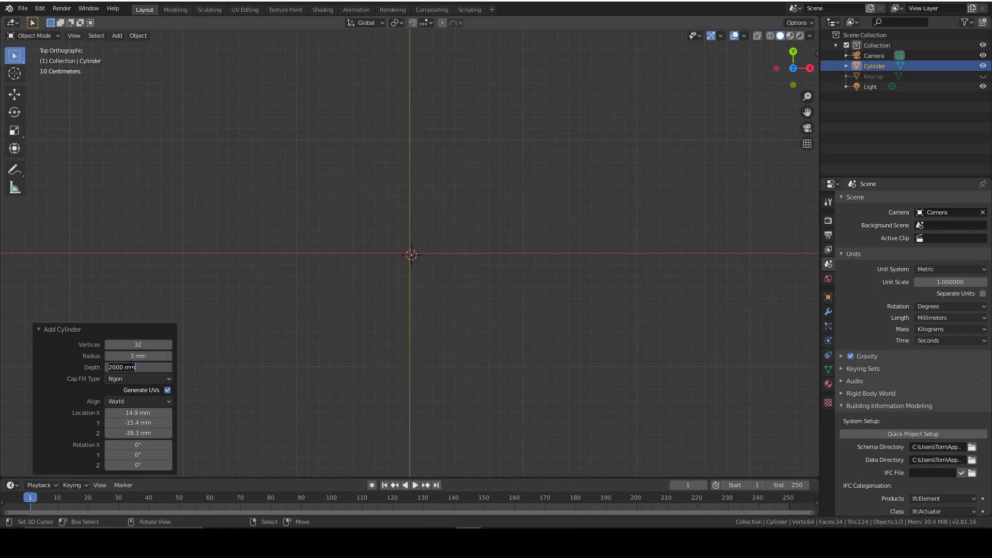
type("8")
key("Return")
Set the cylinder's X, Y and Z location to 0 mm and its vertex count to 16.
left_click_drag(138, 413, 138, 432)
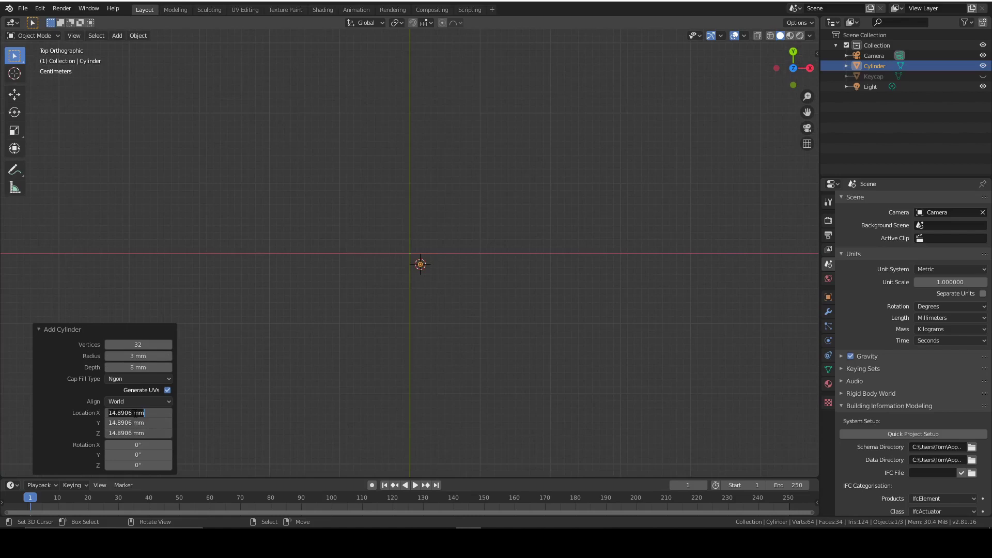
type("0")
key("Return")
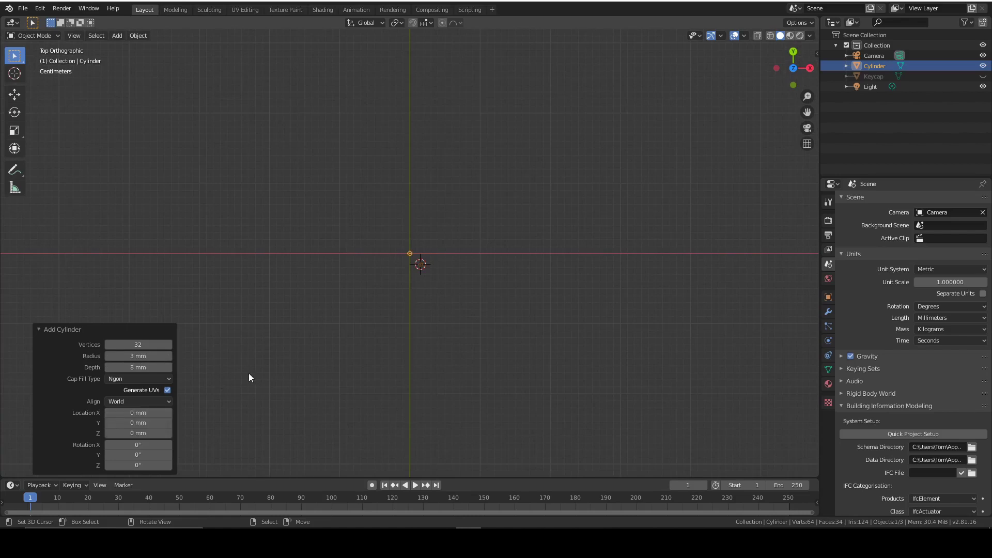
left_click(148, 344)
type("16")
key("Return")
middle_click_drag(450, 324, 429, 250)
scroll(435, 284, "up", 5)
middle_click_drag(502, 314, 488, 254, "shift")
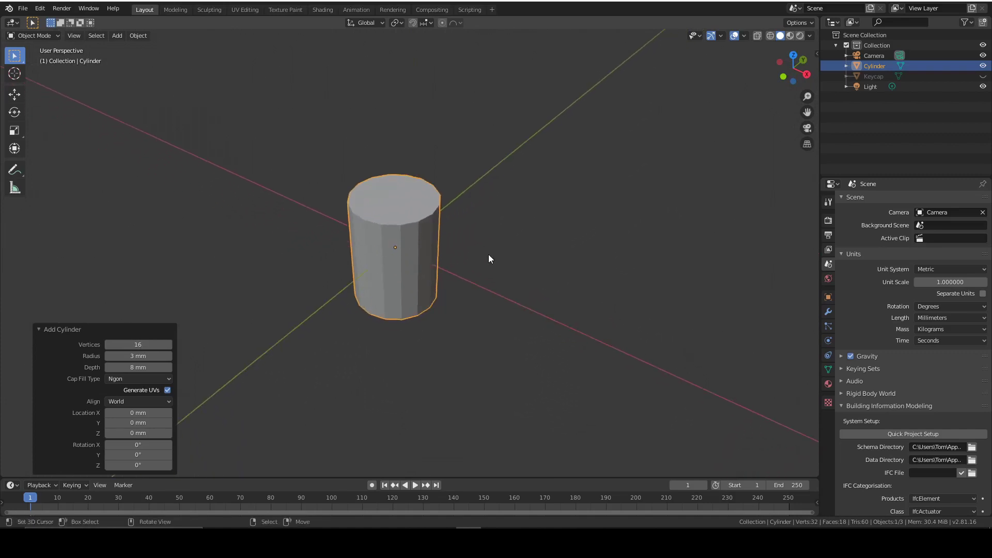
Inspect the cylinder from above and hide it.
left_click(488, 254)
middle_click_drag(488, 254, 499, 274)
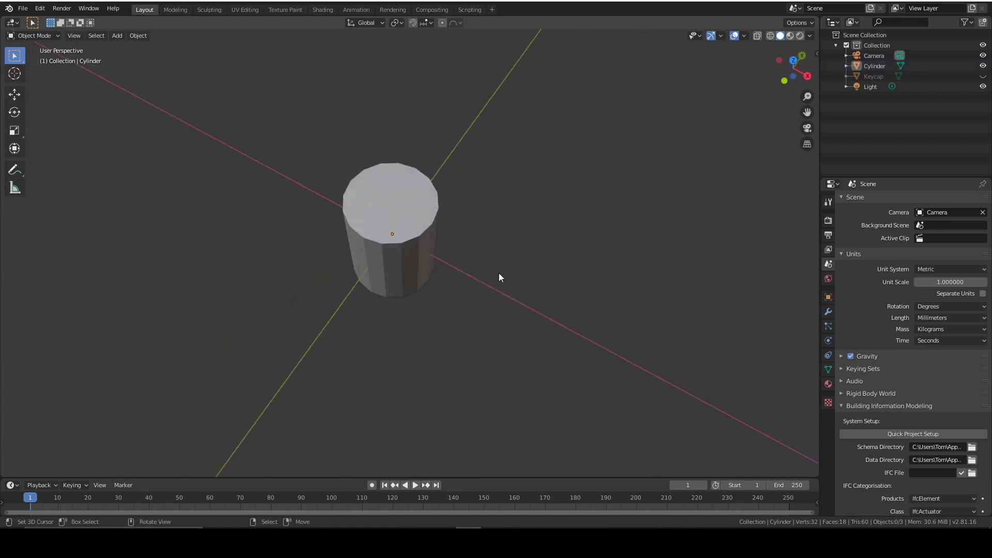
left_click(421, 206)
key("h")
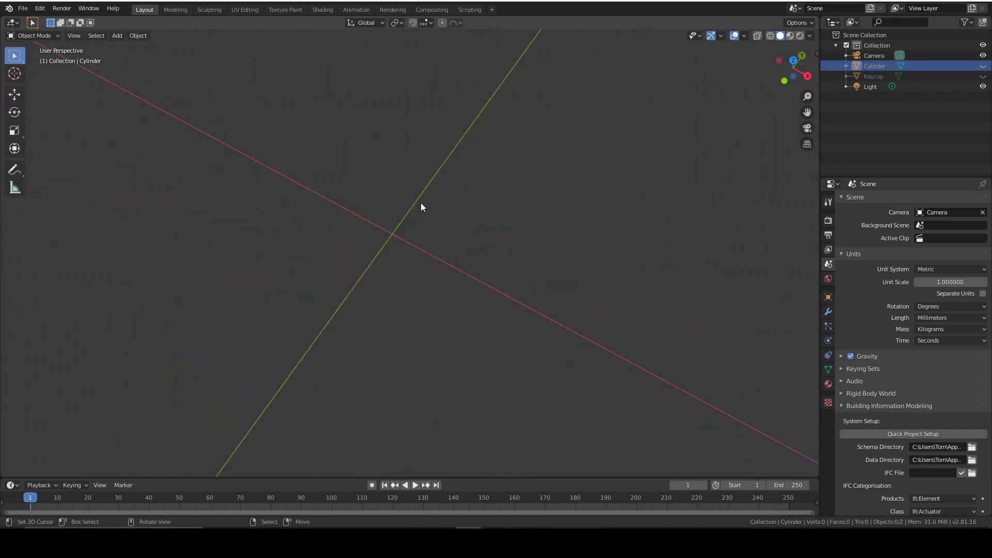
In the top view, add a cube mesh and set its X, Y and Z location to 0 mm.
left_click(793, 61)
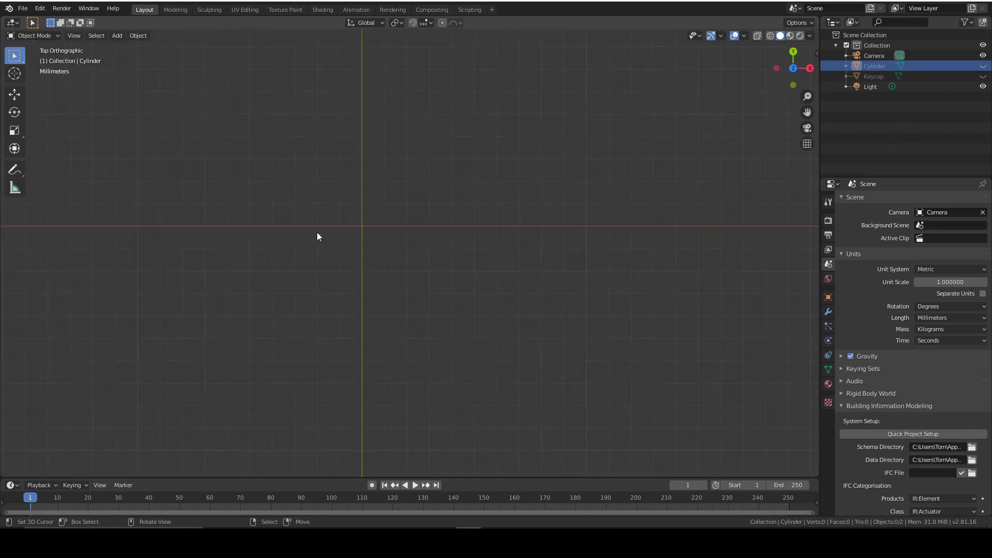
middle_click_drag(317, 232, 409, 252, "shift")
key("shift+a")
mouse_move(409, 249)
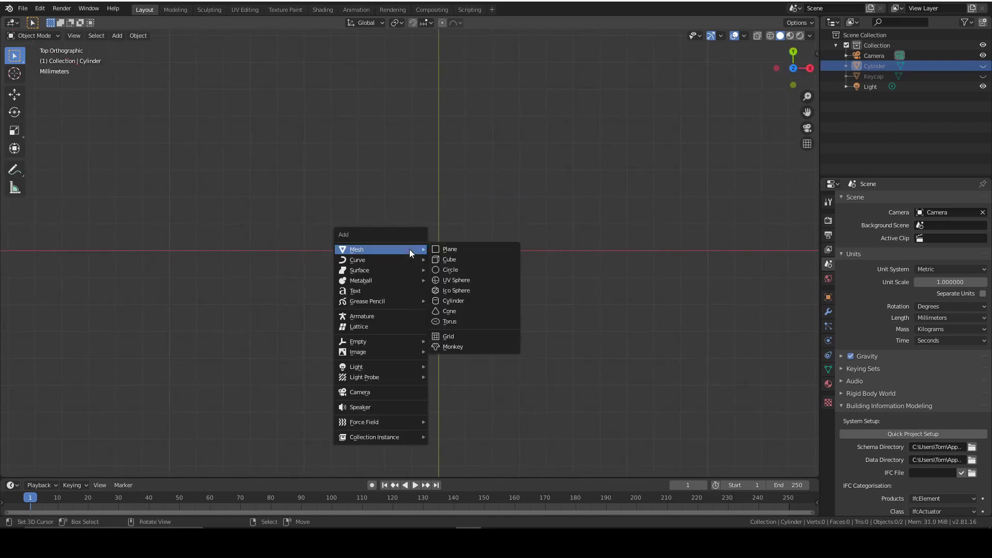
left_click(469, 262)
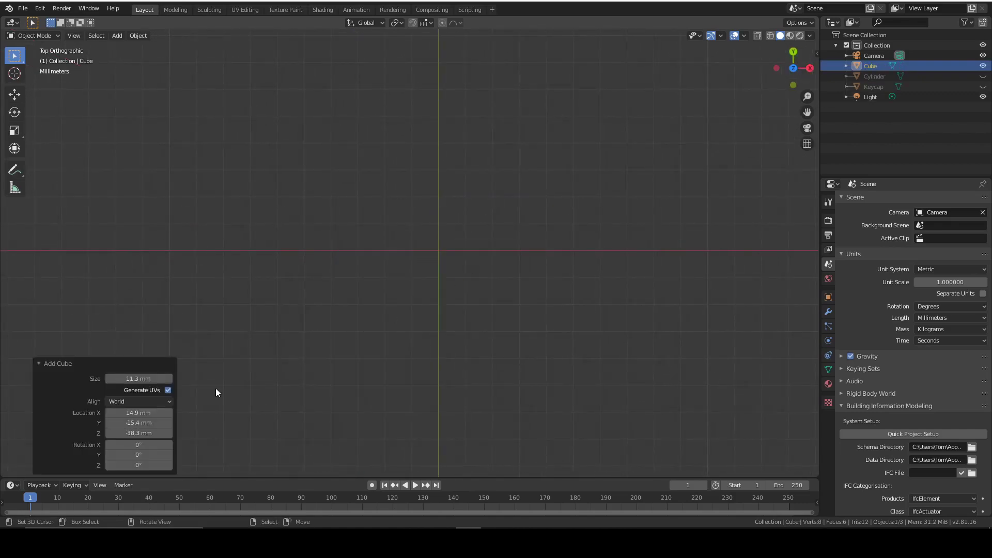
scroll(213, 389, "down", 3)
left_click_drag(139, 412, 138, 433)
type("0")
key("Return")
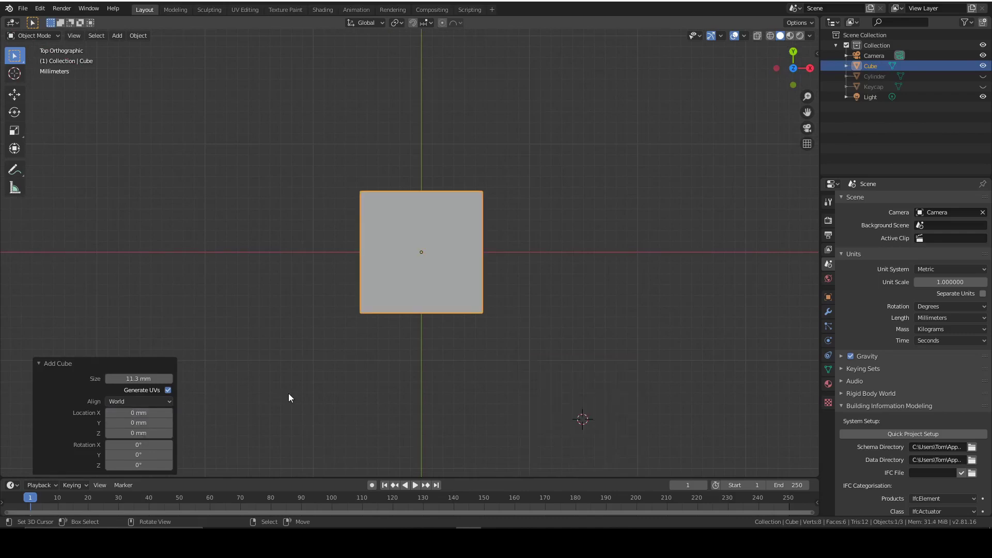
Set the new cube's size to 1.5 mm.
double_click(139, 378)
type("1.5")
key("Return")
scroll(507, 293, "up", 6)
middle_click_drag(465, 258, 508, 292)
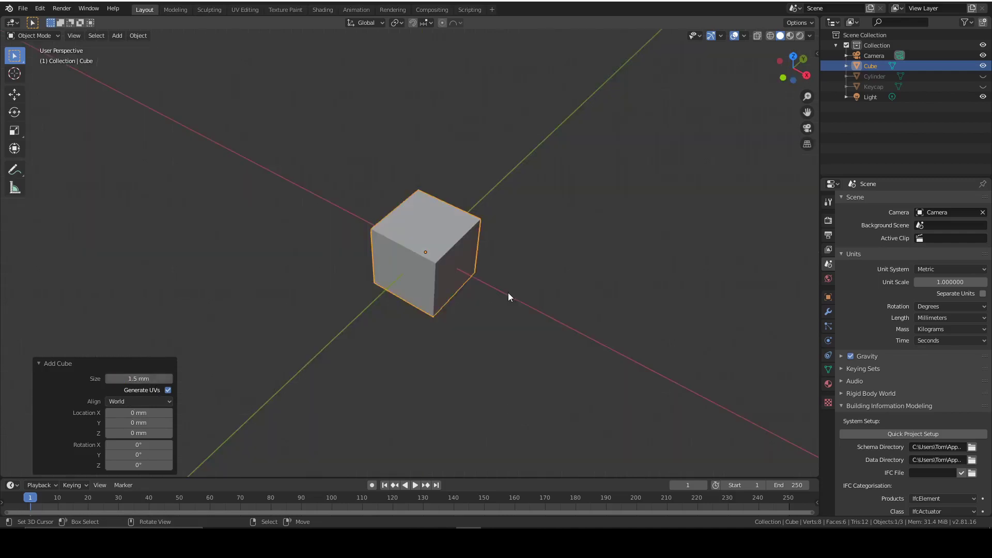
In Edit Mode, extrude the cube's side face on the negative Y side outward by 1.5 mm.
key("Tab")
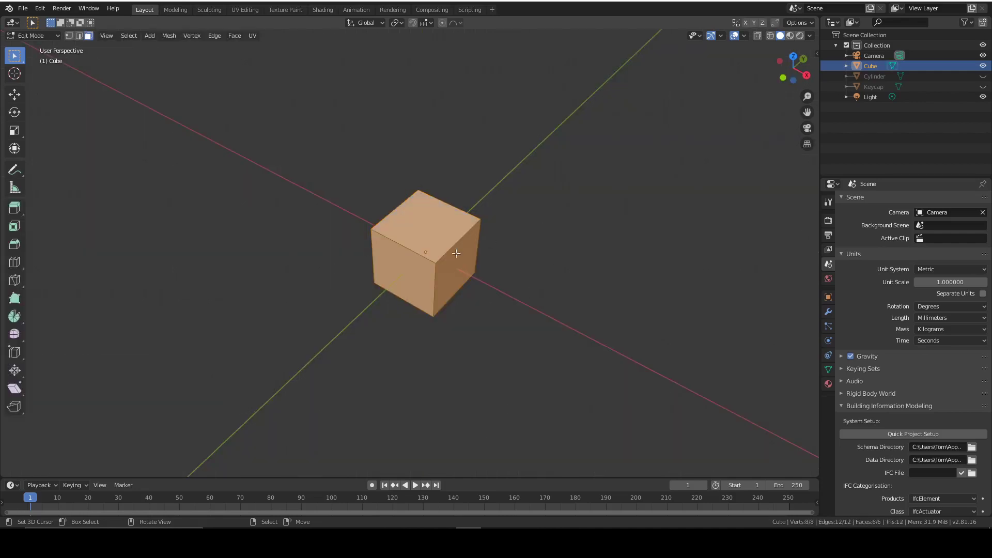
left_click(415, 291)
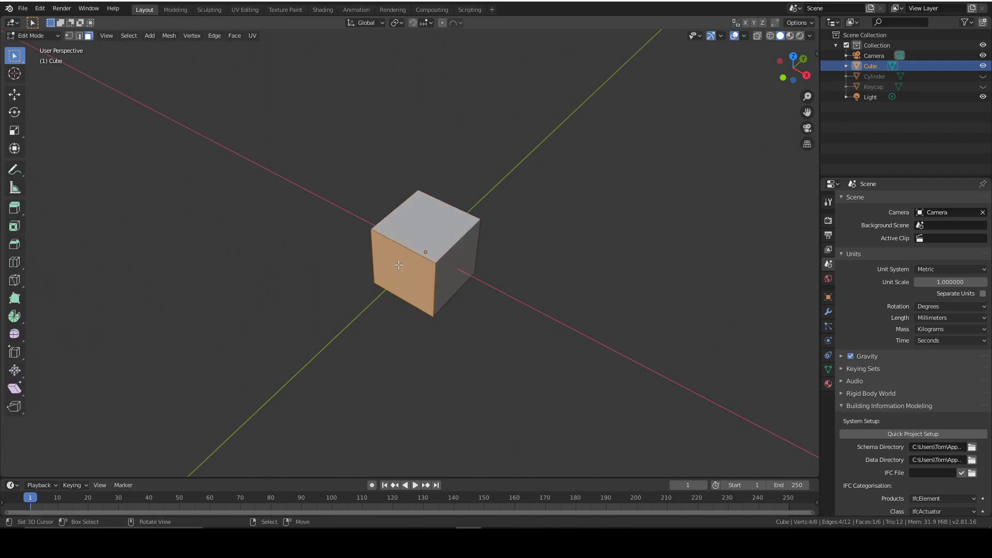
type("e1.5")
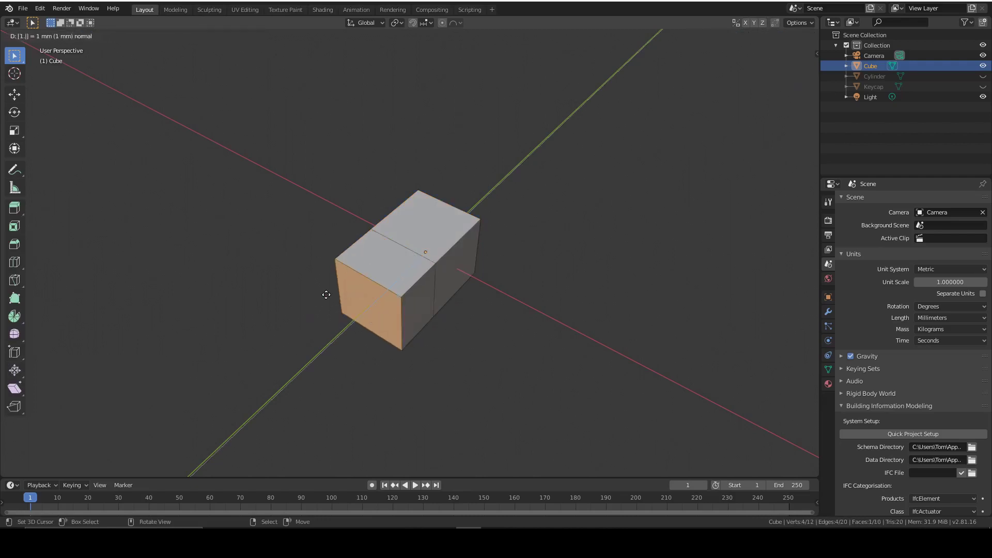
key("Return")
Extrude the original cube's side face on the positive X side outward by 1.5 mm.
middle_click_drag(495, 279, 415, 270)
middle_click_drag(615, 345, 566, 296)
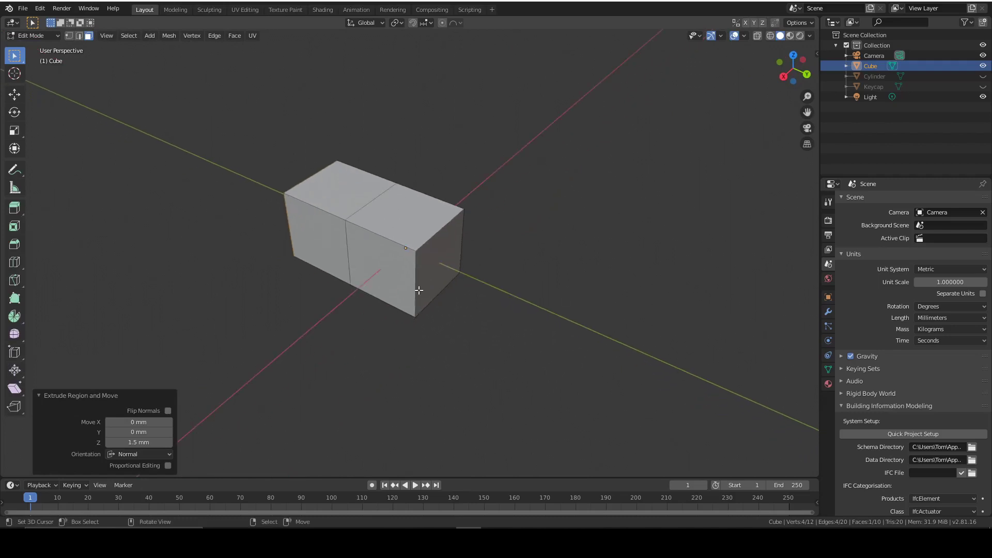
left_click(372, 267)
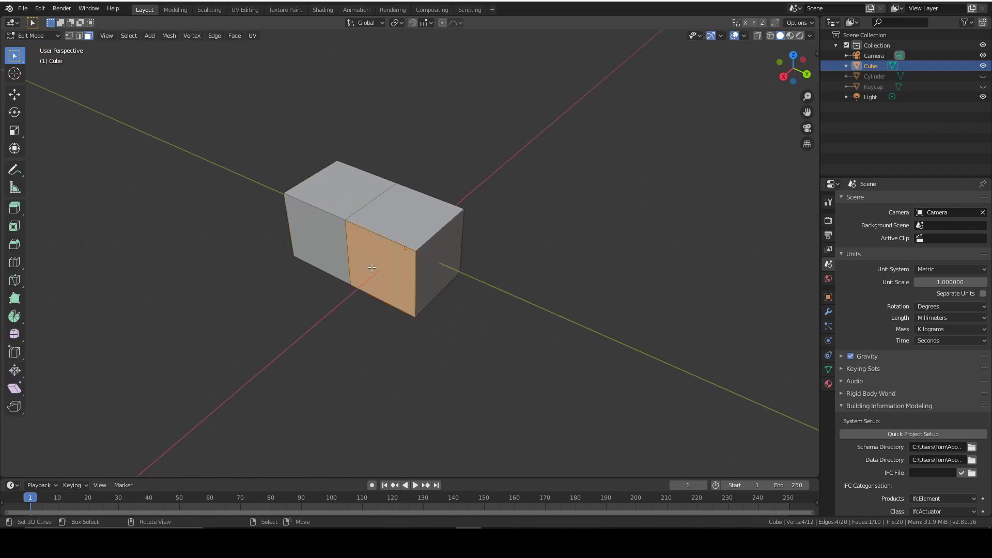
type("e")
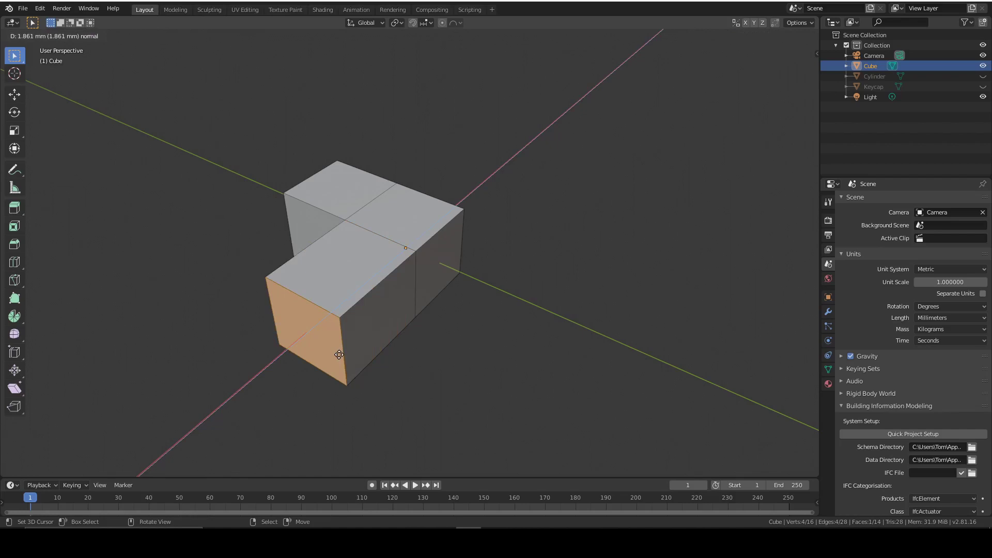
type("1.5")
key("Return")
Extrude the central cube's two remaining side faces outward by 1.5 mm each to complete a plus-shaped block.
middle_click_drag(618, 264, 398, 284)
key("e")
left_click(349, 305)
middle_click_drag(350, 305, 396, 287)
left_click(395, 287)
scroll(395, 288, "down", 3)
type("e1.5")
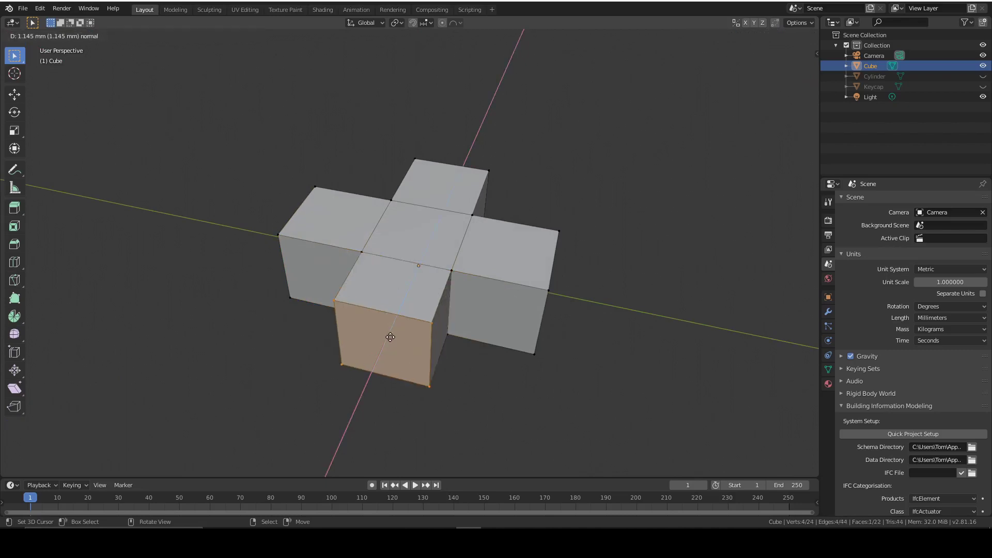
key("Return")
Dissolve the four edges around the central square on the plus-shaped block's upper face.
key("1")
scroll(556, 376, "up", 3)
middle_click_drag(556, 375, 575, 321)
scroll(624, 339, "down", 1)
key("2")
left_click(488, 279)
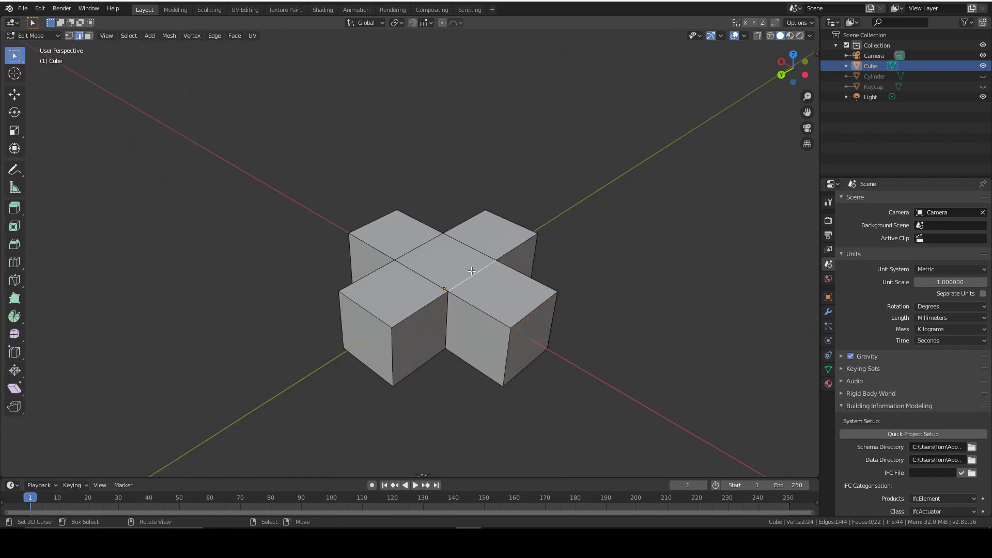
left_click(488, 279, "alt")
key("x")
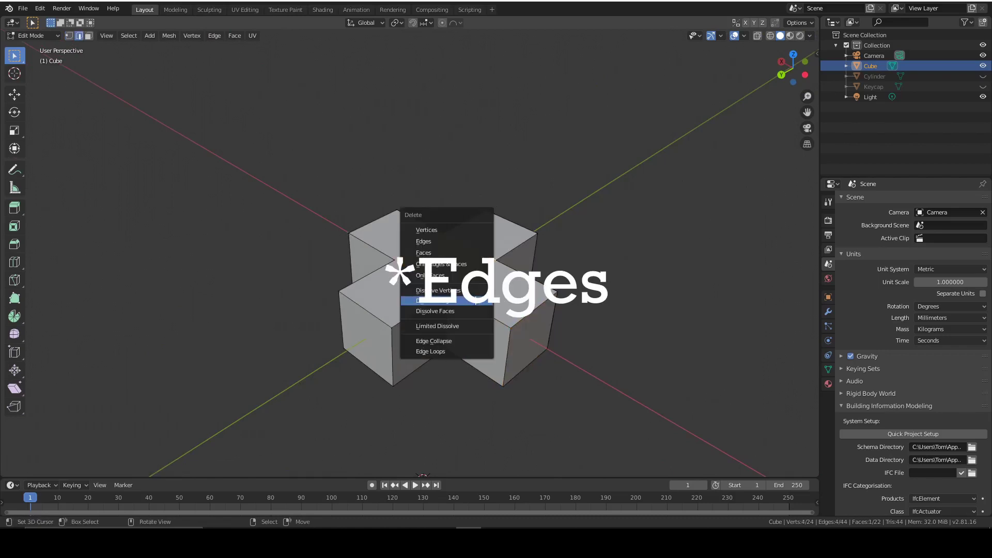
left_click(475, 300)
Dissolve the four edges around the central square on the block's underside.
middle_click_drag(476, 300, 442, 227)
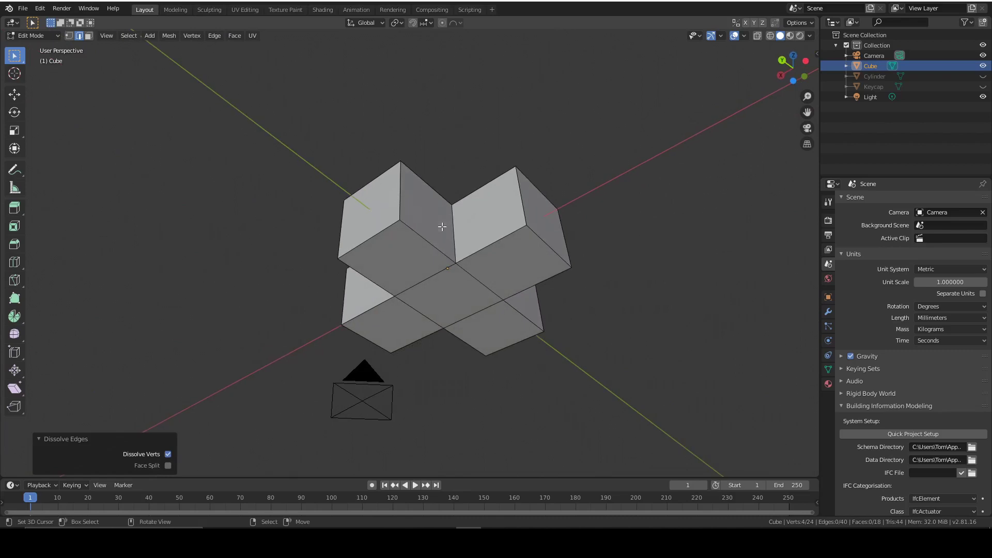
left_click(483, 286, "alt")
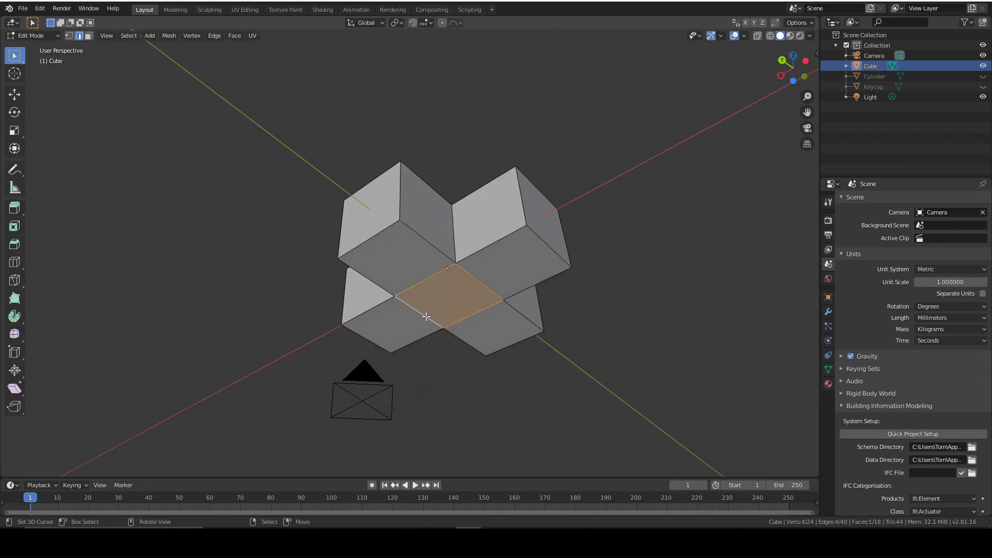
key("x")
left_click(426, 316)
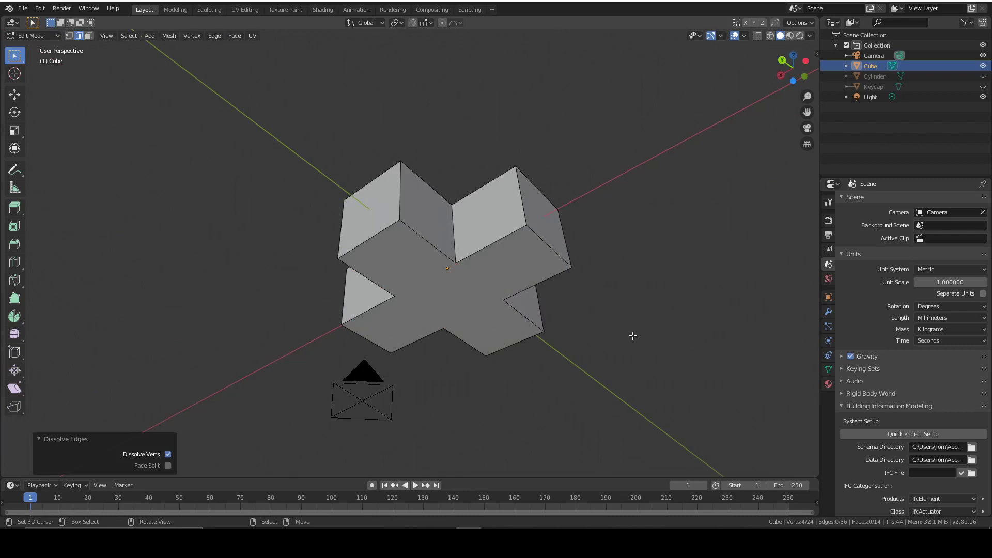
Bevel all twelve vertical edges of the plus-shaped block with a width of 0.1 mm and 2 segments.
left_click(454, 228)
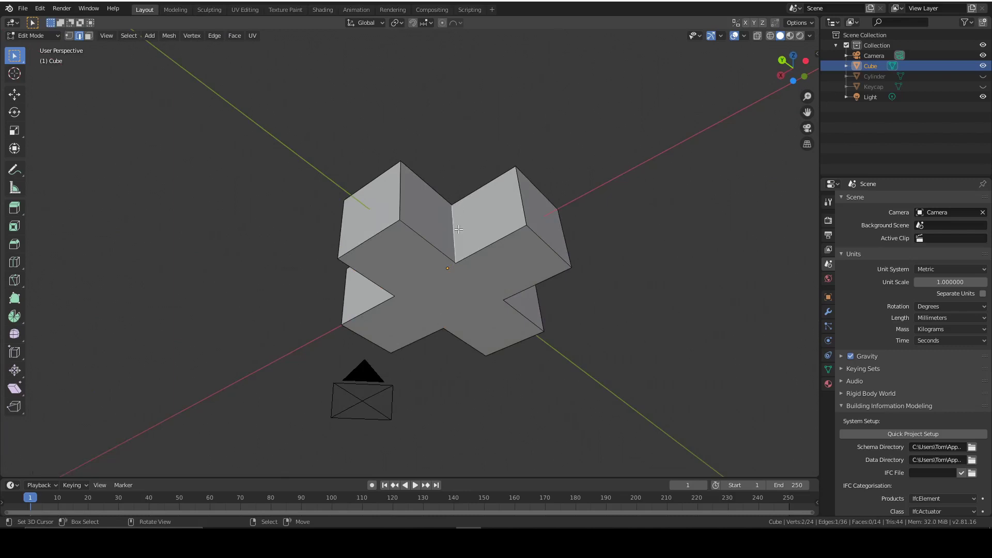
left_click(516, 195, "shift")
left_click(563, 224, "shift")
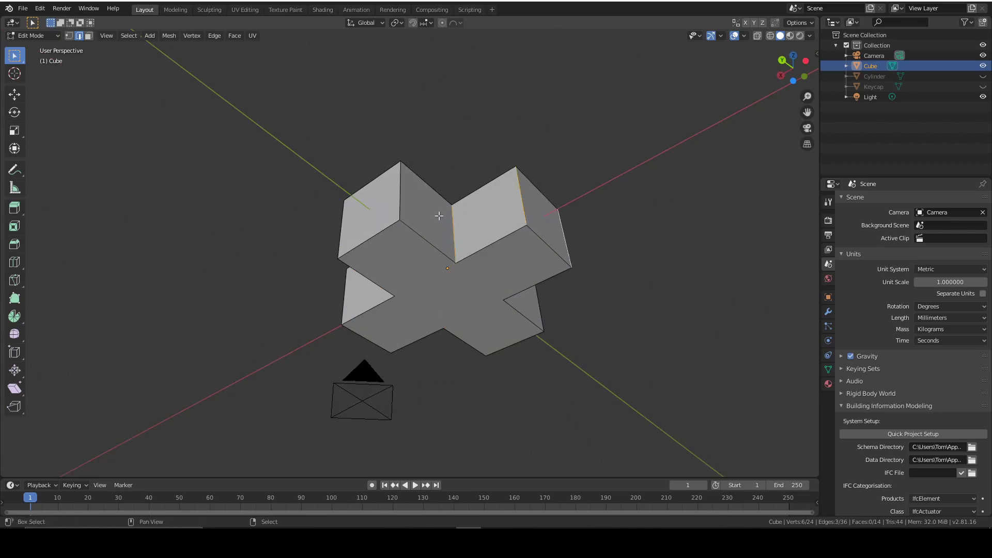
middle_click_drag(438, 216, 427, 283)
left_click(428, 283, "shift")
left_click(360, 288, "shift")
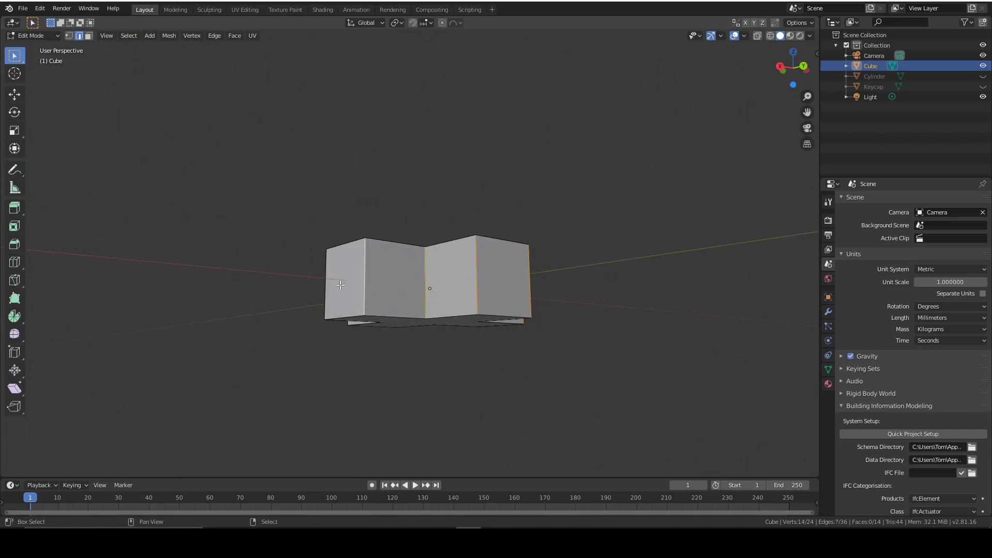
left_click(340, 285, "shift")
middle_click_drag(335, 282, 372, 305)
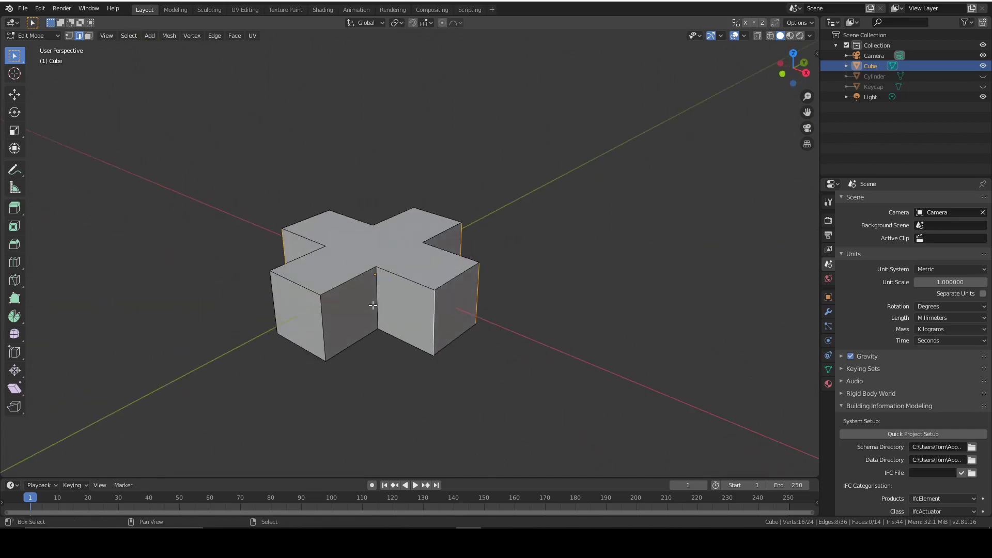
left_click(373, 305, "shift")
left_click(322, 322, "shift")
left_click(274, 305, "shift")
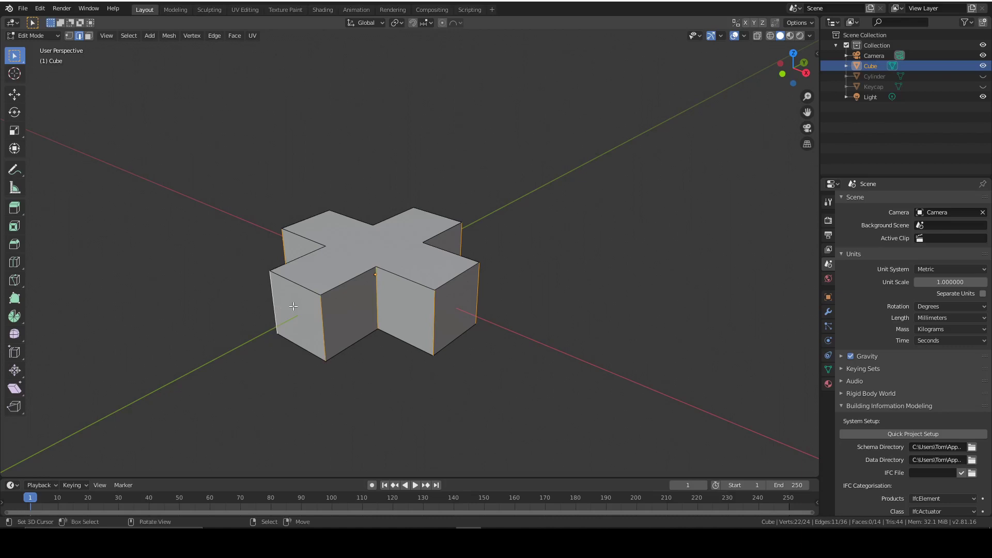
middle_click_drag(274, 305, 364, 306)
left_click(372, 308, "shift")
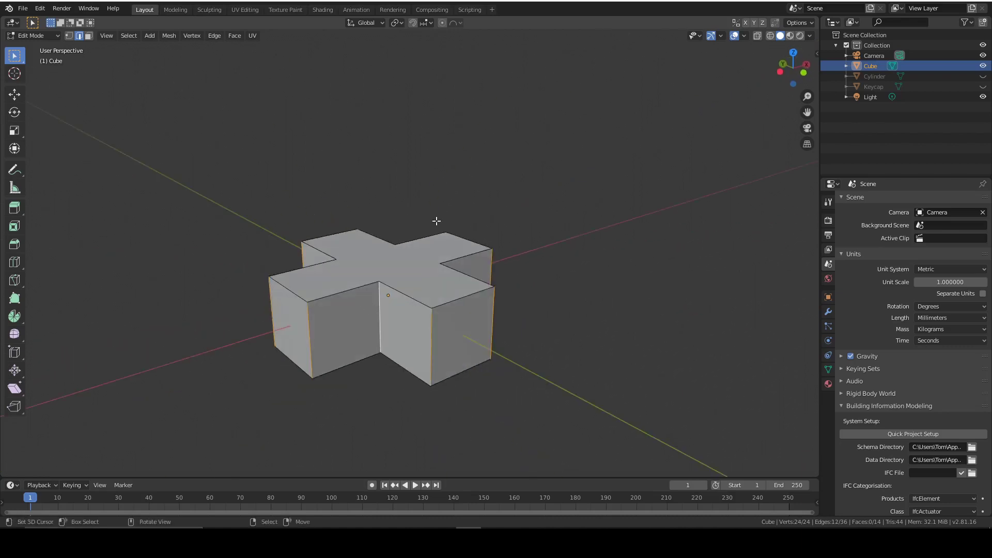
middle_click_drag(484, 218, 489, 237)
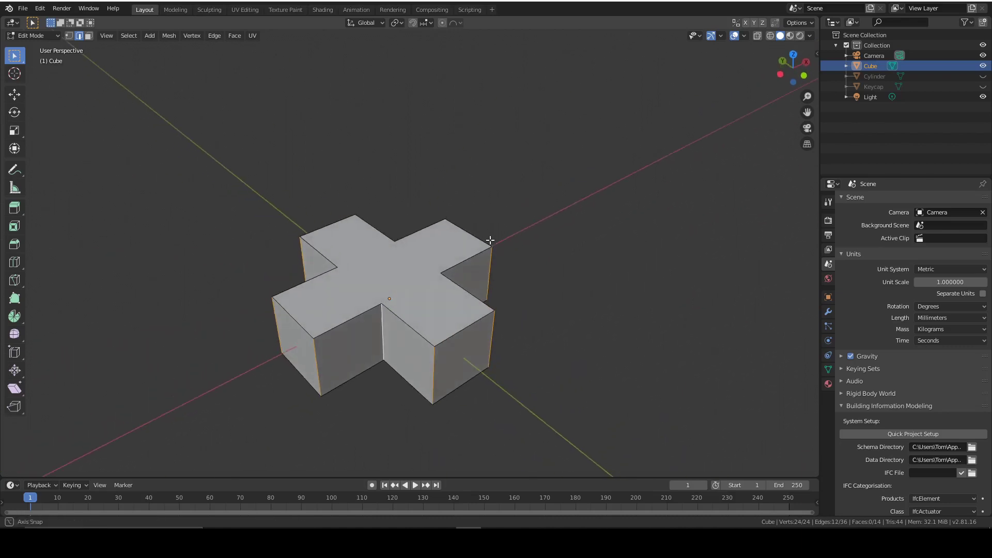
key("ctrl+b")
left_click(558, 317)
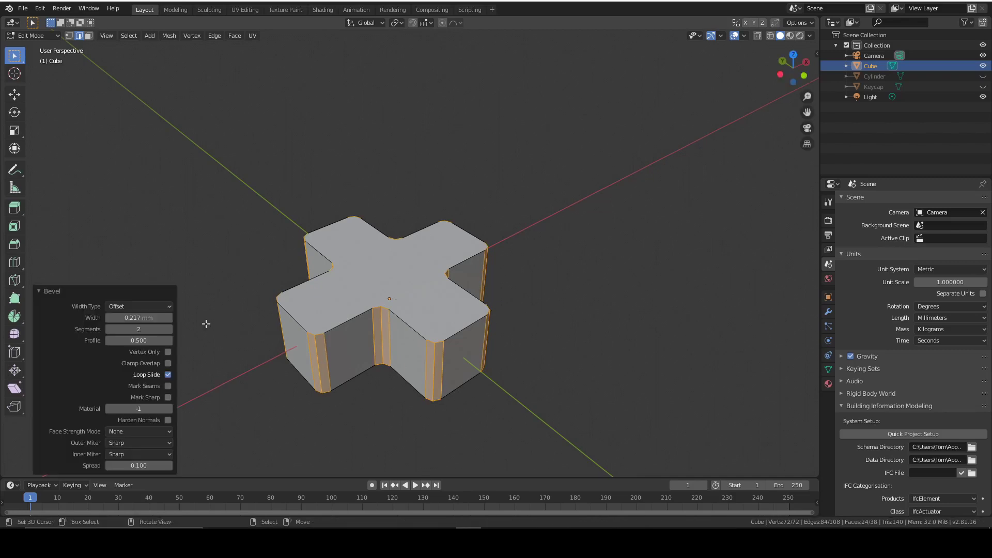
left_click(121, 316)
type("0.1")
key("Return")
mouse_move(548, 325)
middle_mouse_down()
mouse_move(585, 333)
mouse_move(531, 320)
middle_mouse_up()
left_click(531, 321)
scroll(531, 320, "down", 3)
scroll(434, 252, "up", 1)
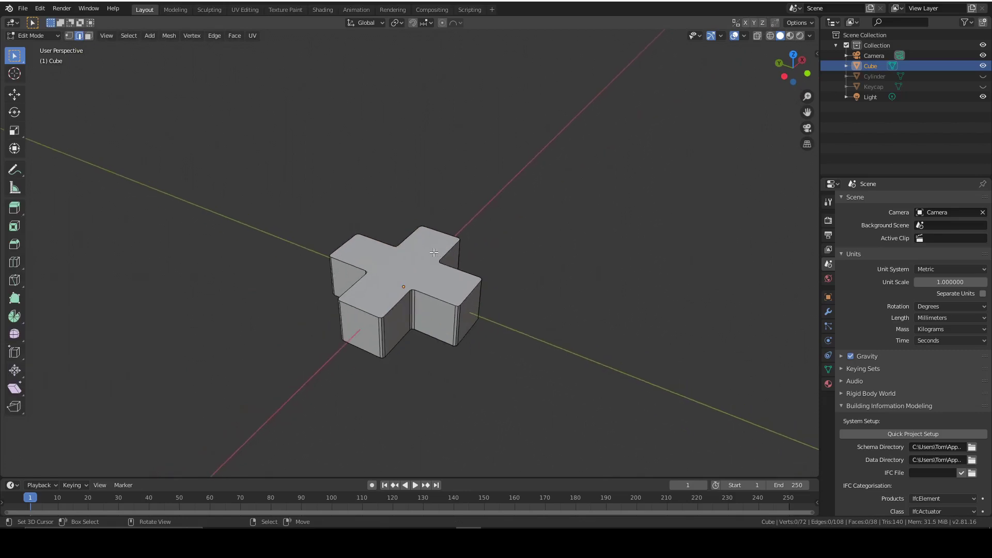
Extrude the block's plus-shaped upper face upward by 4 mm.
key("3")
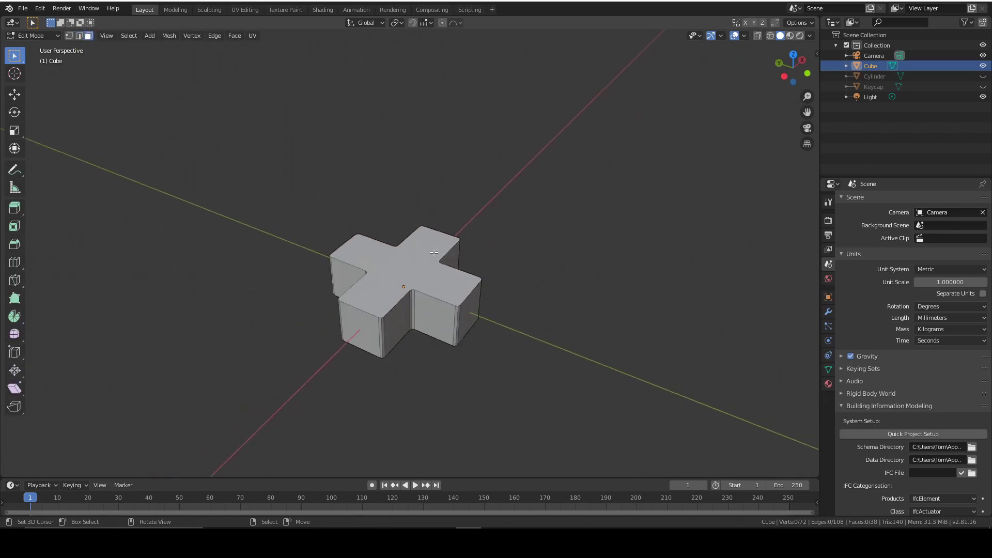
left_click(413, 272)
key("e")
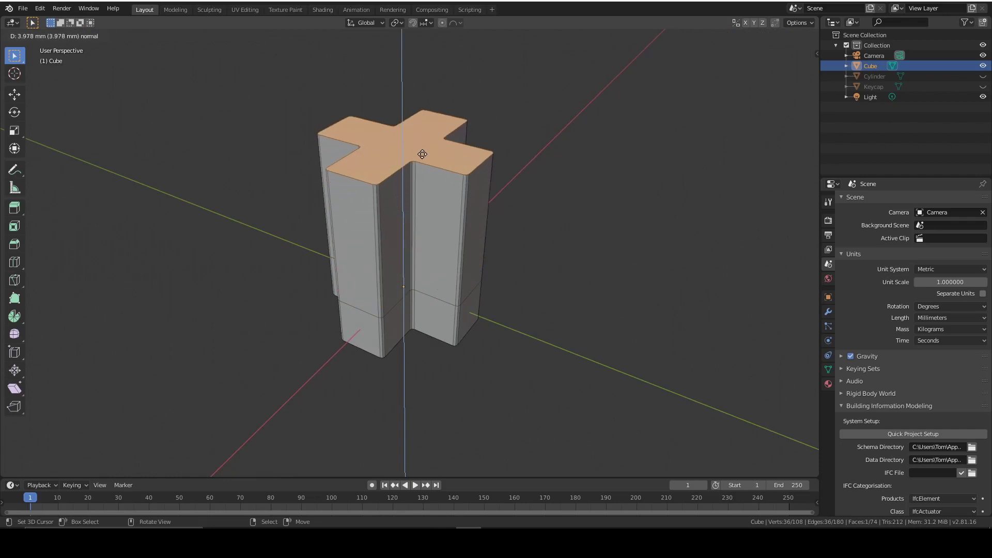
key("4")
key("Return")
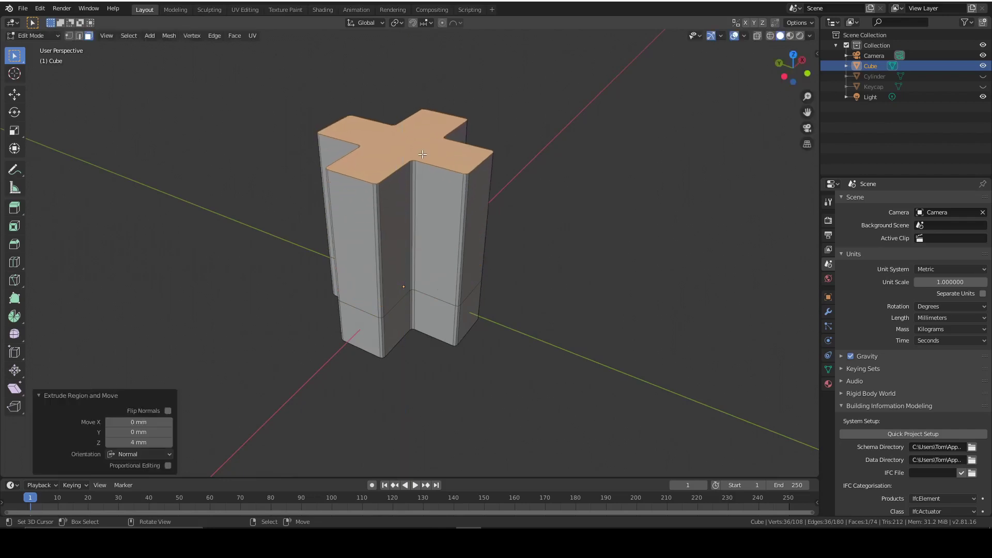
scroll(443, 153, "down", 4)
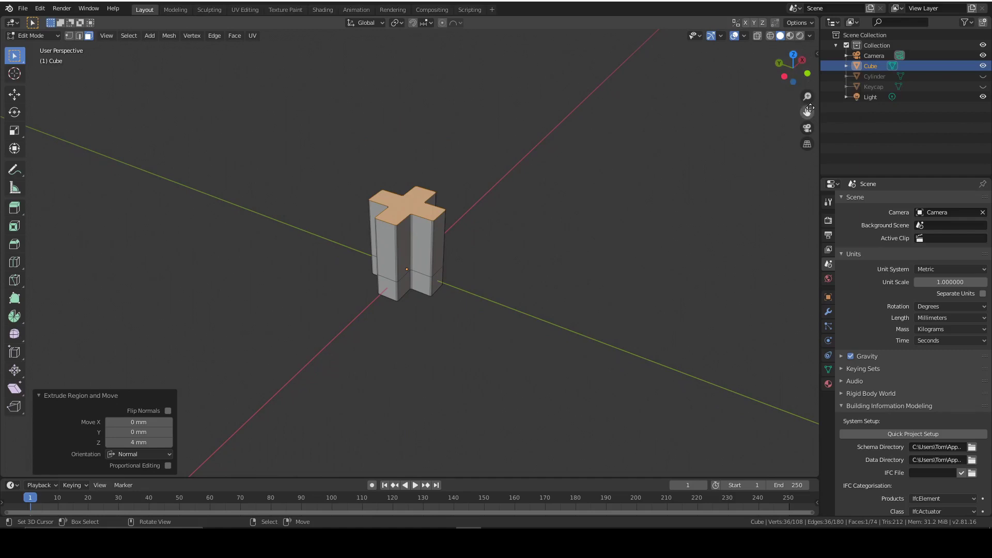
Unhide the cylinder and, in Object Mode, lower the plus-shaped block about 3.41 mm along Z until it slightly protrudes from the cylinder's underside.
left_click(982, 75)
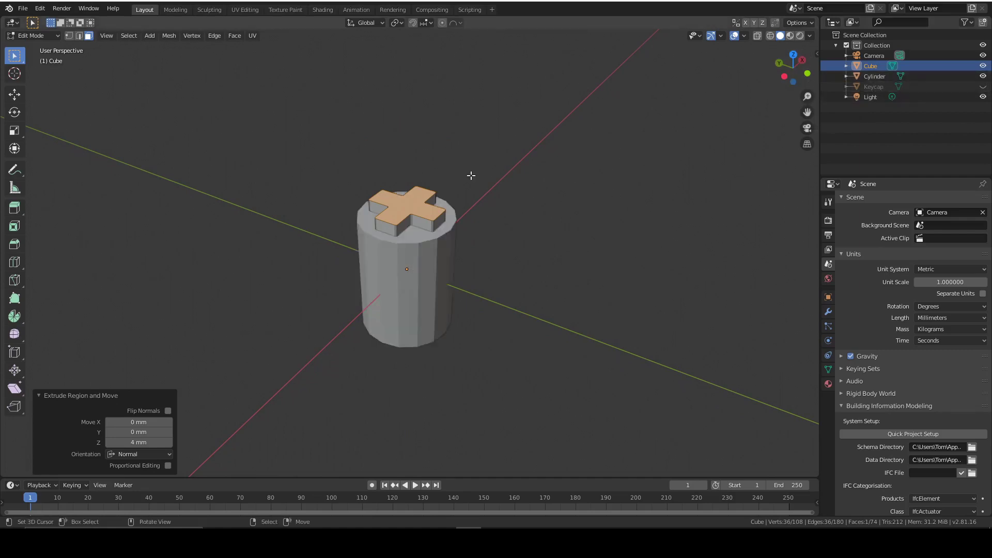
key("ctrl+KP_3")
key("Tab")
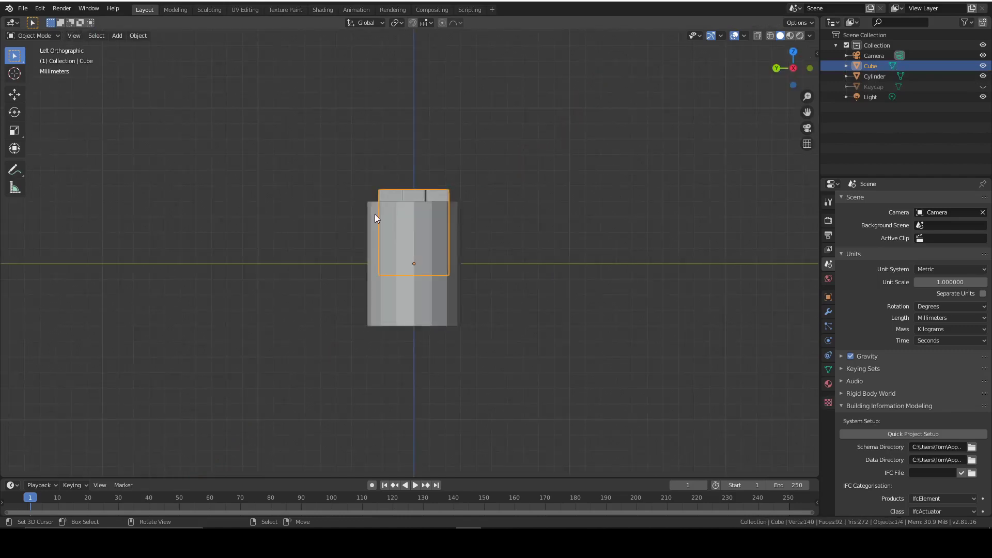
scroll(375, 218, "up", 4)
middle_click_drag(574, 214, 633, 181, "shift")
key("g")
key("z")
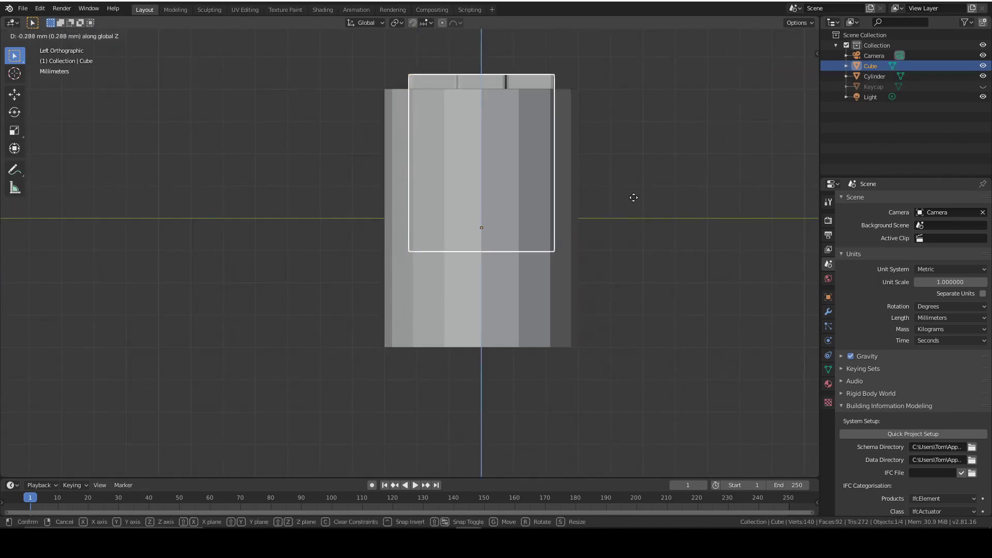
left_click(662, 290)
middle_click_drag(662, 291, 513, 125)
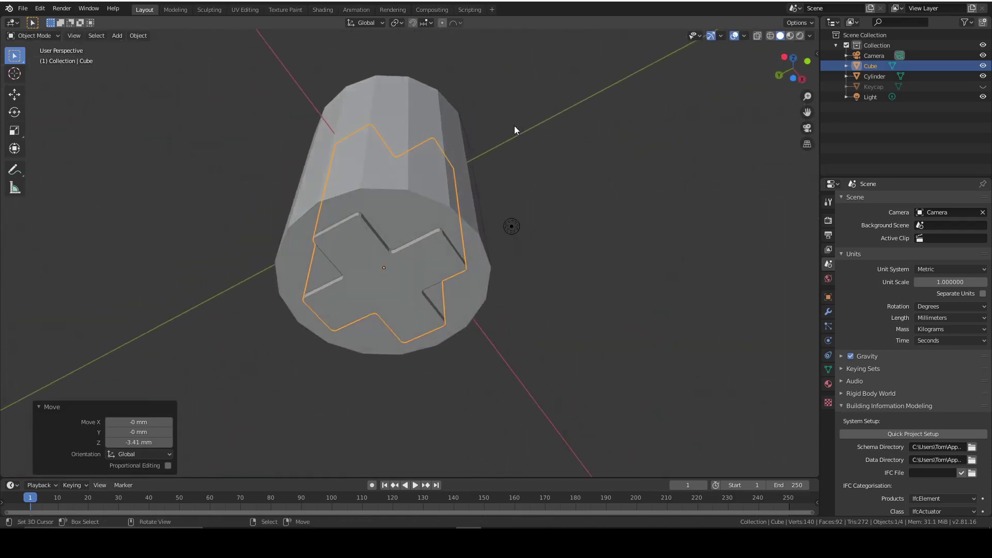
Add a Boolean modifier to the cylinder with the Difference operation and the plus-shaped block as its object, and hide the block.
left_click(631, 104)
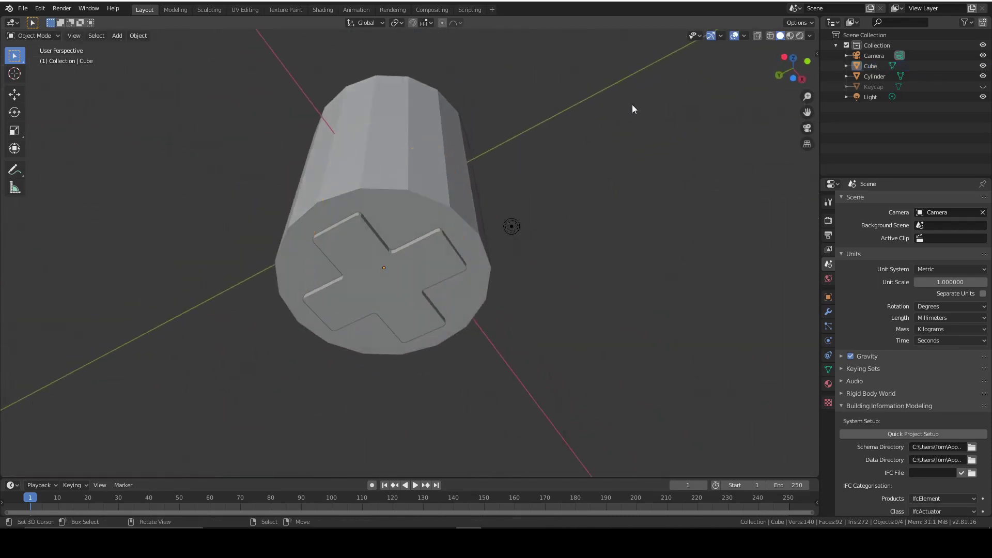
left_click(415, 209)
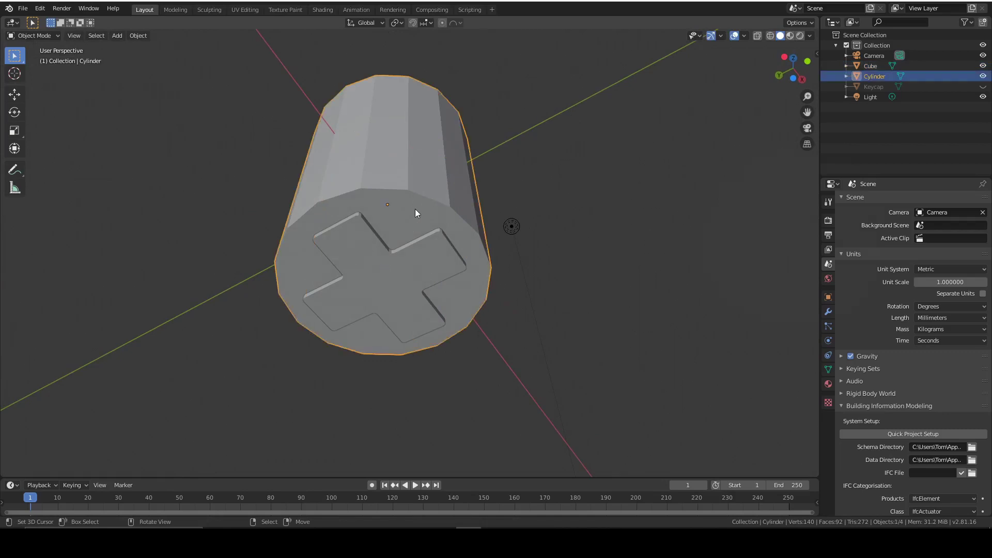
left_click(828, 311)
left_click(878, 201)
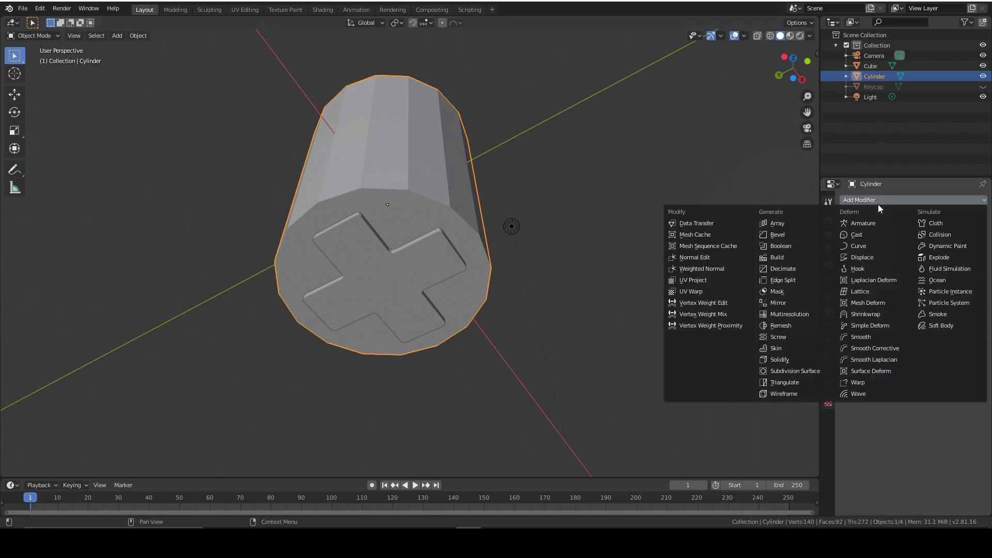
key("Escape")
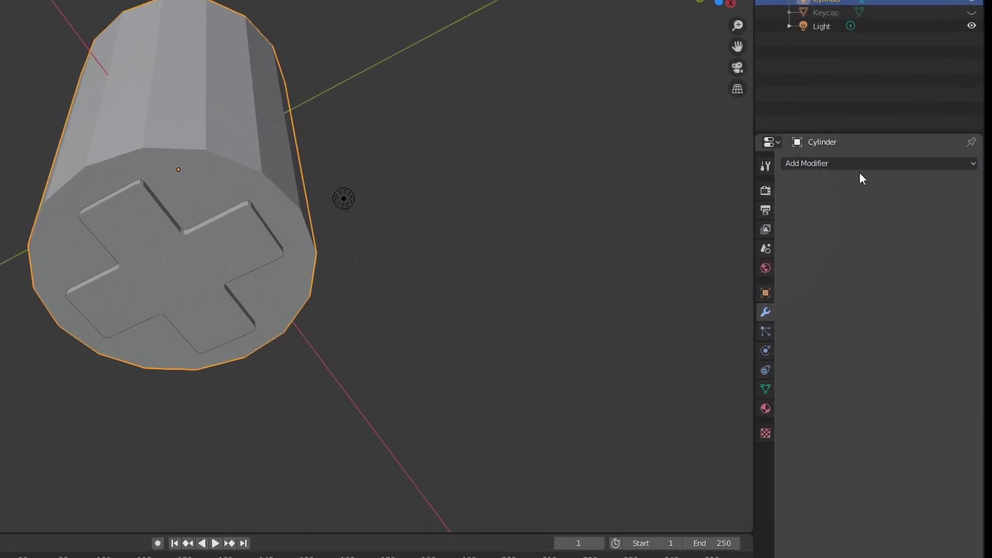
left_click(860, 165)
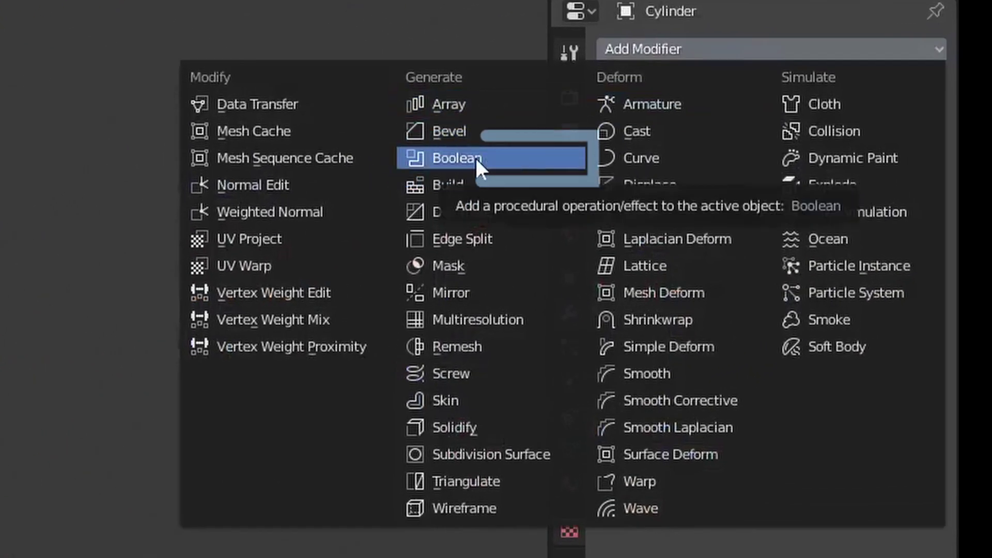
left_click(462, 158)
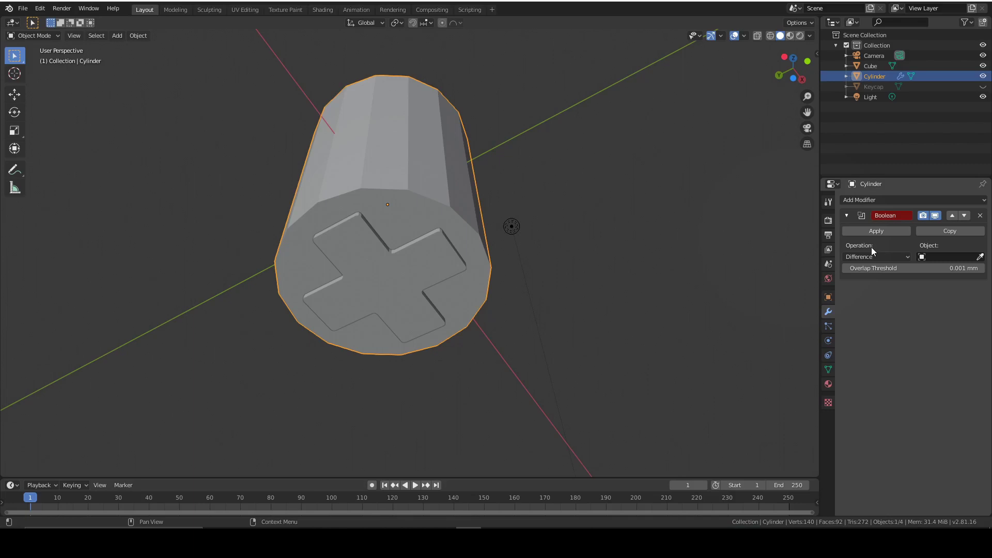
left_click(980, 257)
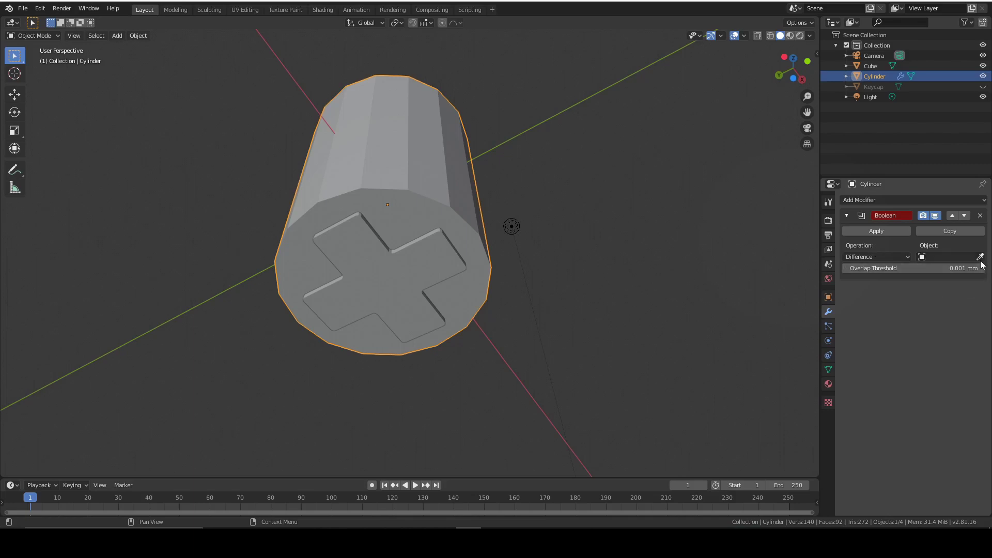
left_click(434, 269)
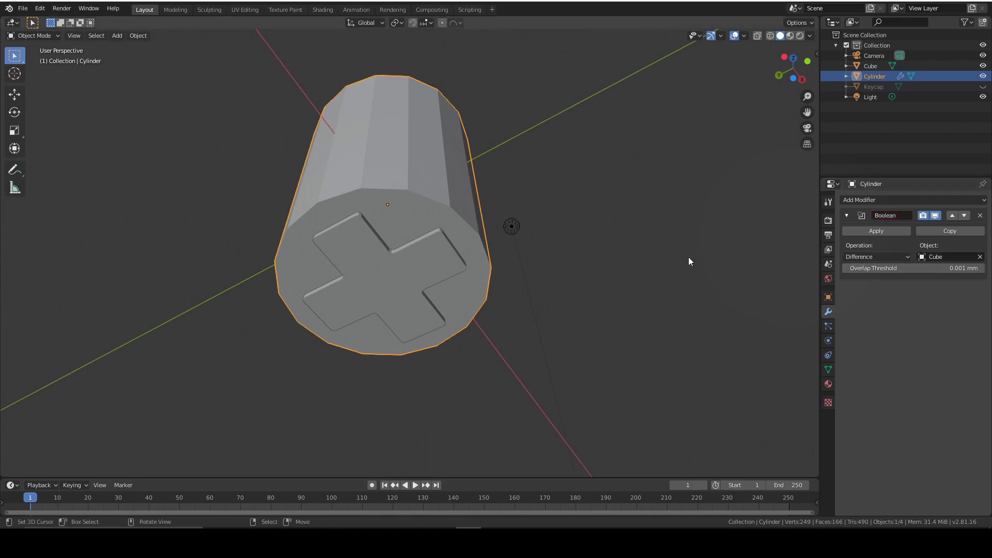
left_click(983, 66)
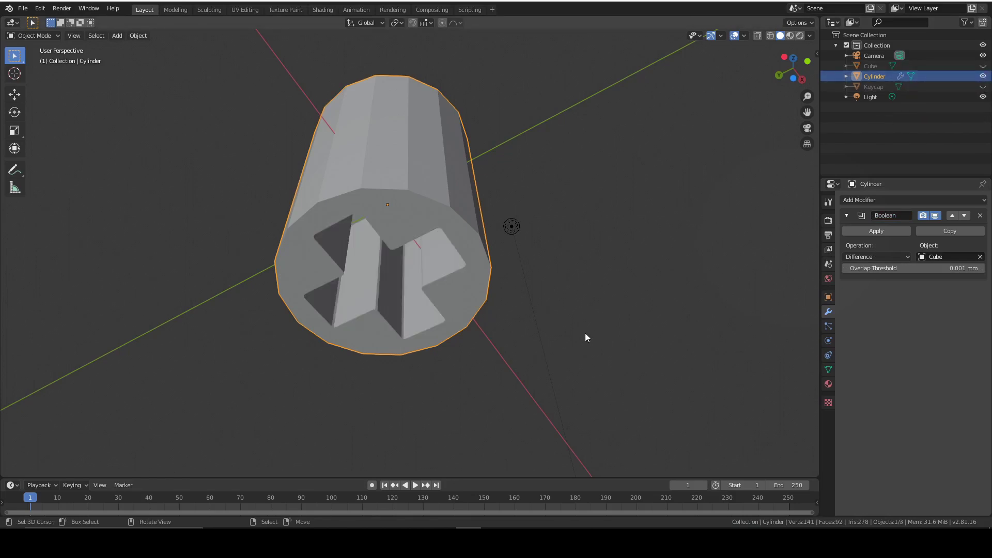
middle_click_drag(577, 337, 486, 371)
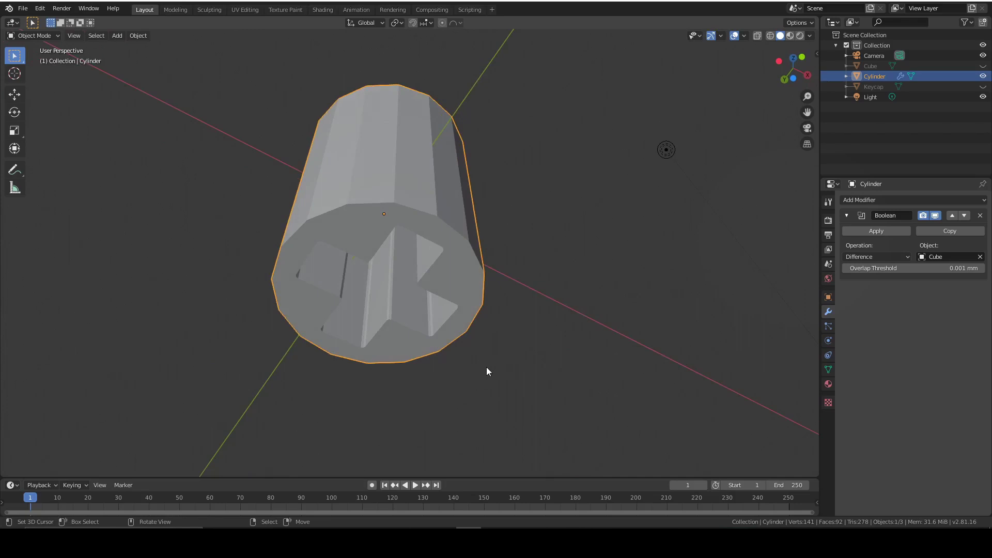
Try the cylinder's Boolean modifier with the Union operation and with Intersect.
left_click(879, 255)
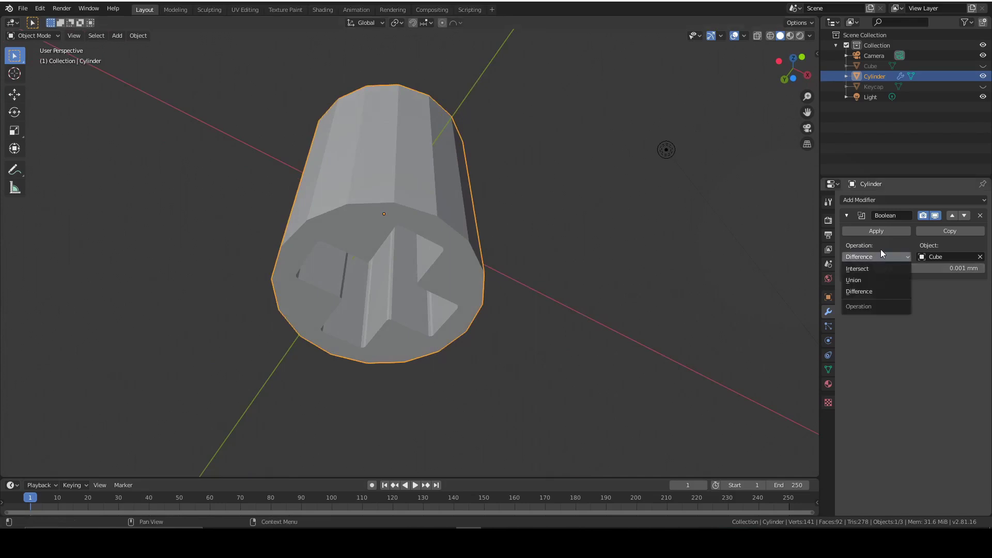
left_click(885, 277)
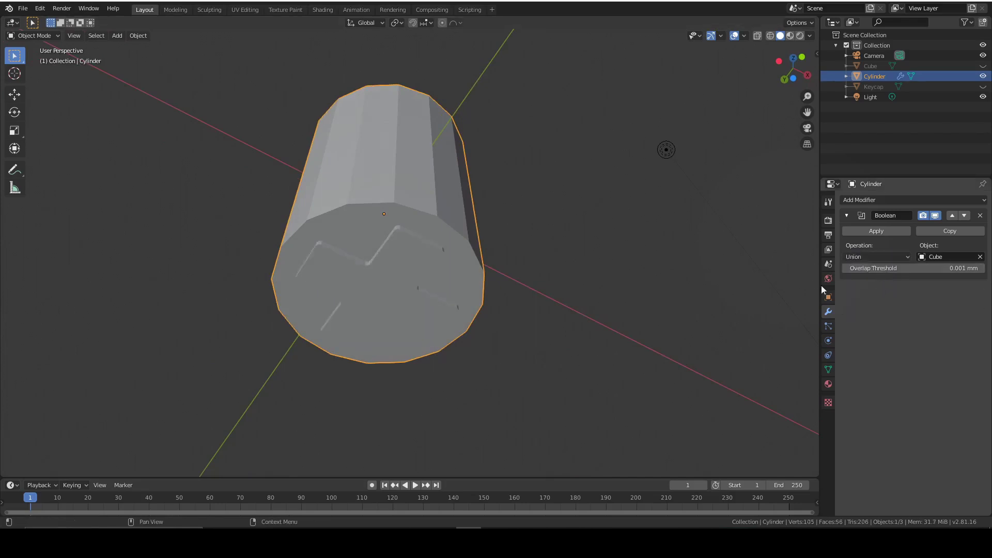
left_click(878, 256)
left_click(864, 268)
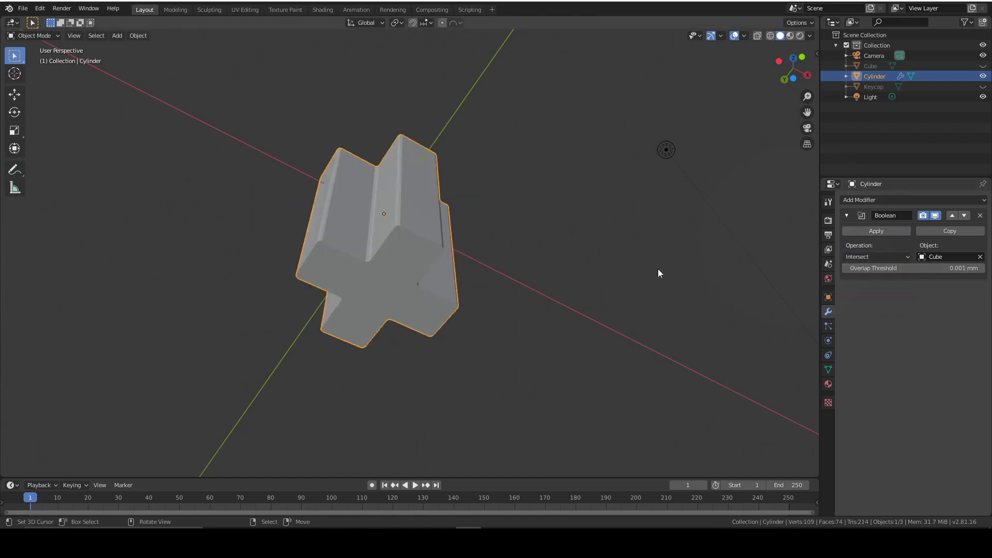
Set the cylinder's Boolean operation back to Difference and apply the modifier.
left_click(874, 260)
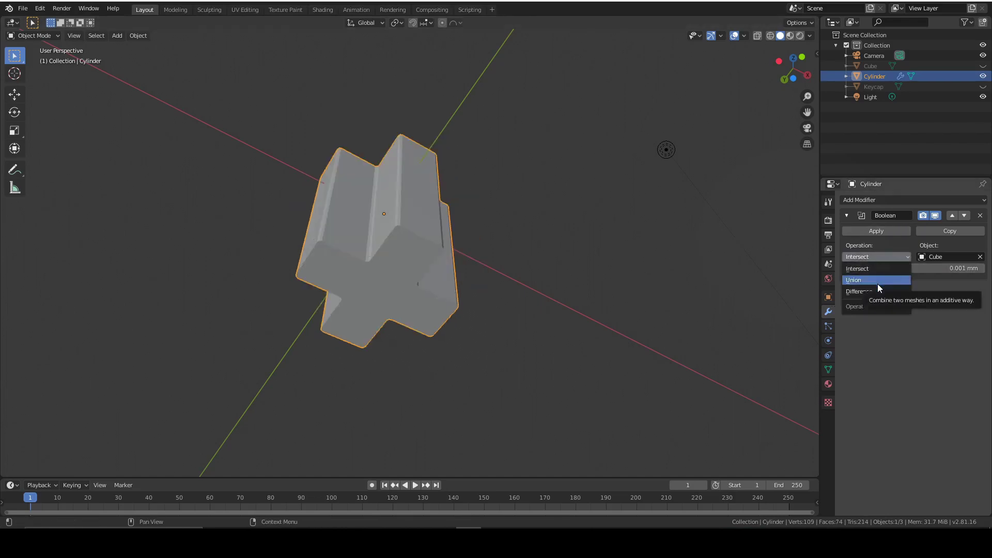
left_click(878, 290)
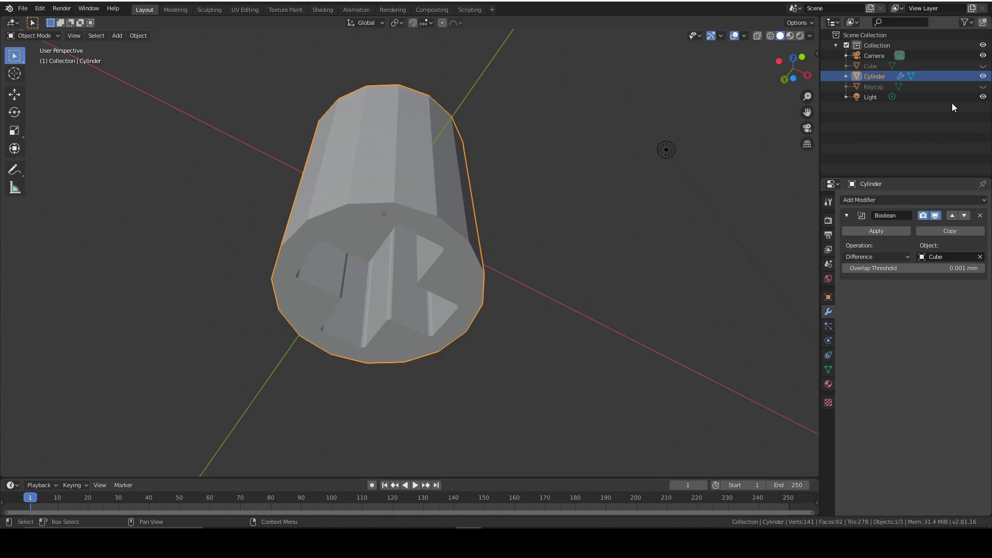
left_click(876, 230)
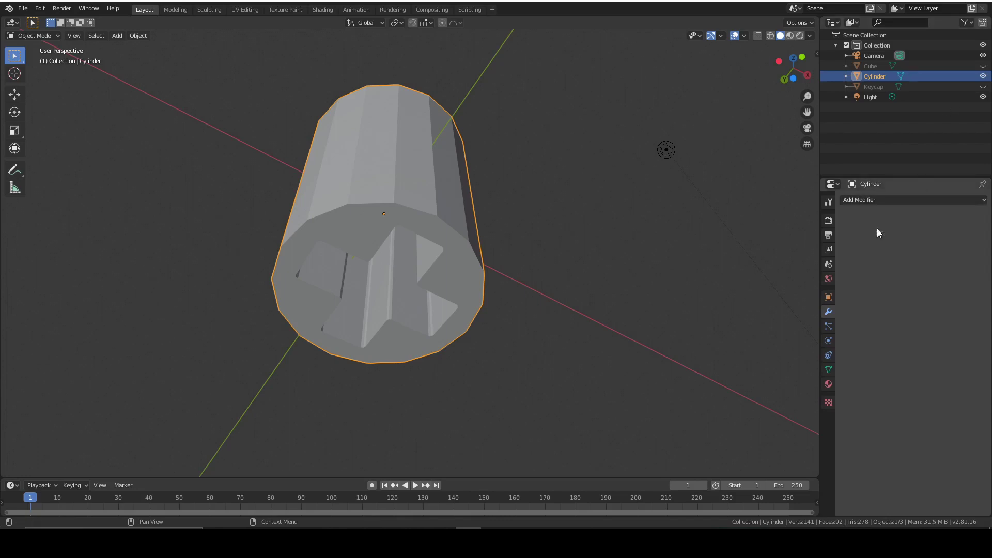
Unhide the plus-shaped block and delete it.
left_click(983, 66)
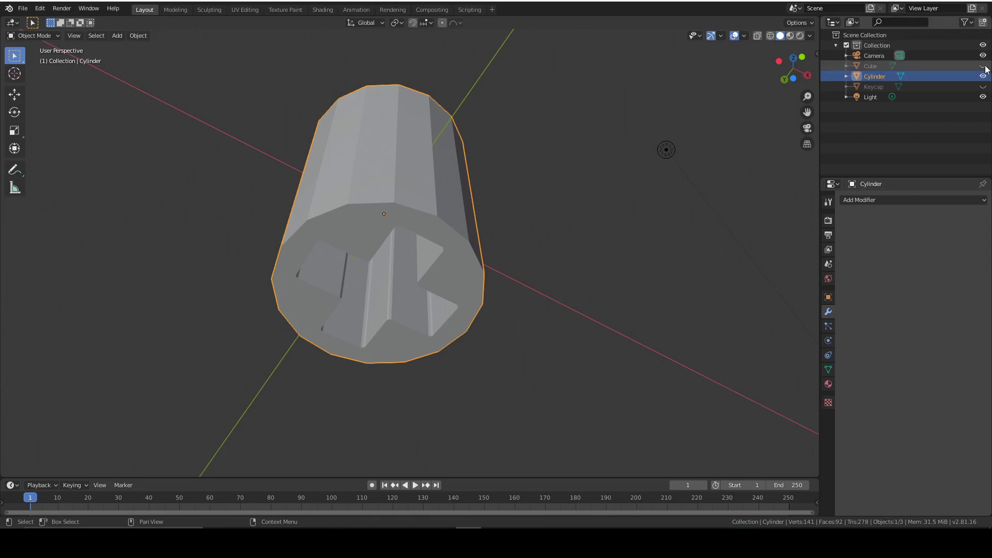
left_click(941, 66)
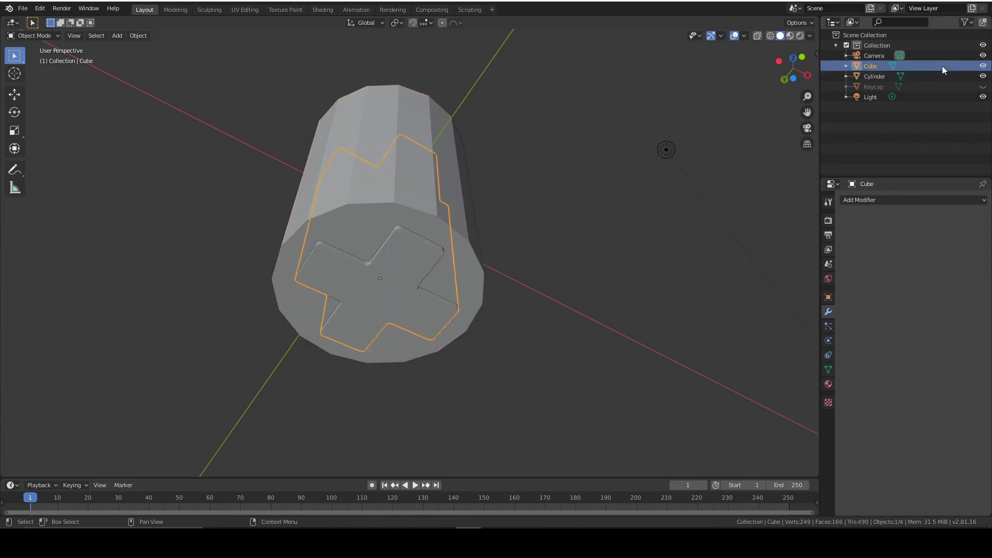
right_click(941, 66)
left_click(914, 67)
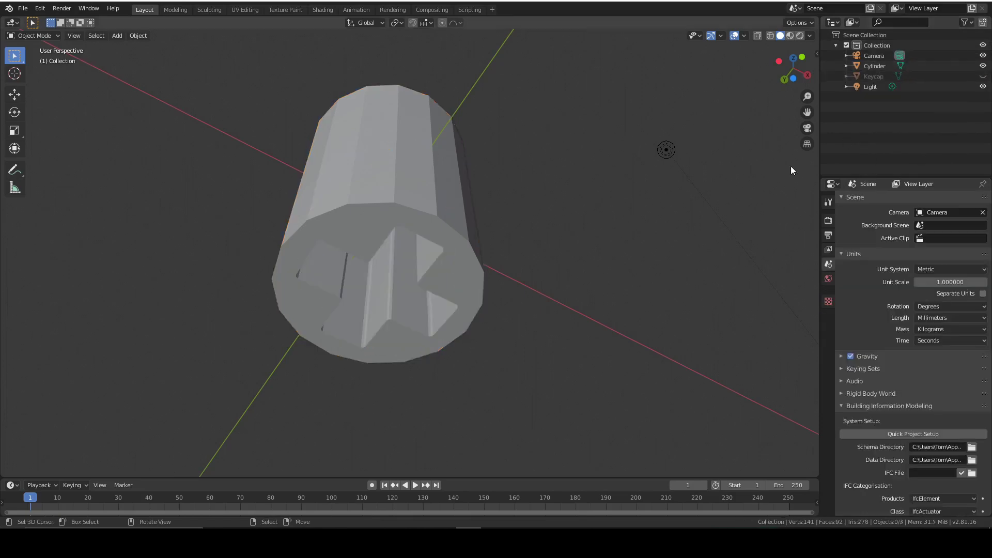
Select the cylinder, unhide the keycap, and turn on X-ray shading in the left orthographic view.
middle_click_drag(785, 158, 480, 237)
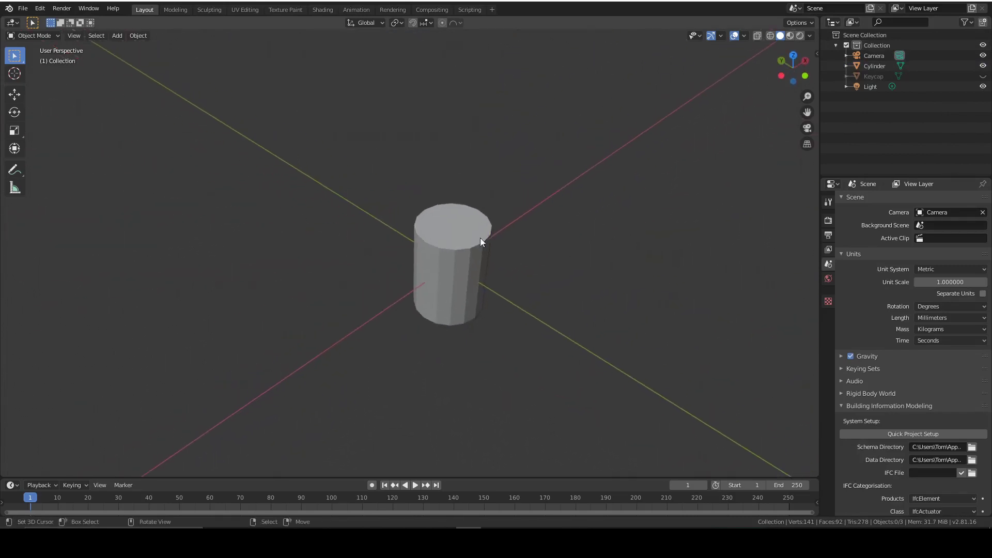
left_click(480, 238)
left_click(982, 78)
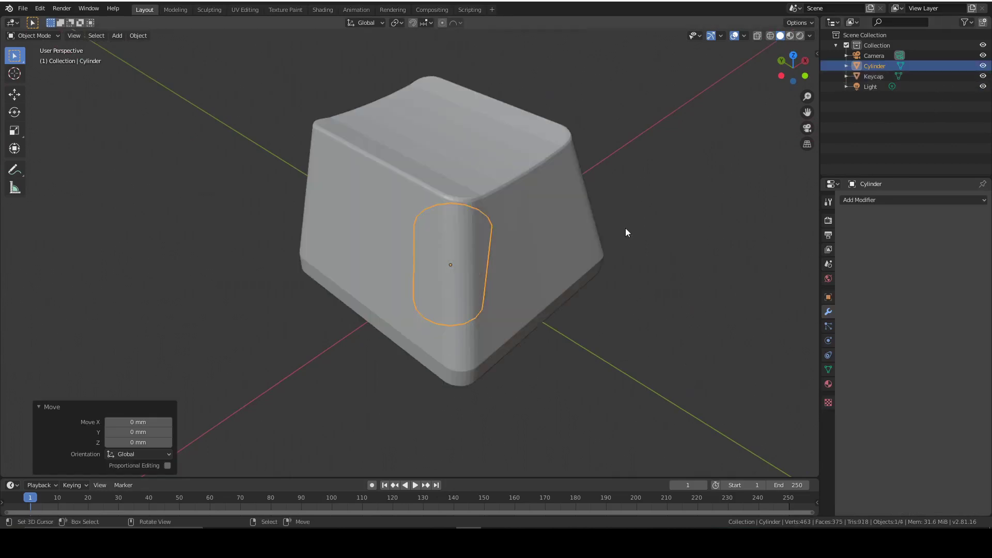
middle_click_drag(627, 230, 614, 147)
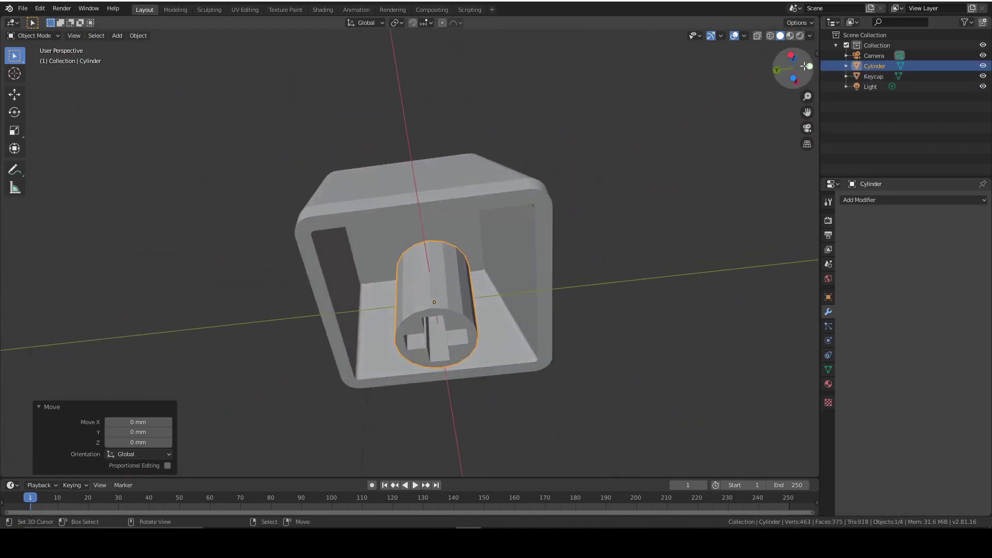
left_click(790, 55)
scroll(572, 228, "up", 4)
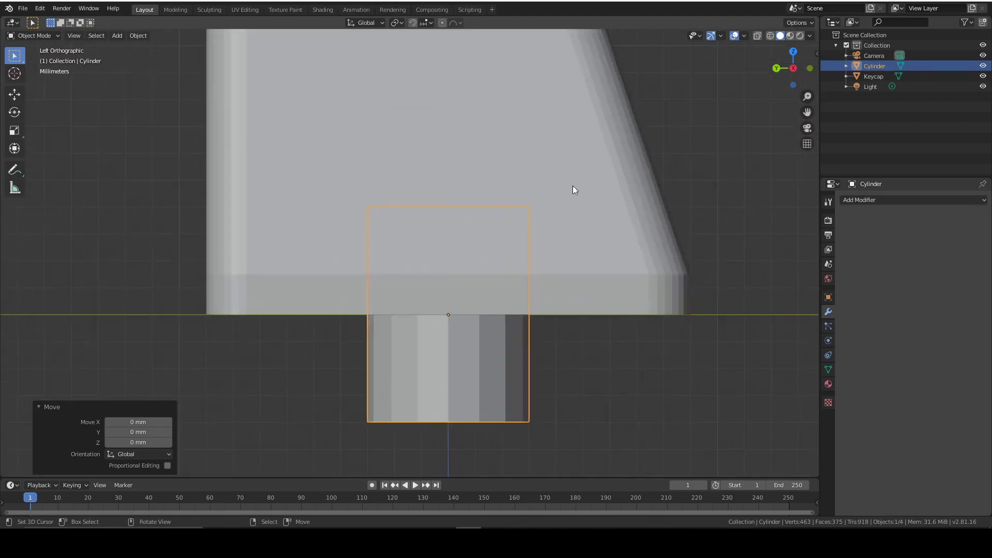
scroll(572, 185, "up", 3, "shift")
left_click(757, 36)
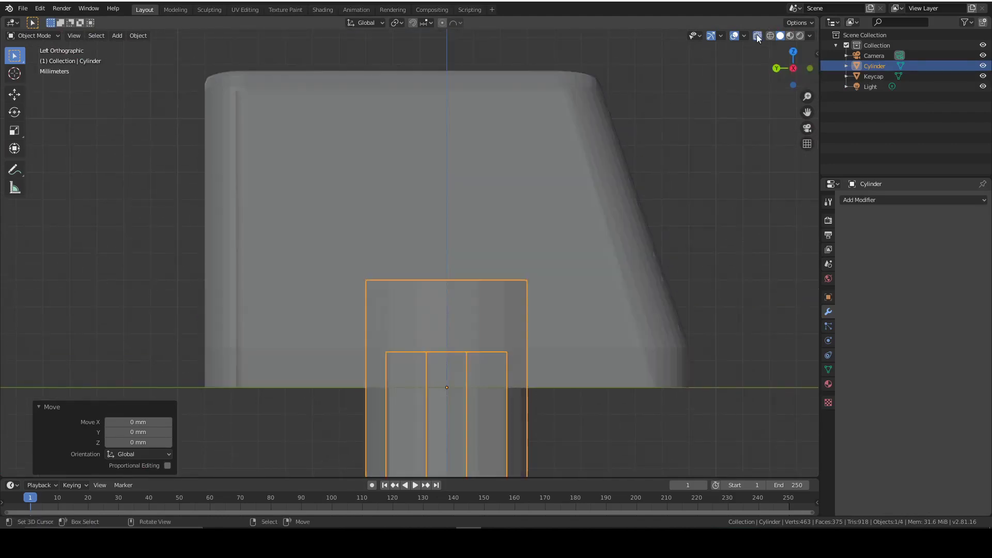
Raise the cylinder about 7.22 mm along Z, and lower it about 2.23 mm so its underside sits slightly above the keycap's bottom edge.
key("g")
key("z")
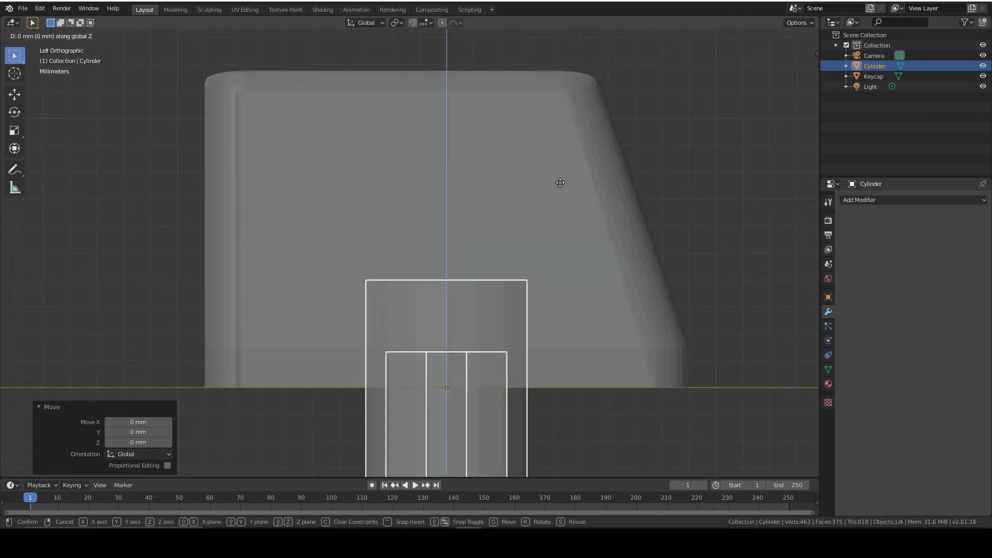
left_click(639, 434)
scroll(542, 327, "down", 4)
key("g")
key("z")
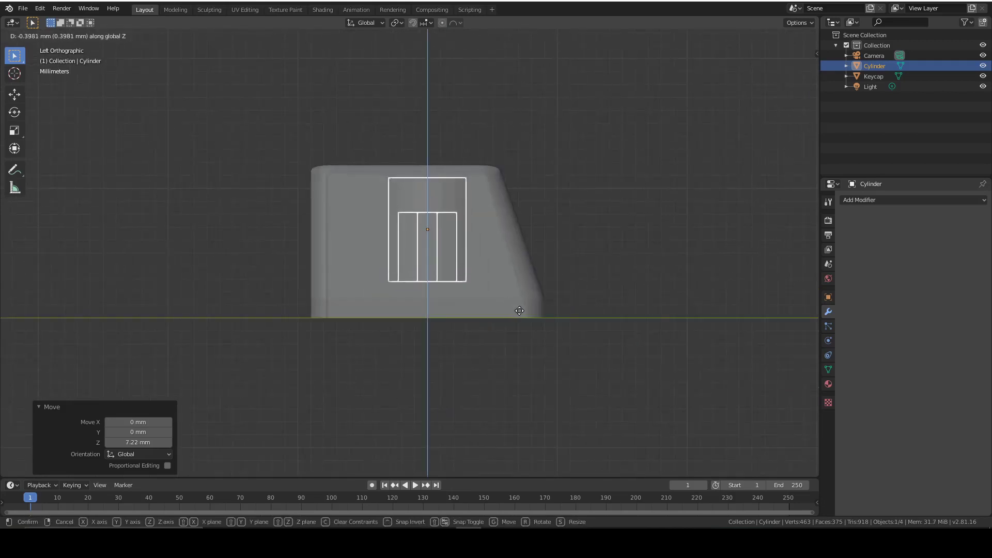
left_click(544, 334)
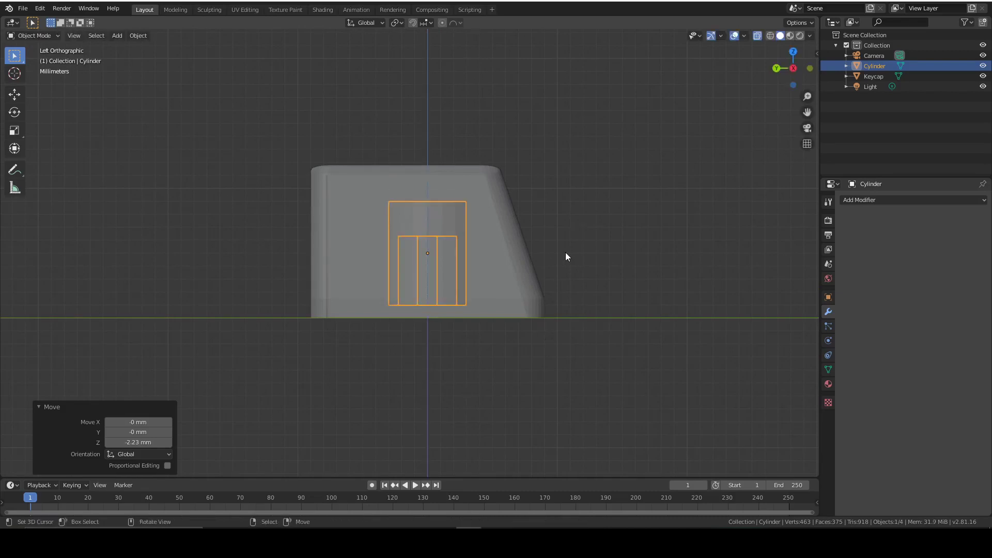
In Edit Mode, extrude the cylinder's top face upward by about 1.96 mm.
middle_click_drag(565, 252, 523, 305)
middle_click_drag(586, 281, 529, 460)
key("Tab")
scroll(562, 288, "down", 3)
scroll(463, 223, "up", 5)
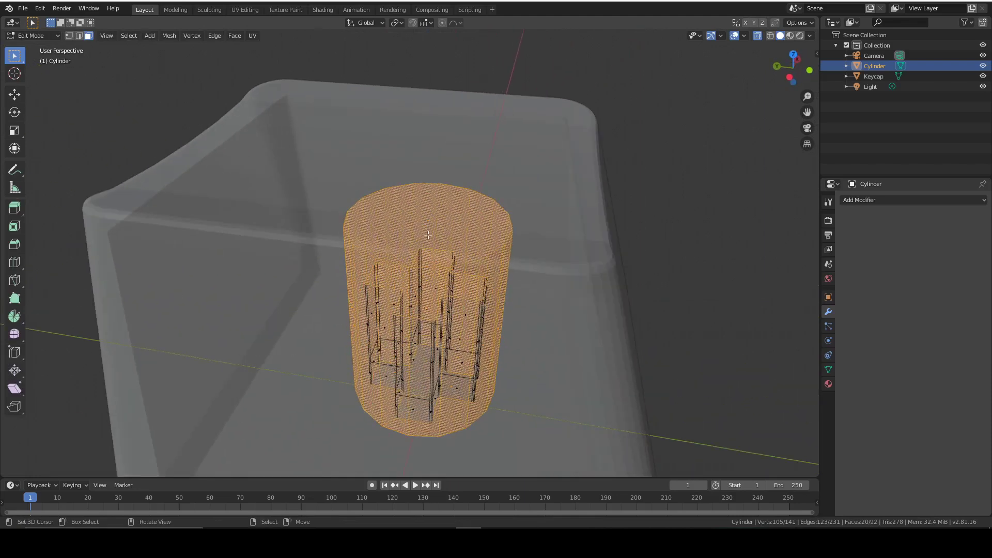
left_click(427, 227)
key("e")
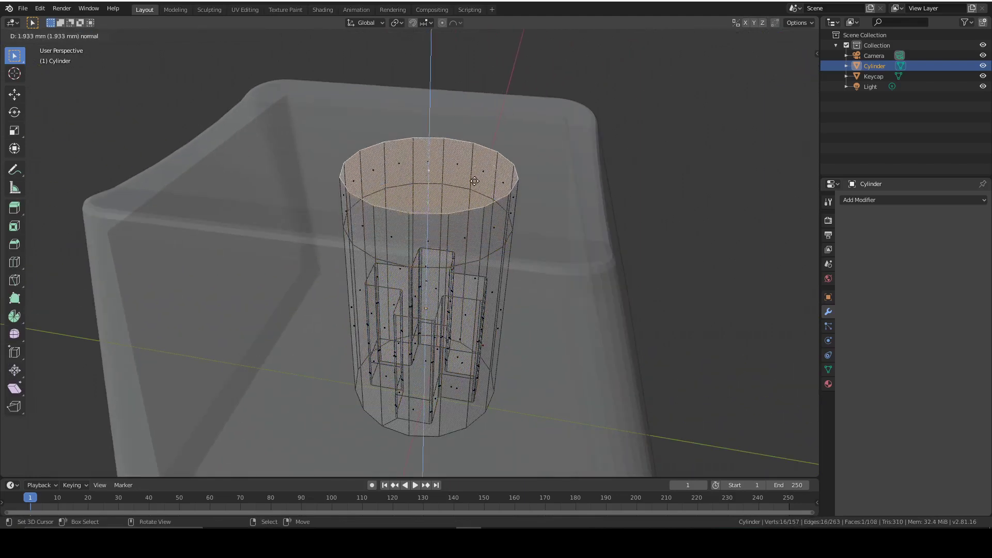
key("Return")
Try extruding the cylinder's top face a further 0.288 mm or so into the keycap's top wall.
left_click(789, 77)
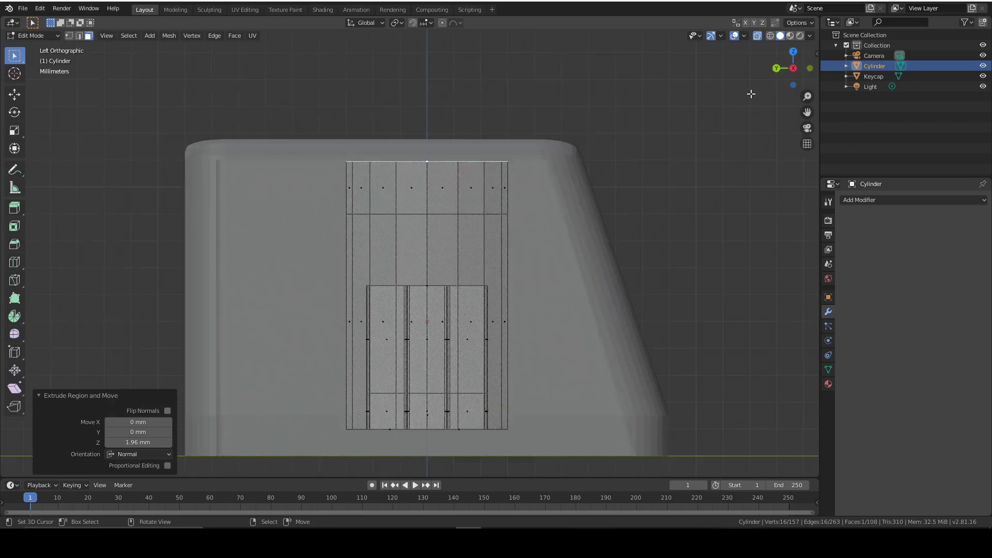
key("e")
left_click(567, 117)
middle_click_drag(570, 117, 602, 130)
scroll(682, 205, "down", 4)
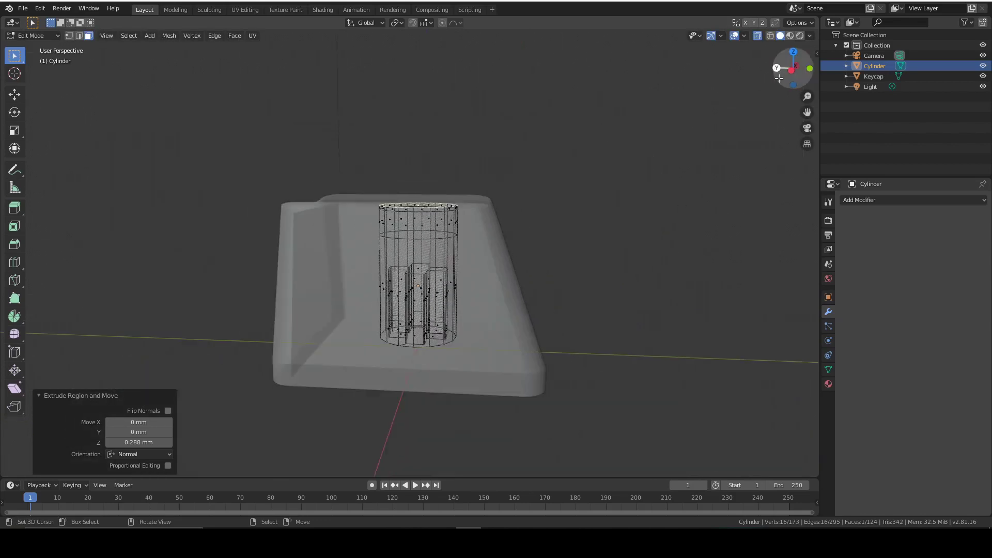
left_click(792, 69)
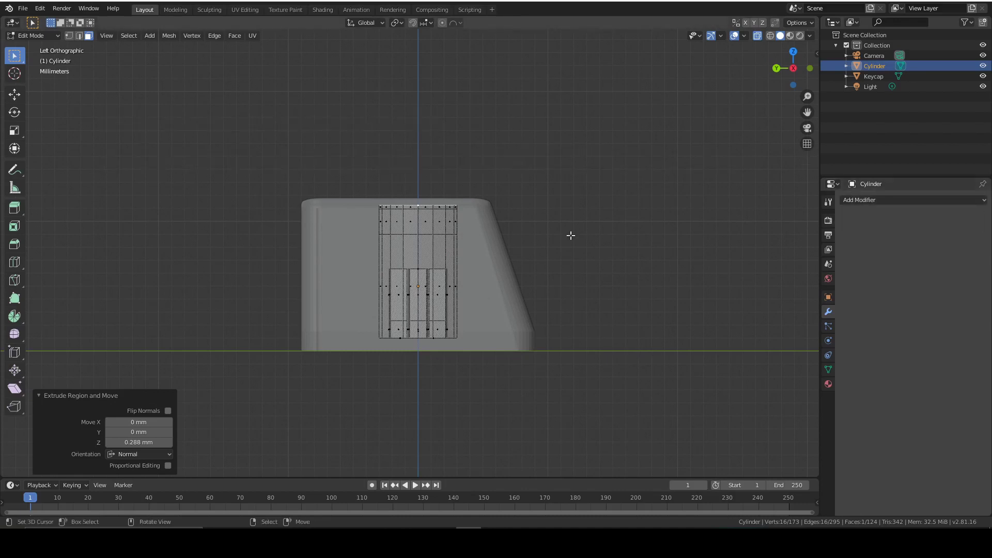
Return to Object Mode and add a Boolean modifier to the keycap with the cylinder as its object.
key("Tab")
left_click(486, 295)
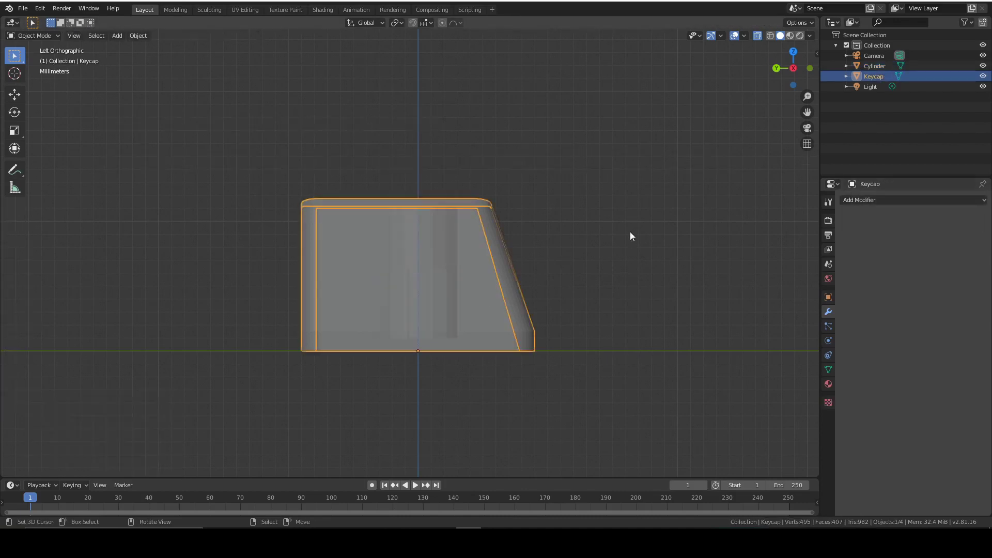
middle_click_drag(630, 236, 511, 302)
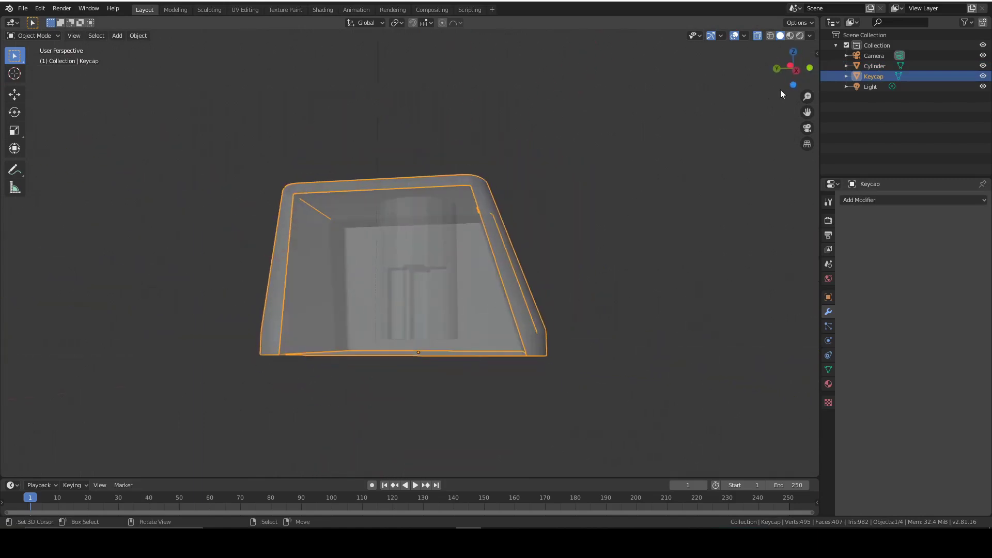
left_click(795, 69)
left_click(891, 200)
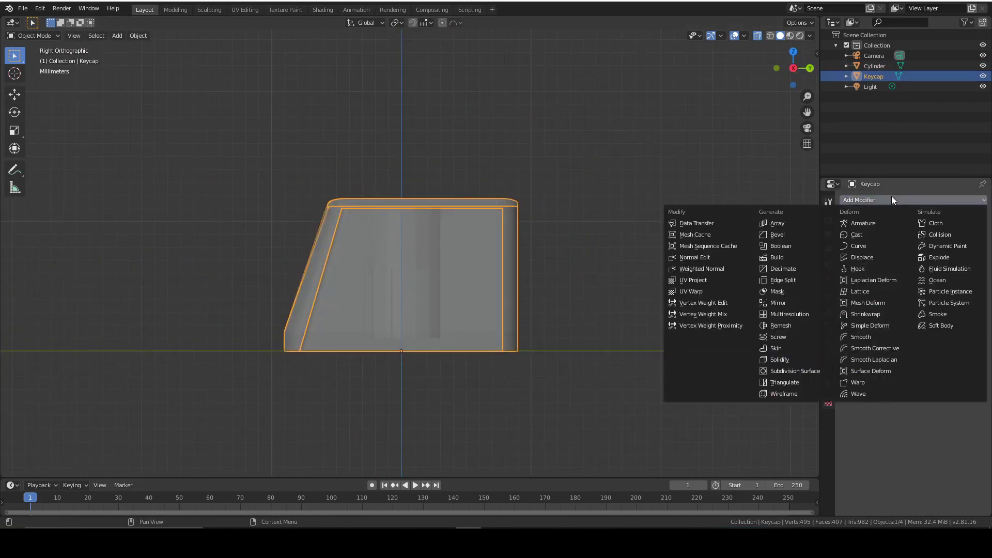
left_click(802, 245)
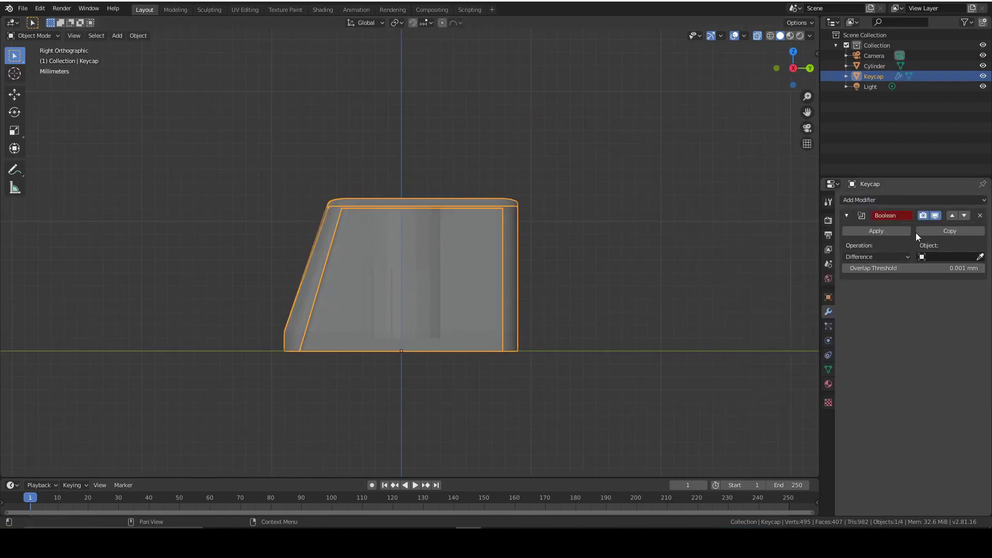
left_click(979, 256)
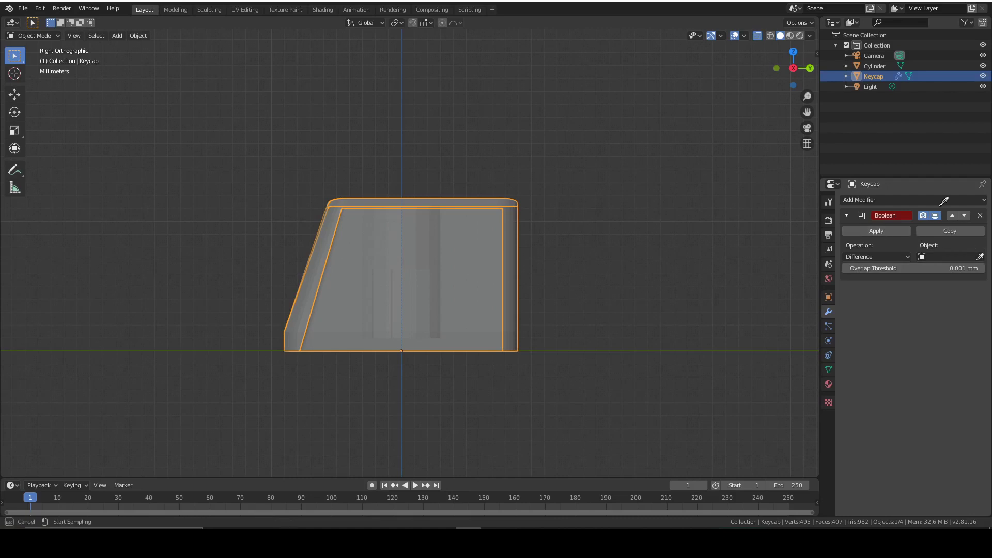
left_click(880, 66)
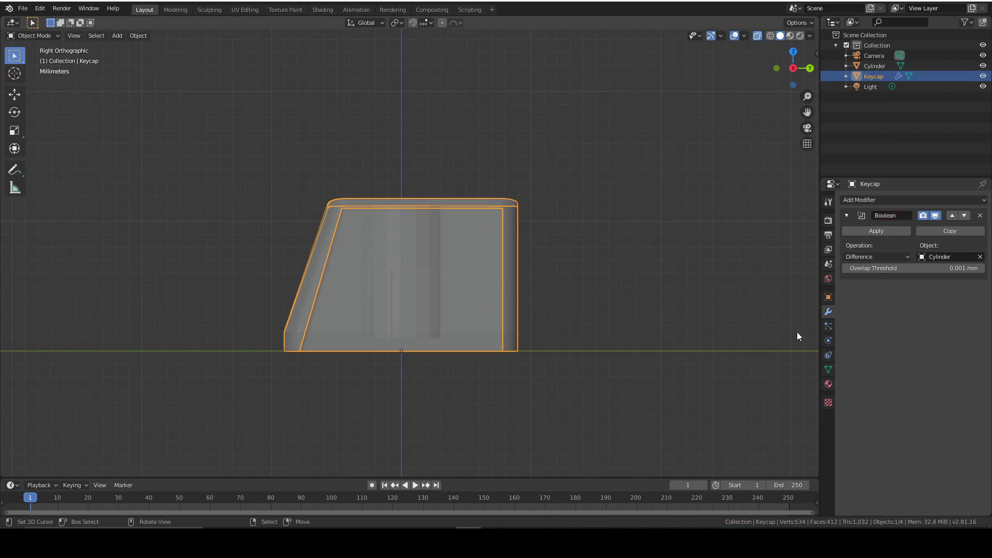
Hide the cylinder, set the keycap's Boolean operation to Union, and apply the modifier.
middle_click_drag(673, 305, 744, 217)
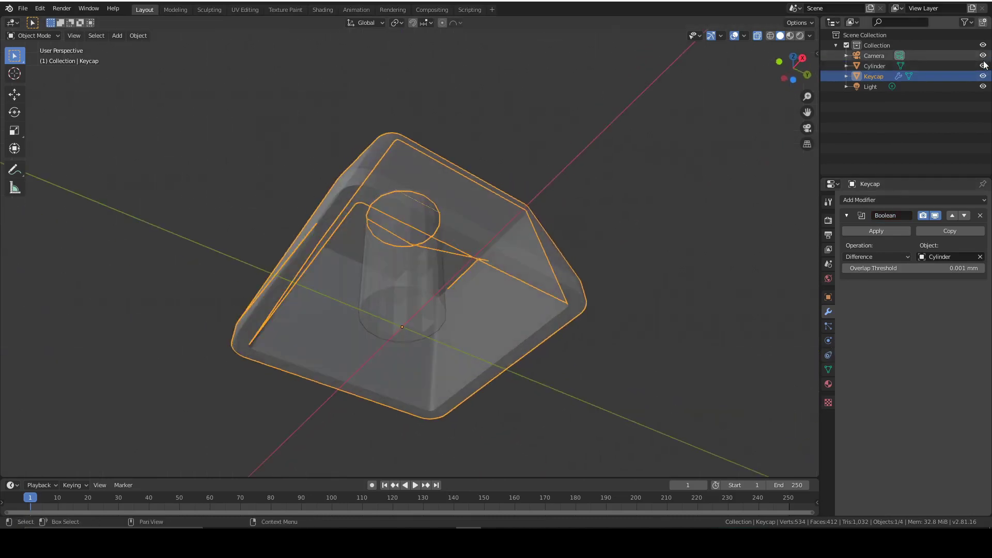
left_click(982, 66)
left_click(877, 257)
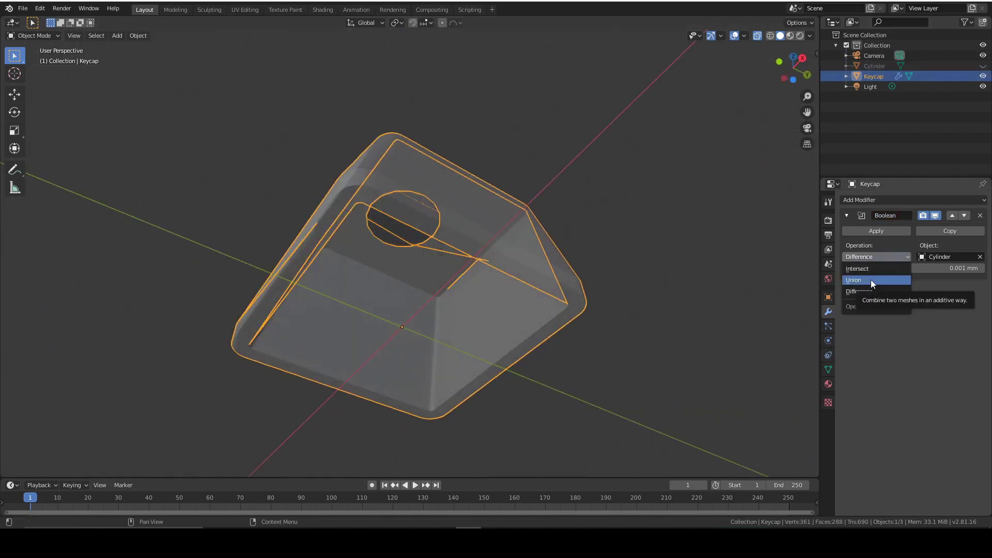
left_click(898, 259)
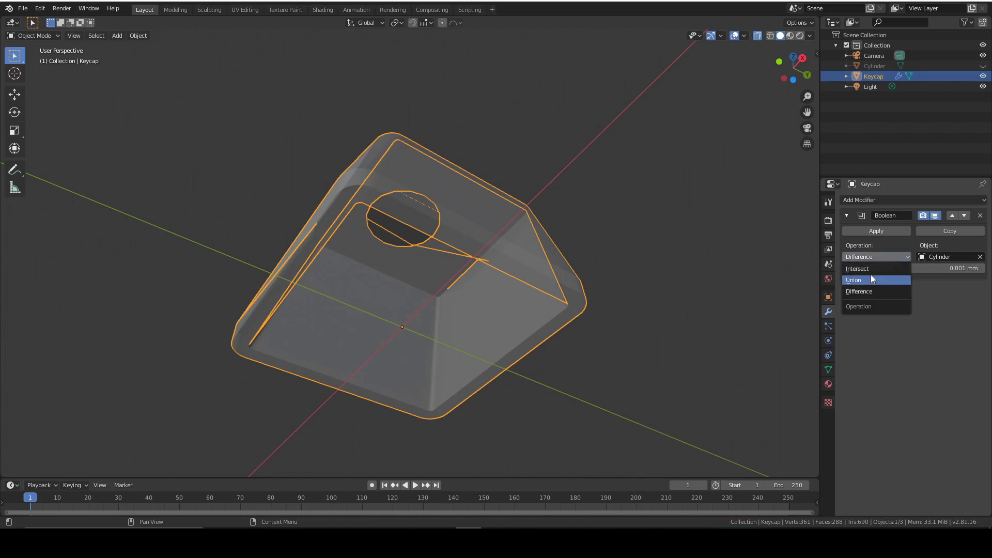
left_click(870, 275)
middle_click_drag(672, 248, 703, 288)
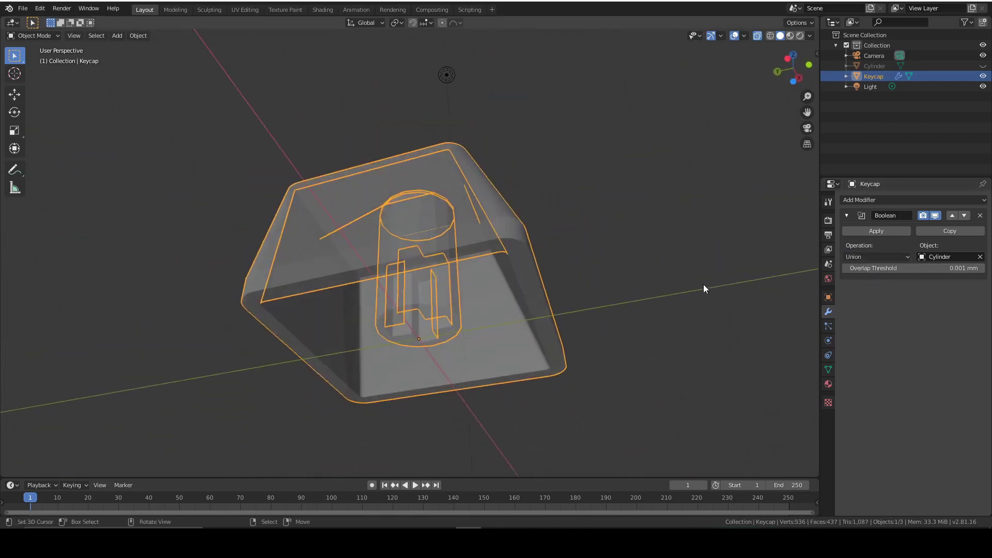
left_click(876, 231)
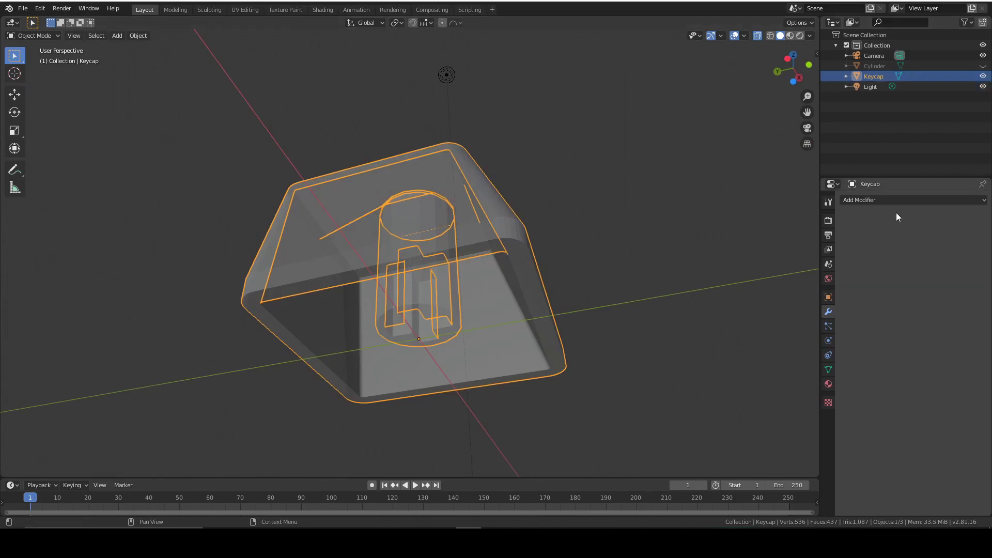
Delete the separate cylinder object and turn off X-ray shading.
left_click(877, 64)
key("x")
key("alt+z")
middle_click_drag(646, 259, 545, 266)
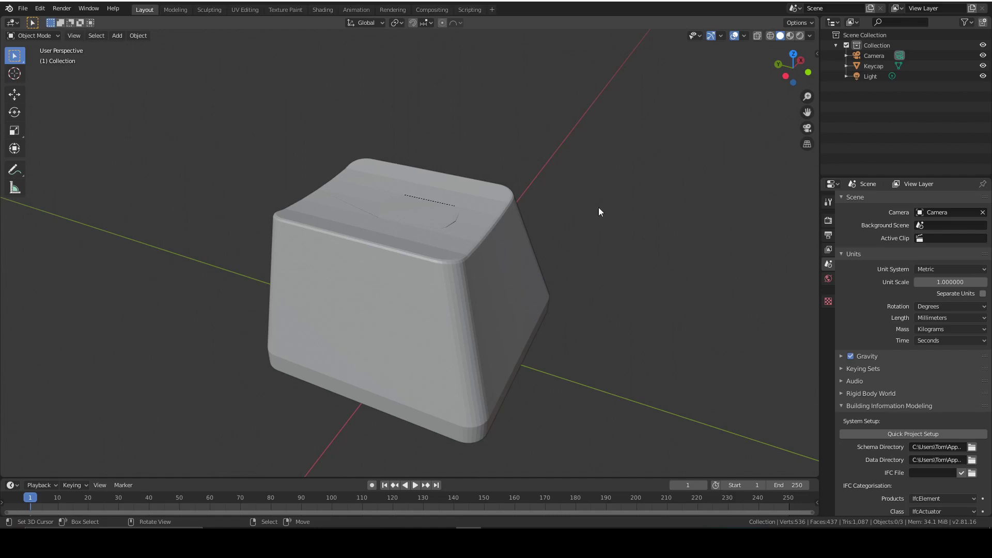
Undo the cylinder's deletion, the keycap's Boolean union and the cylinder's last extrusion.
middle_click_drag(609, 196, 483, 240)
scroll(516, 266, "up", 5)
key("ctrl+shift+z")
key("ctrl+shift+z")
key("ctrl+shift+z")
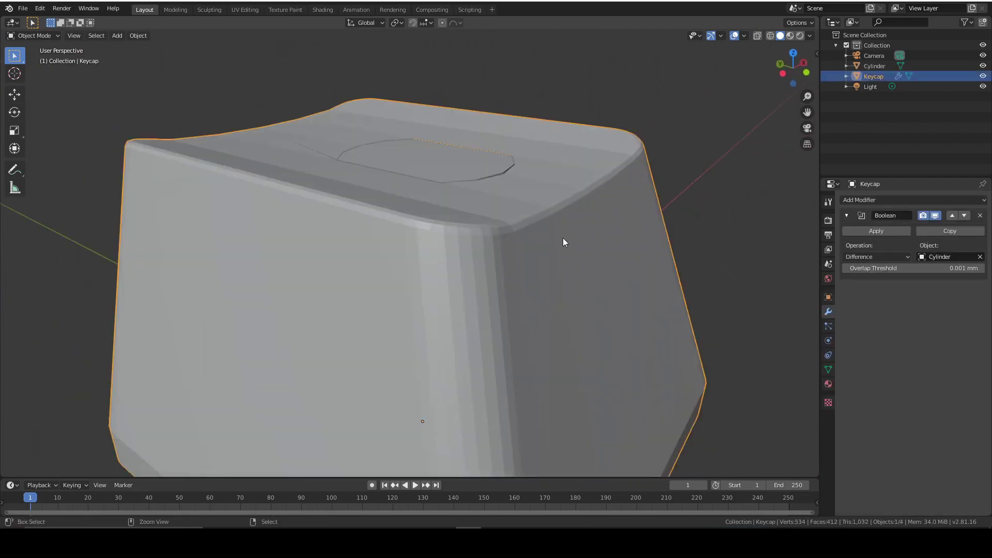
key("ctrl+shift+z")
key("ctrl+shift+z")
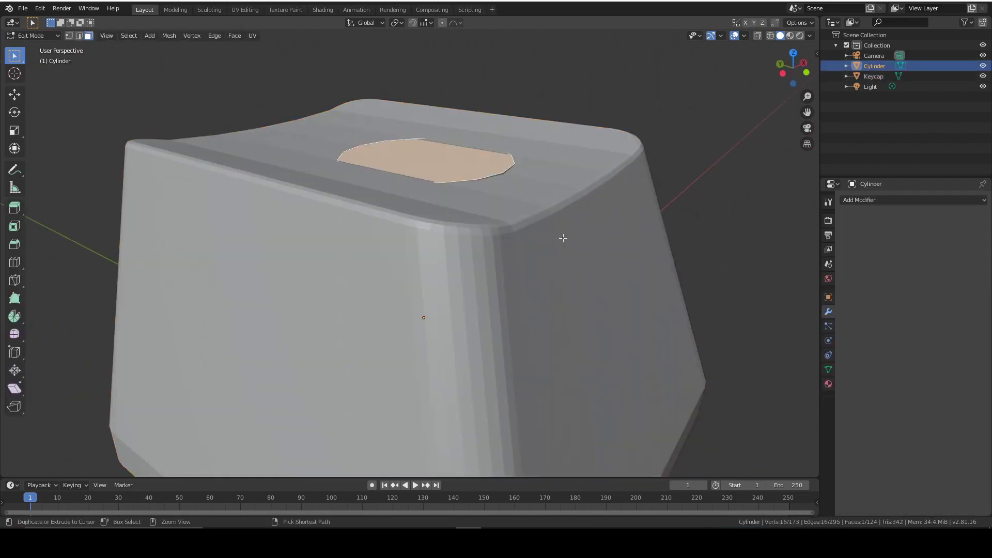
key("ctrl+shift+z")
With X-ray on in the side view, redo the short extrusion of the cylinder's top face, ending it below the keycap's concave upper surface.
key("ctrl+KP_3")
key("alt+z")
scroll(498, 129, "up", 3)
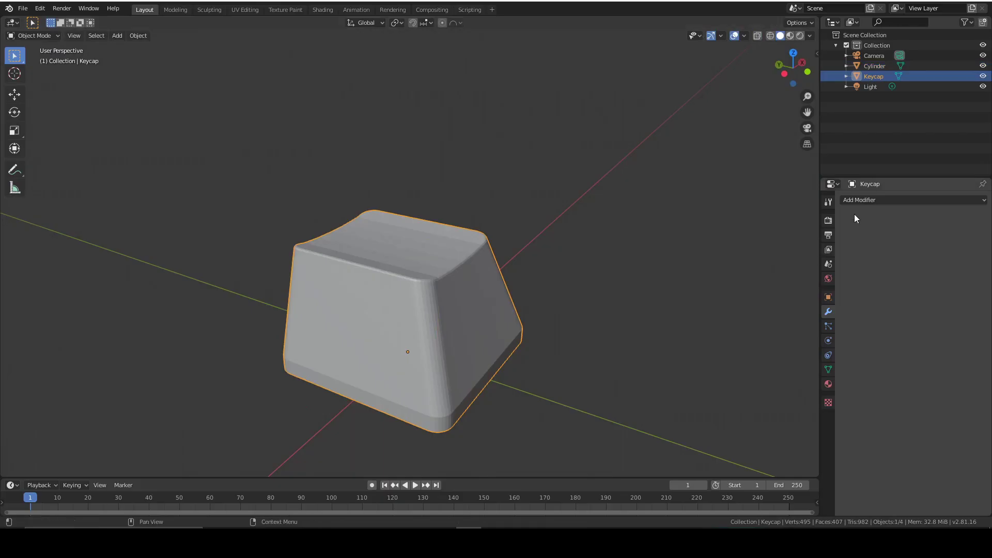
Add a Boolean modifier to the keycap set to Union with the Cylinder object, and apply it.
left_click(869, 200)
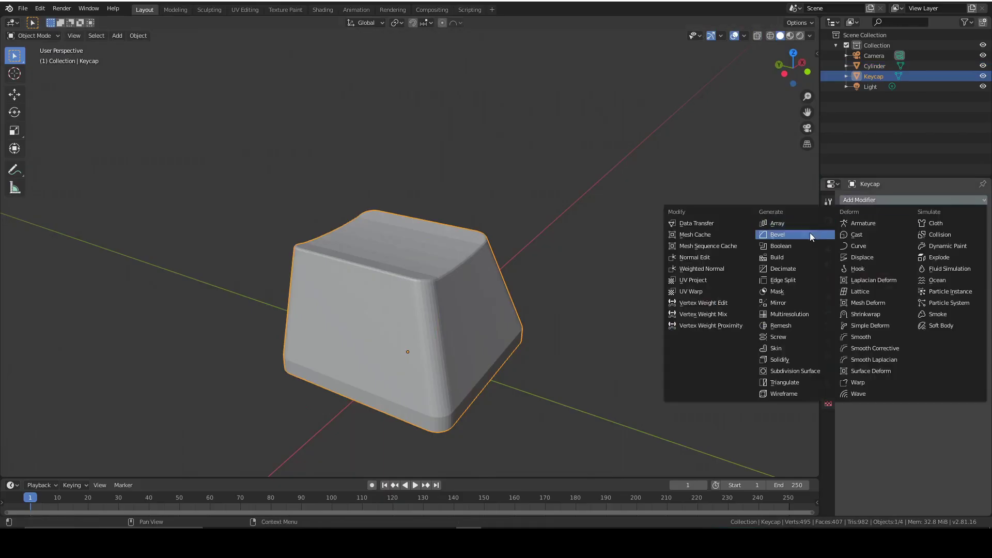
left_click(788, 245)
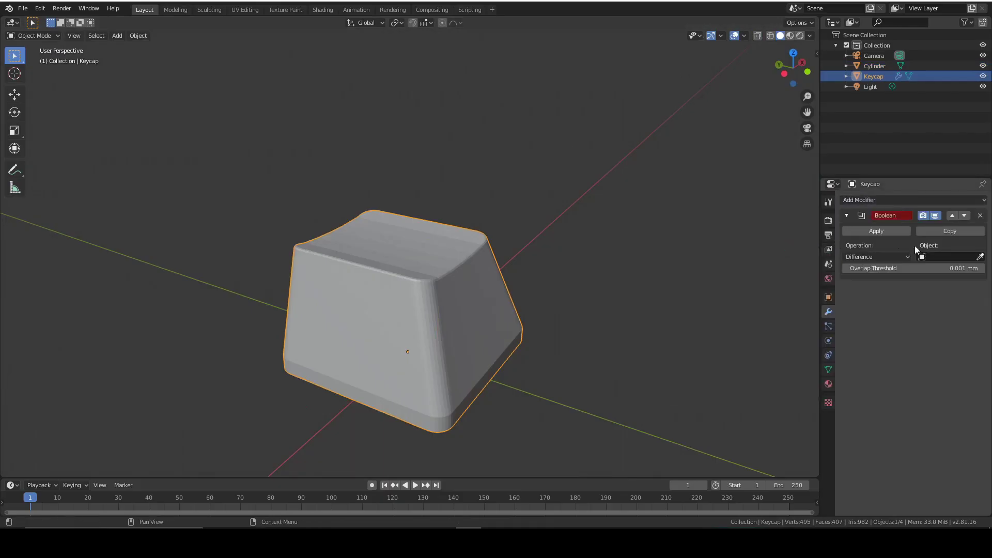
scroll(903, 256, "up", 1, "ctrl")
left_click(979, 256)
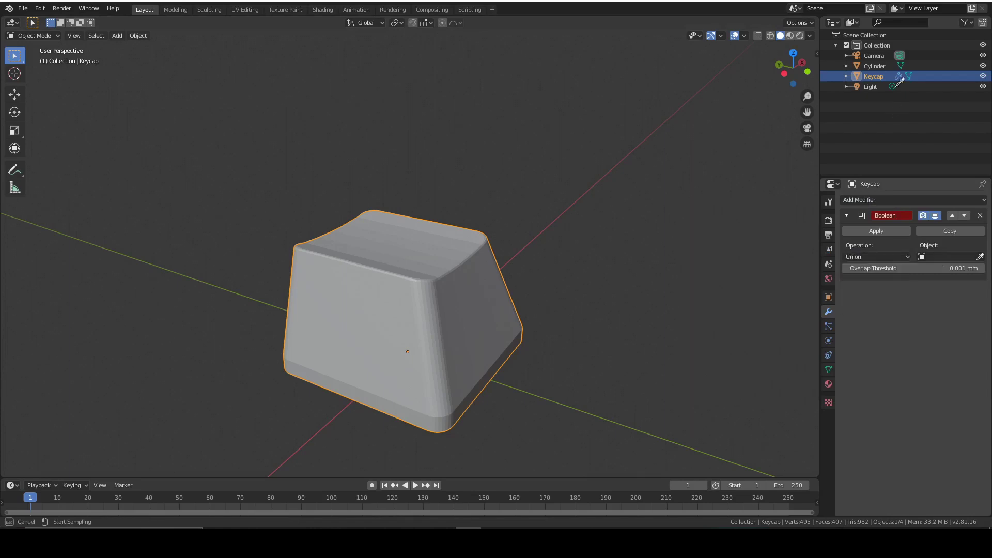
left_click(875, 67)
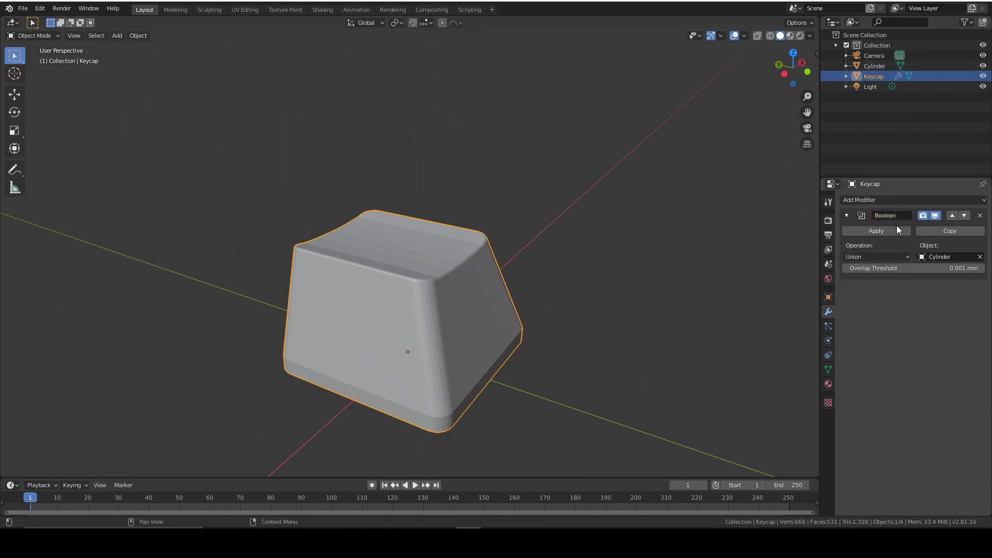
left_click(896, 230)
Delete the separate cylinder object from the scene.
left_click(876, 69)
right_click(876, 69)
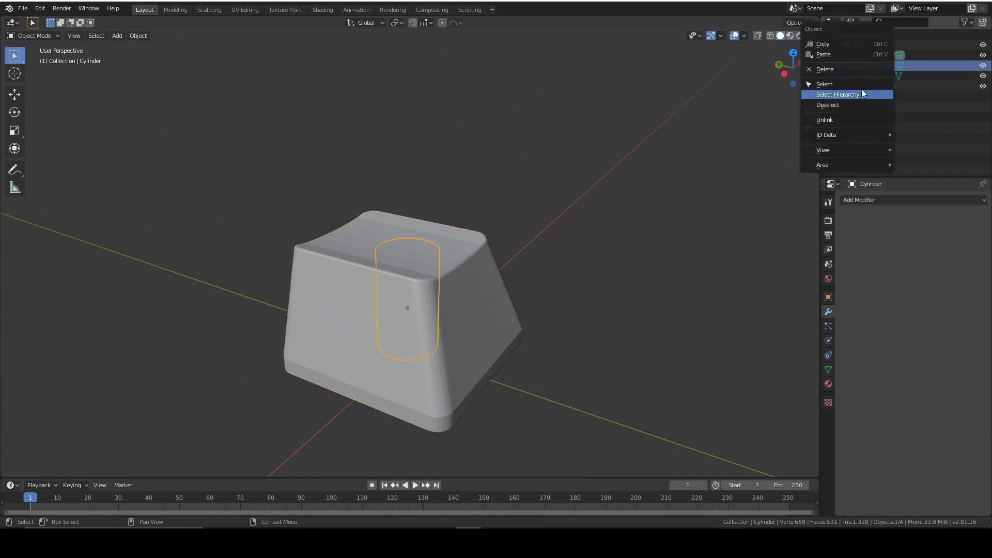
left_click(860, 91)
middle_click_drag(765, 104, 530, 149)
scroll(495, 154, "down", 3)
scroll(535, 181, "up", 3)
middle_click_drag(541, 222, 321, 129, "shift")
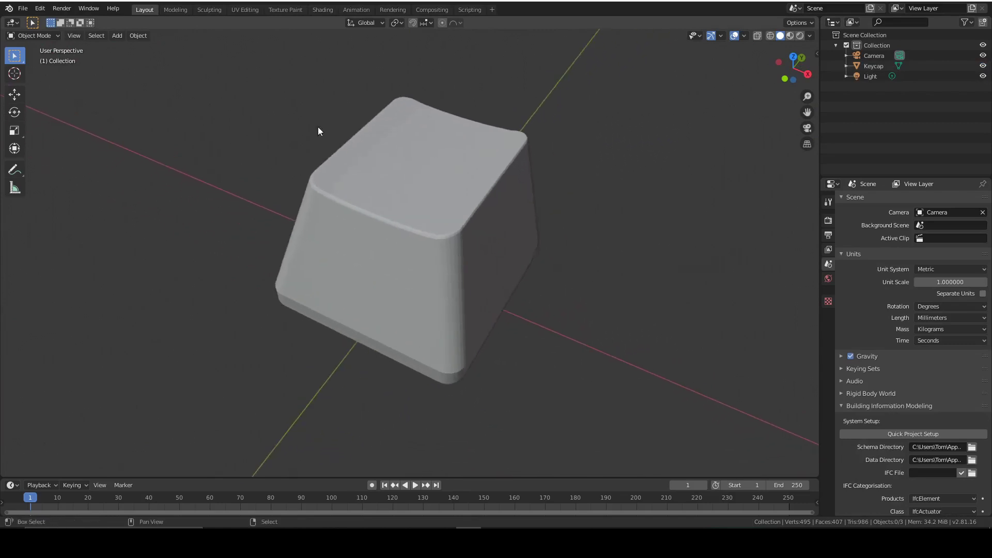
Shade the keycap smooth and inspect the shading on its underside and stem.
left_click(478, 242)
left_click(138, 35)
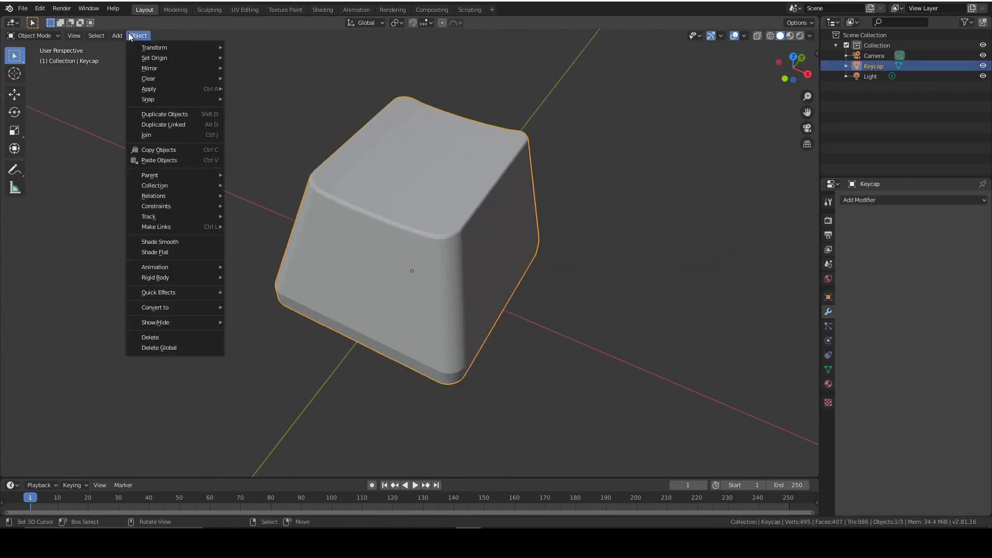
left_click(156, 242)
middle_click_drag(480, 268, 529, 316)
scroll(444, 237, "up", 2)
scroll(444, 238, "up", 2)
middle_click_drag(444, 238, 497, 200)
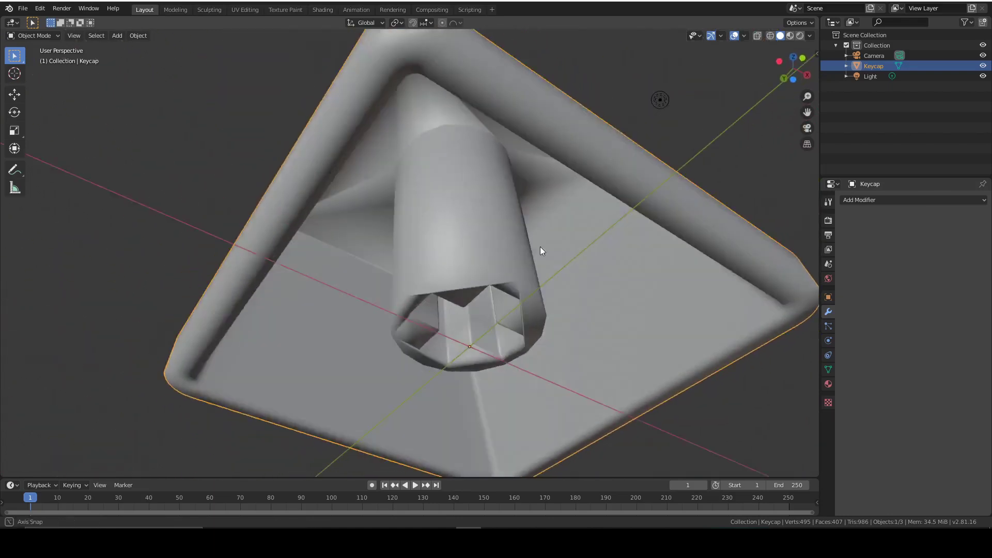
middle_click_drag(540, 247, 487, 204)
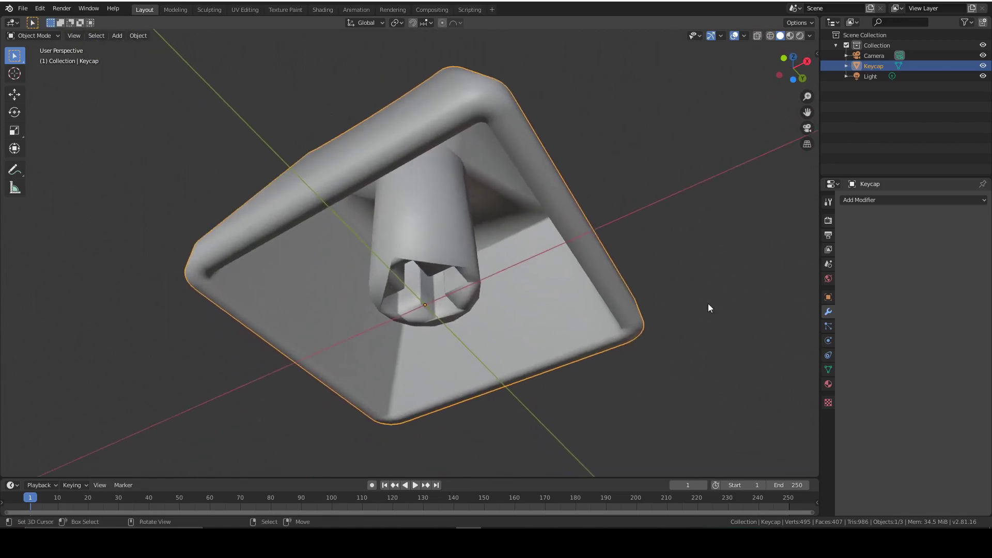
Add an Edge Split modifier with a 30° split angle to the keycap and apply it.
left_click(860, 201)
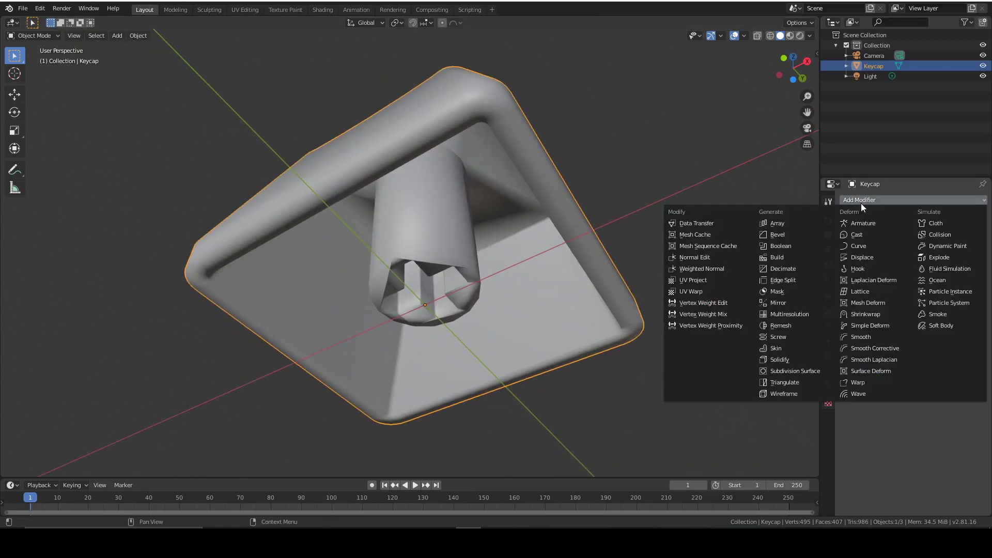
left_click(792, 279)
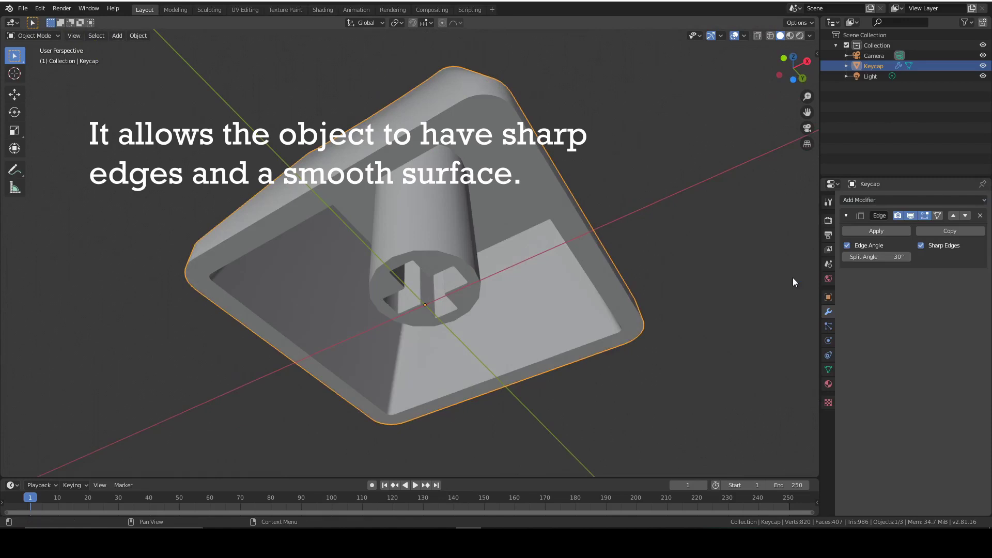
middle_click_drag(689, 159, 485, 114)
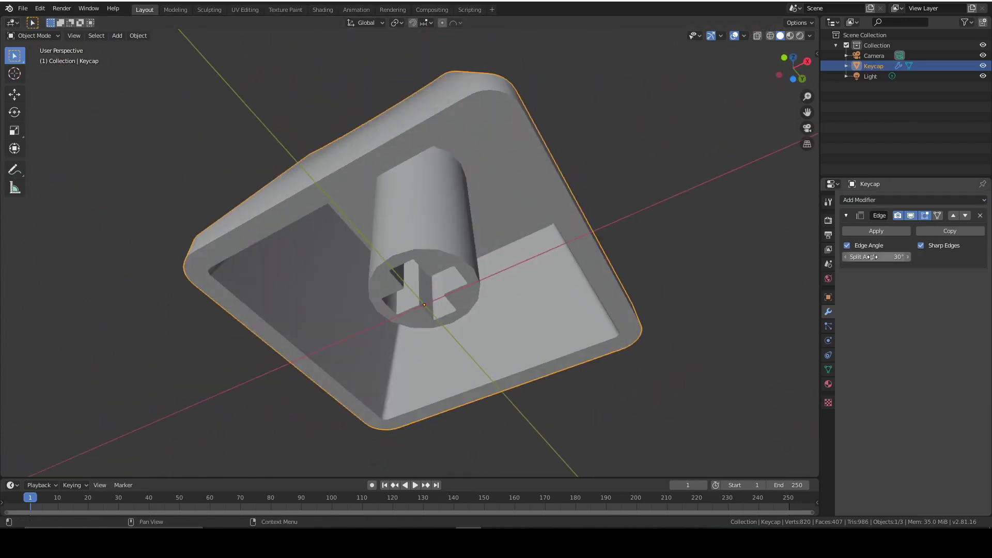
left_click_drag(871, 257, 873, 256)
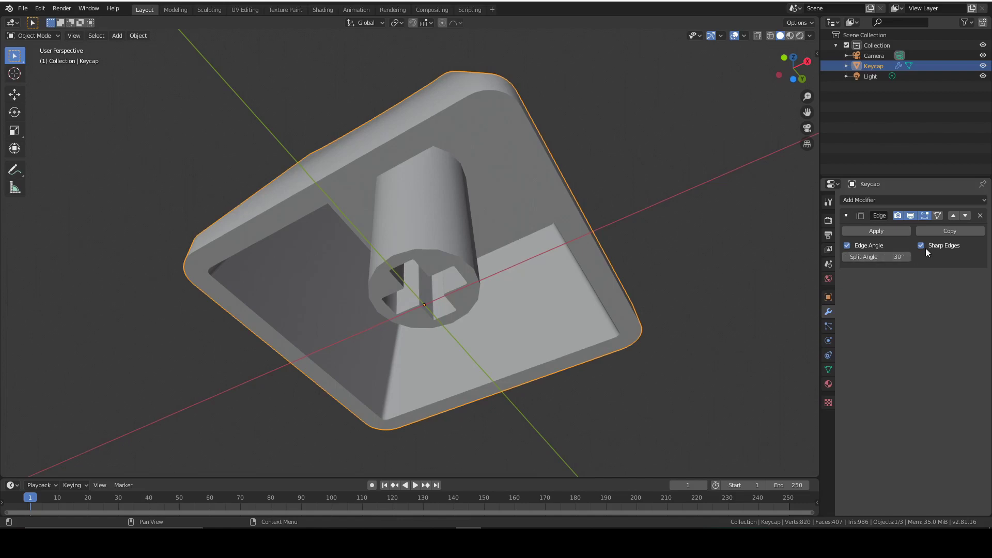
left_click(864, 228)
middle_click_drag(566, 283, 405, 251)
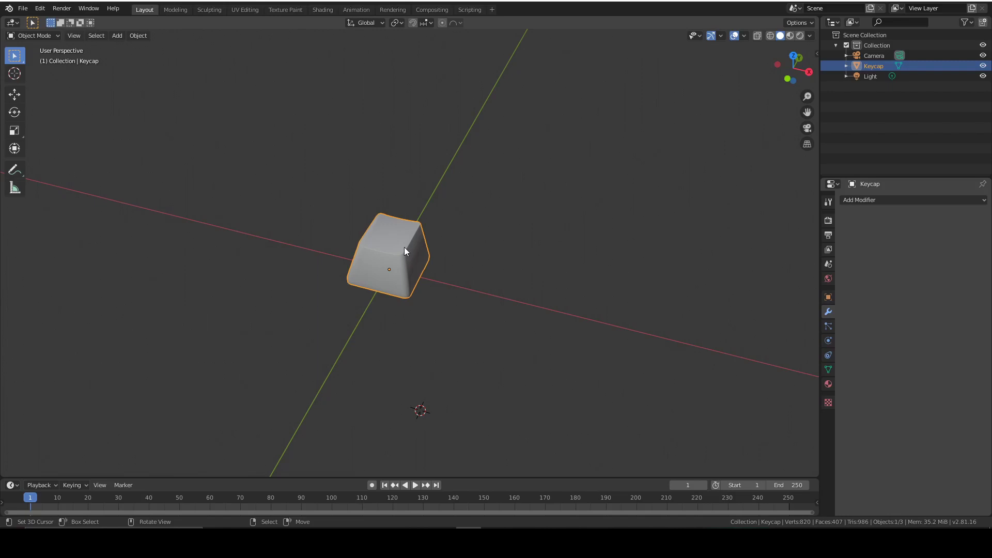
Add an Array modifier to the keycap with a fixed count of 14 and view the row from the top.
left_click(878, 199)
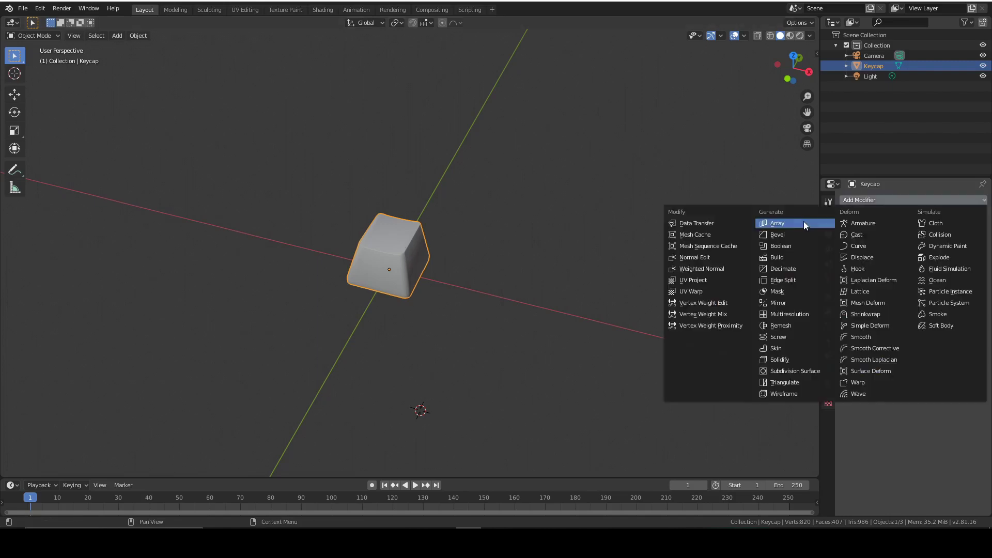
key("Escape")
left_click(896, 200)
left_click(813, 222)
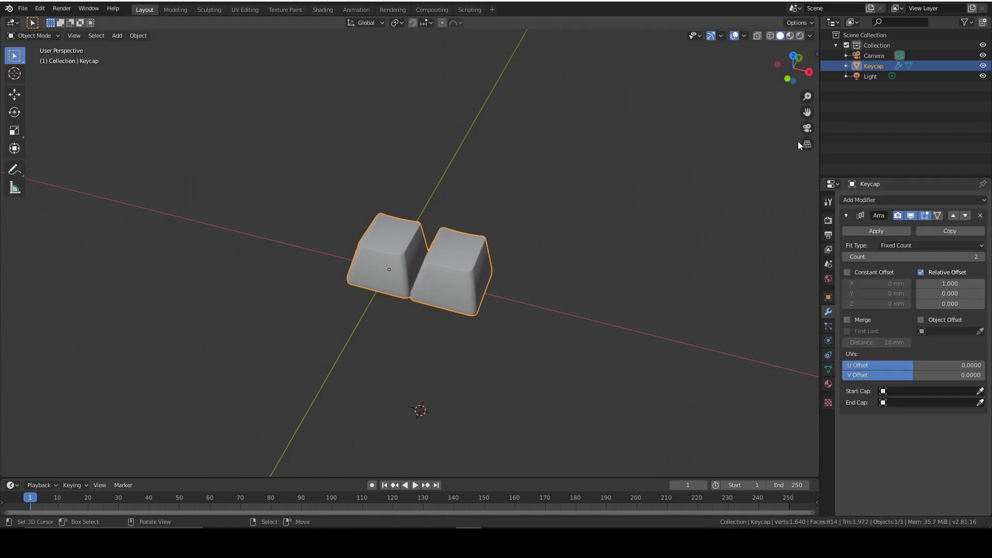
left_click(794, 55)
middle_click_drag(550, 249, 562, 218, "shift")
left_click(938, 256)
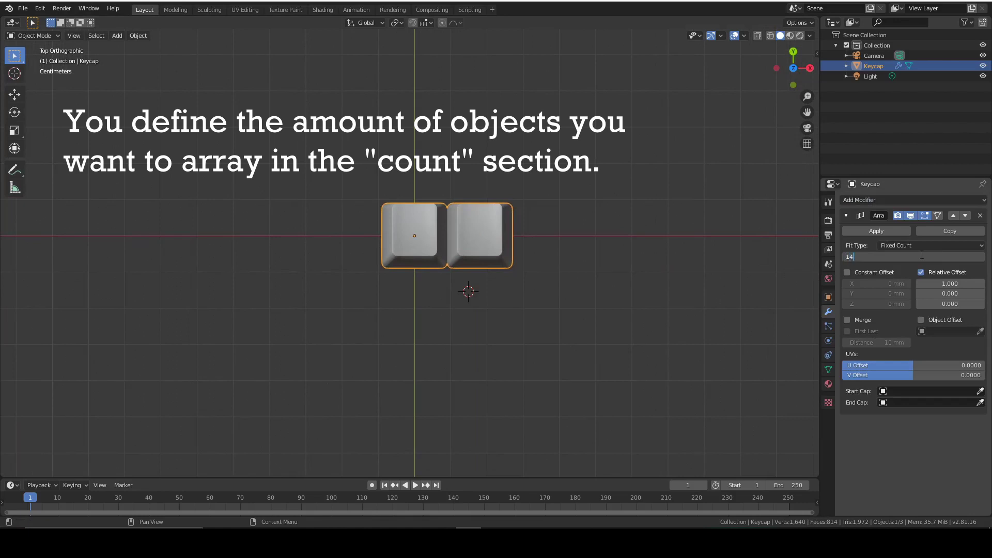
key("Return")
scroll(557, 263, "down", 10)
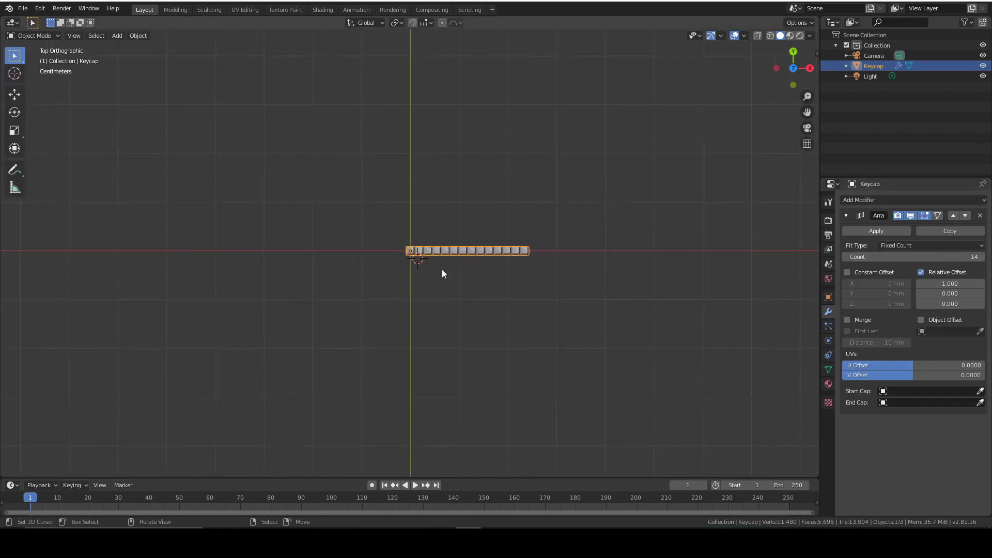
Set the array's relative X offset to 1.1 to open a gap between the keycaps.
scroll(442, 269, "up", 12)
middle_click_drag(532, 248, 381, 276, "shift")
scroll(432, 244, "up", 5)
scroll(431, 245, "up", 2)
scroll(460, 233, "down", 4)
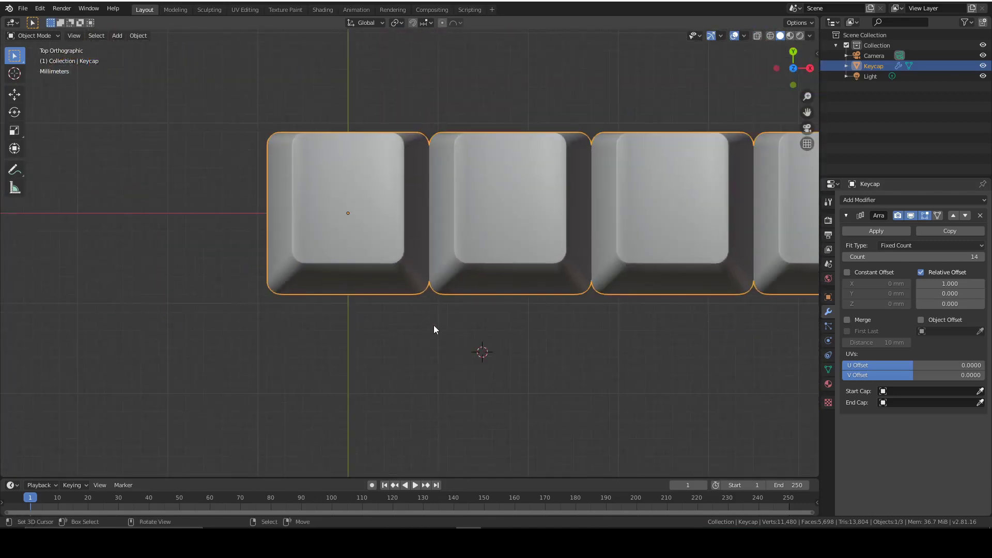
key("shift+a")
key("Escape")
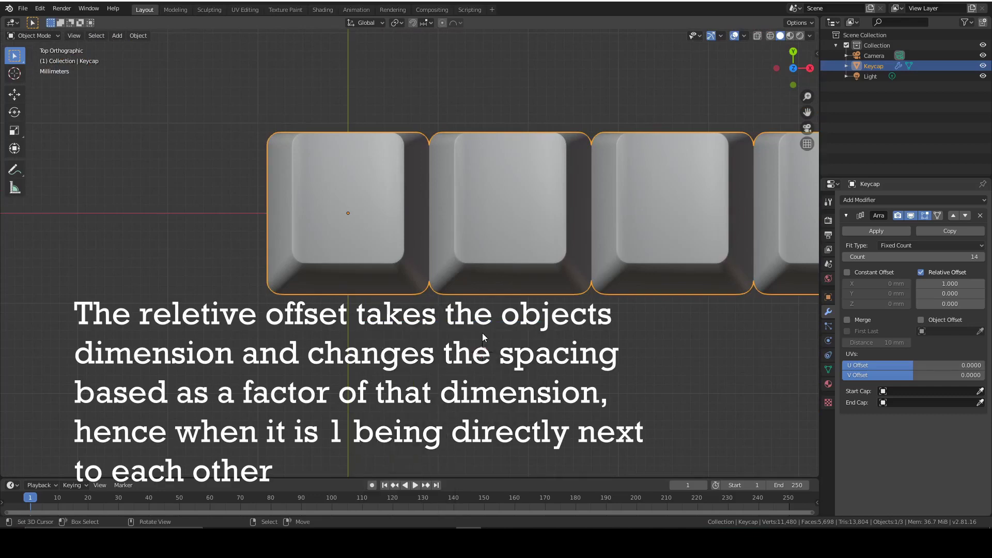
left_click(981, 284)
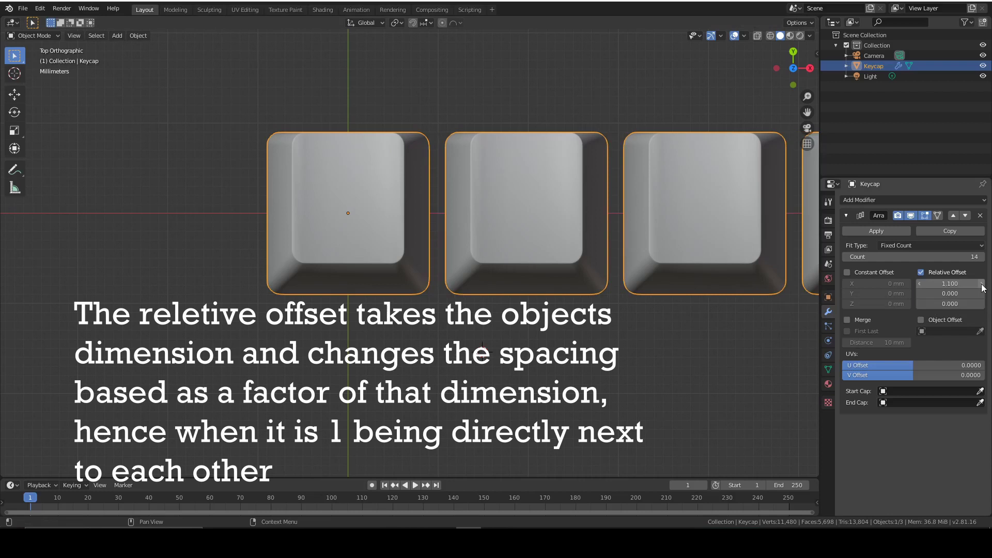
scroll(525, 249, "down", 6)
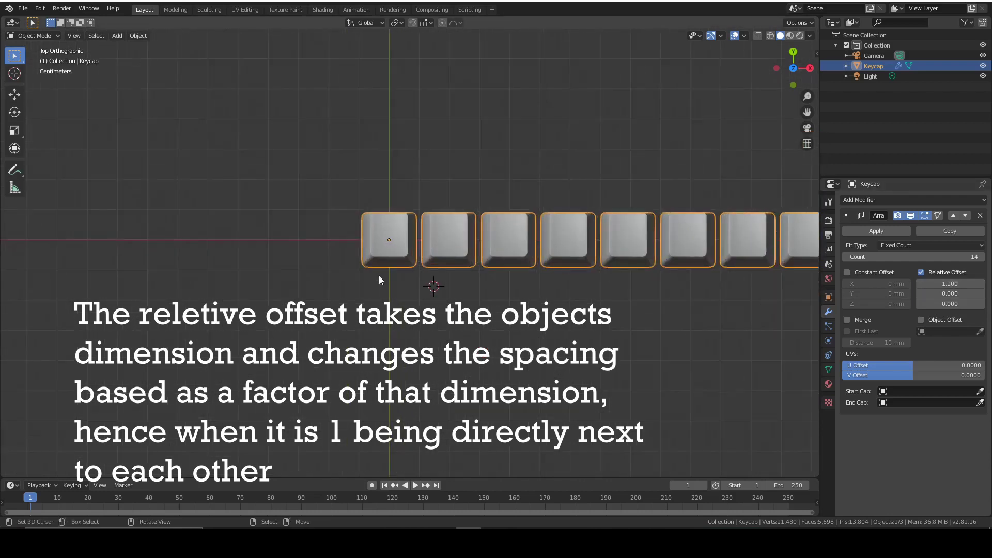
scroll(408, 266, "up", 8)
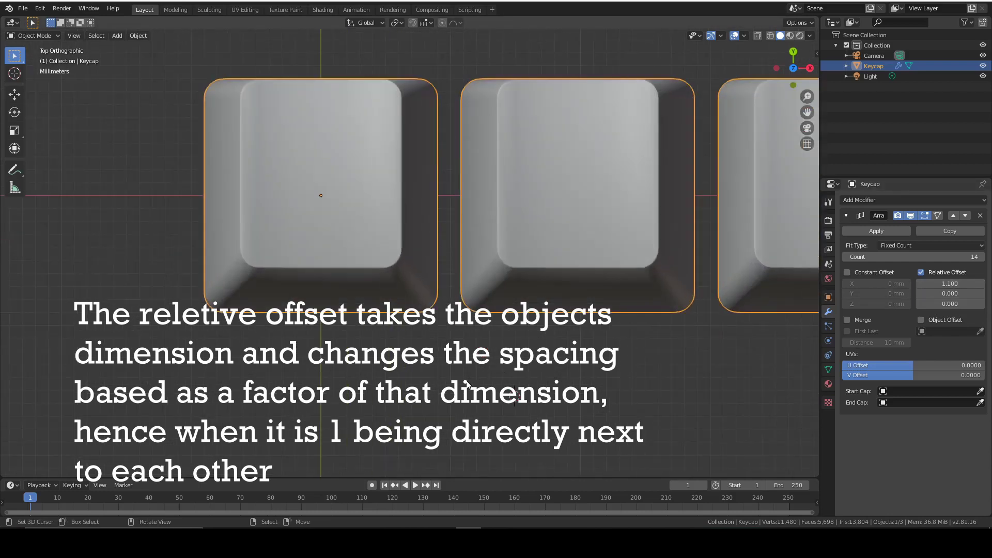
Add a plane about 1 mm square to use as a spacing gauge for the keycaps.
key("shift+a")
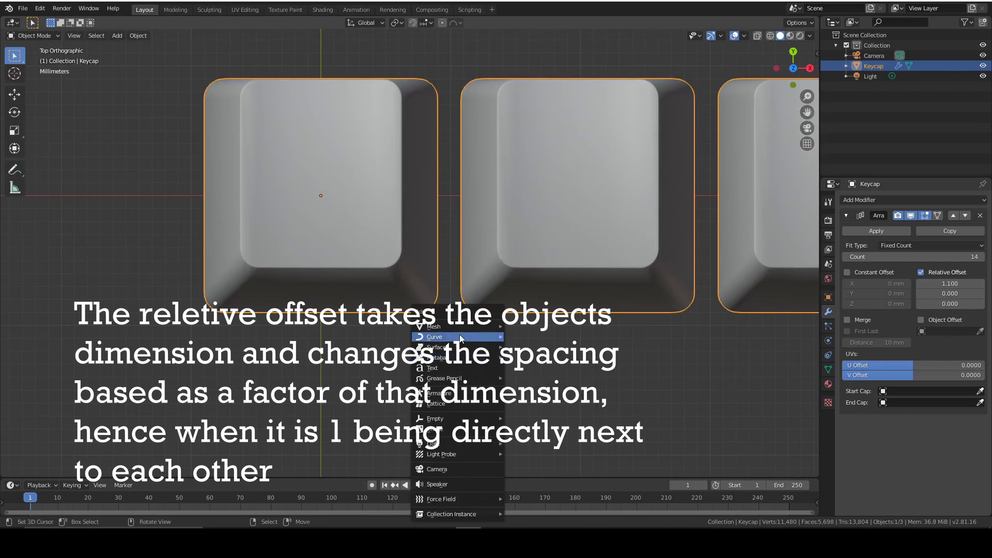
mouse_move(465, 336)
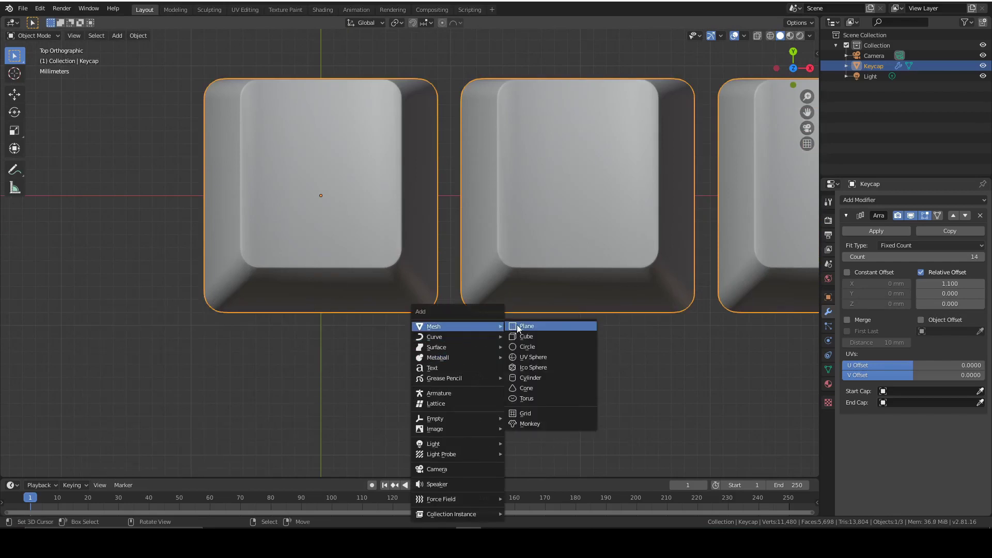
left_click(508, 329)
scroll(494, 342, "down", 3)
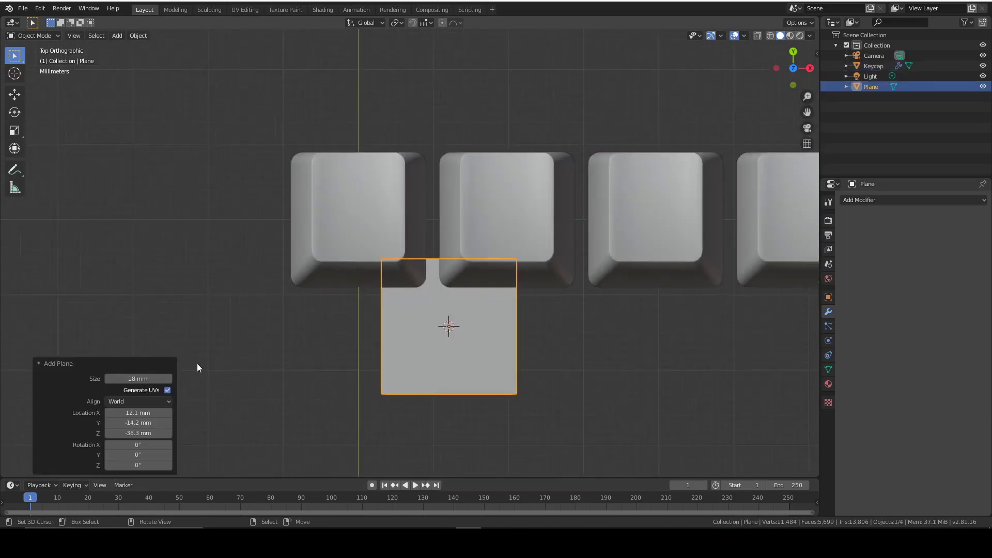
left_click(142, 380)
key("Return")
Move the plane about 11.6 mm along Y and along negative X into the first keycap gap, flush with the first keycap's edge.
key("g")
key("y")
left_click(270, 284)
key("g")
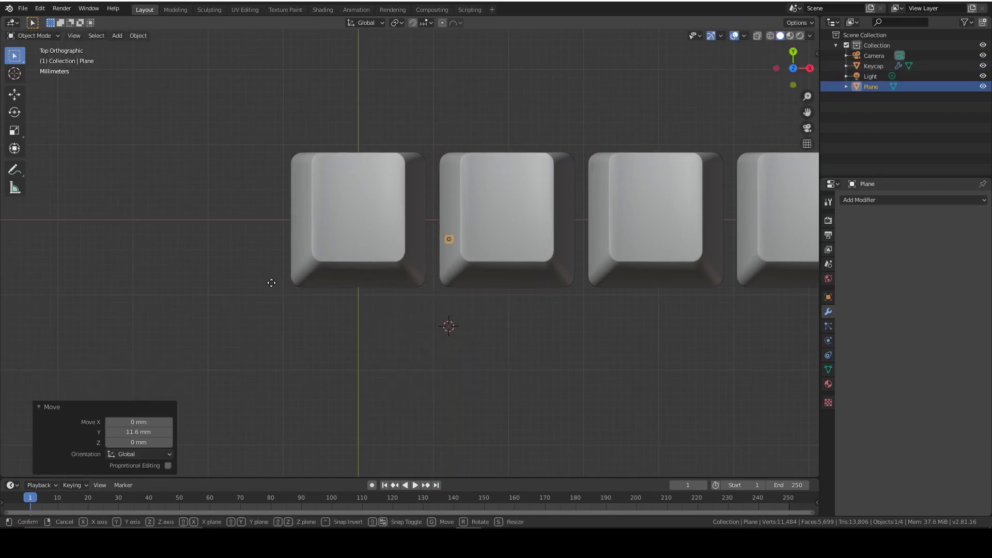
key("x")
left_click(268, 289)
scroll(517, 234, "up", 10)
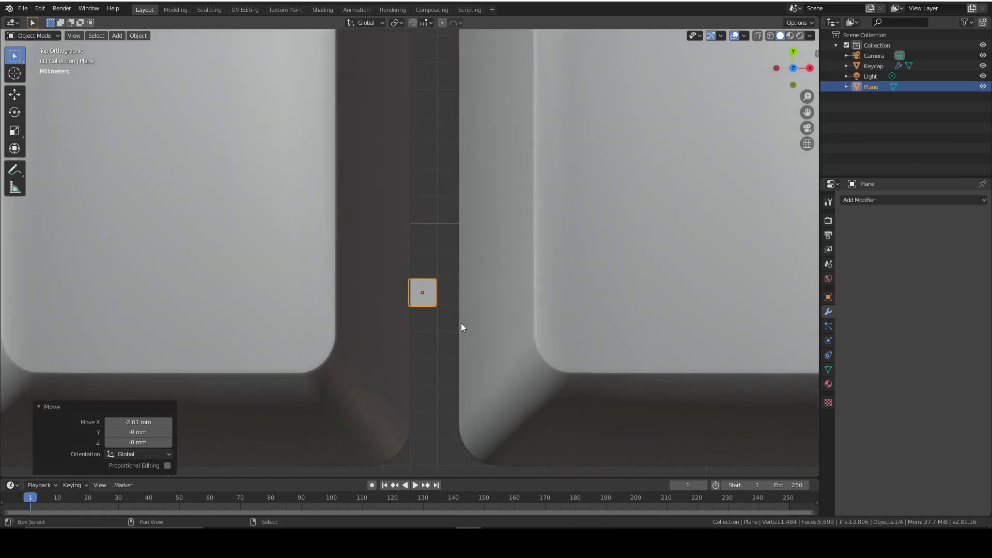
scroll(460, 323, "up", 7)
middle_click_drag(465, 319, 456, 192, "shift")
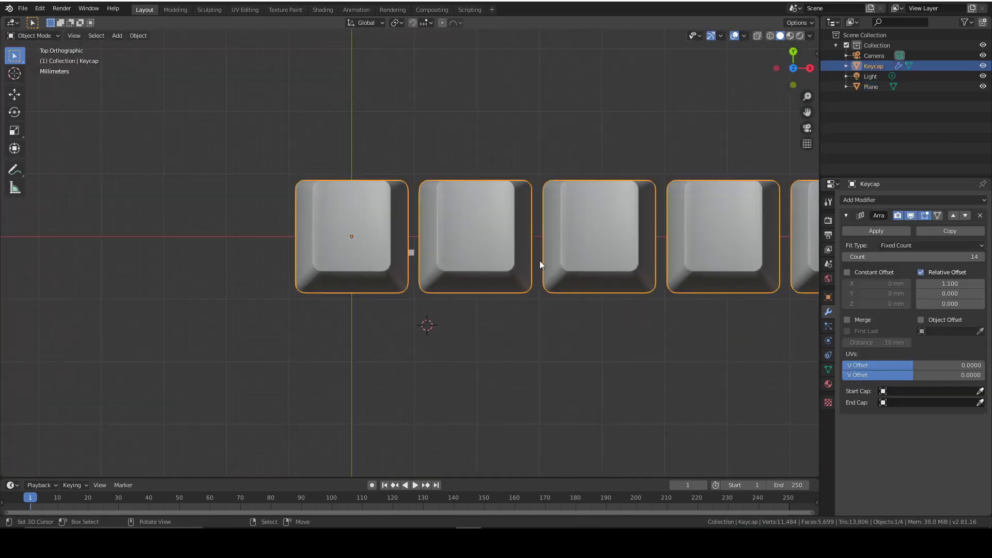
Set the keycap array's relative X offset to 1.056 so the gap between keycaps matches the plane's width.
scroll(474, 231, "up", 8)
middle_click_drag(412, 249, 445, 230, "shift")
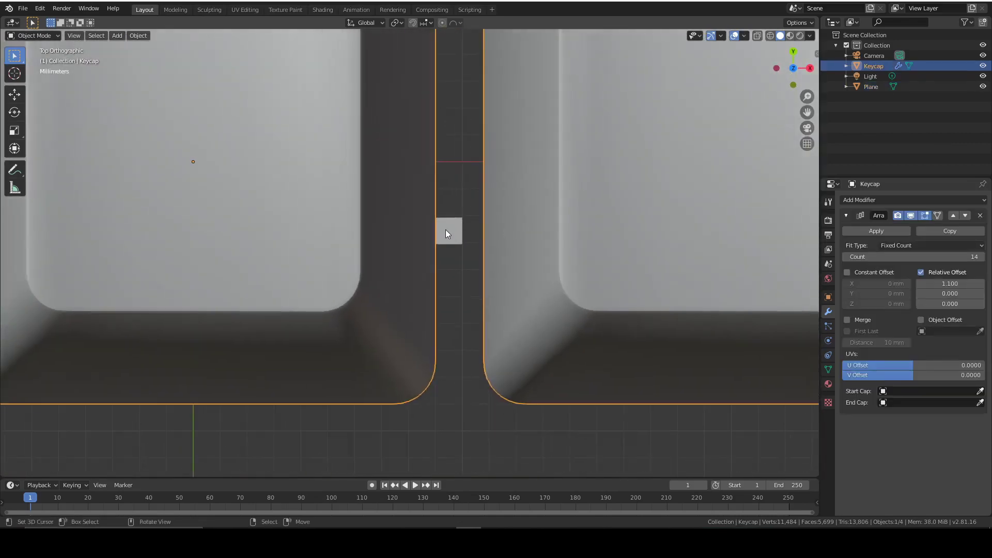
scroll(446, 229, "up", 4)
left_click(942, 286)
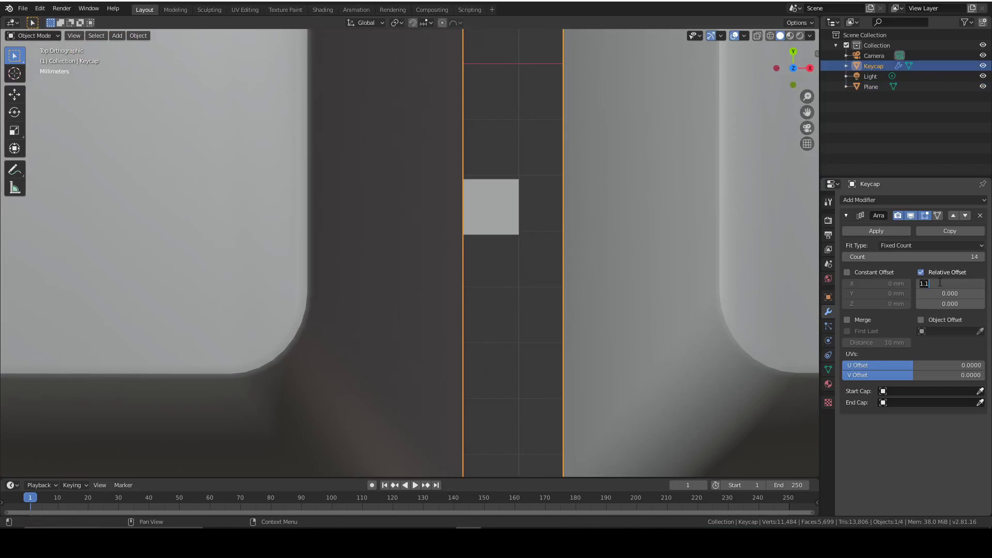
type("1")
key("Return")
scroll(545, 198, "up", 5)
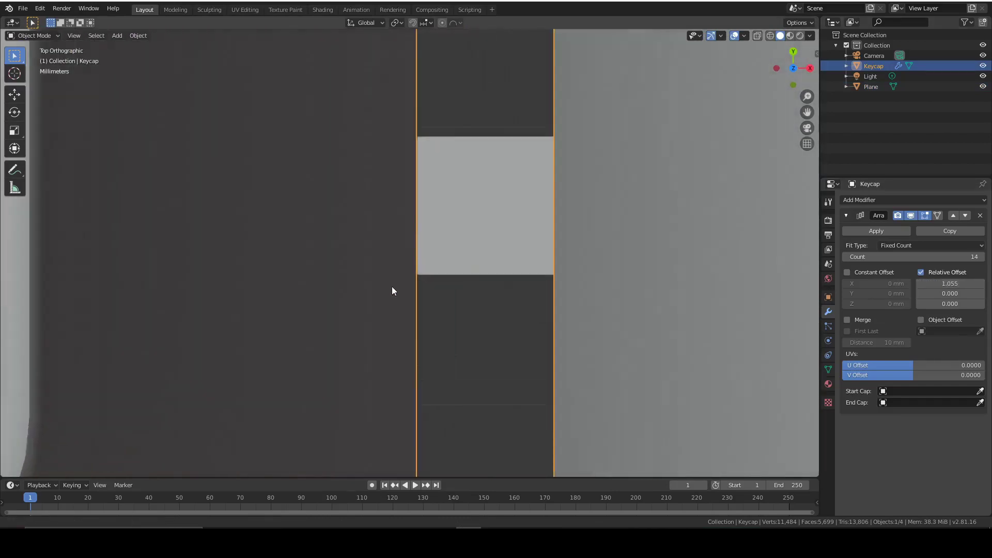
scroll(413, 268, "up", 2)
scroll(439, 238, "down", 5)
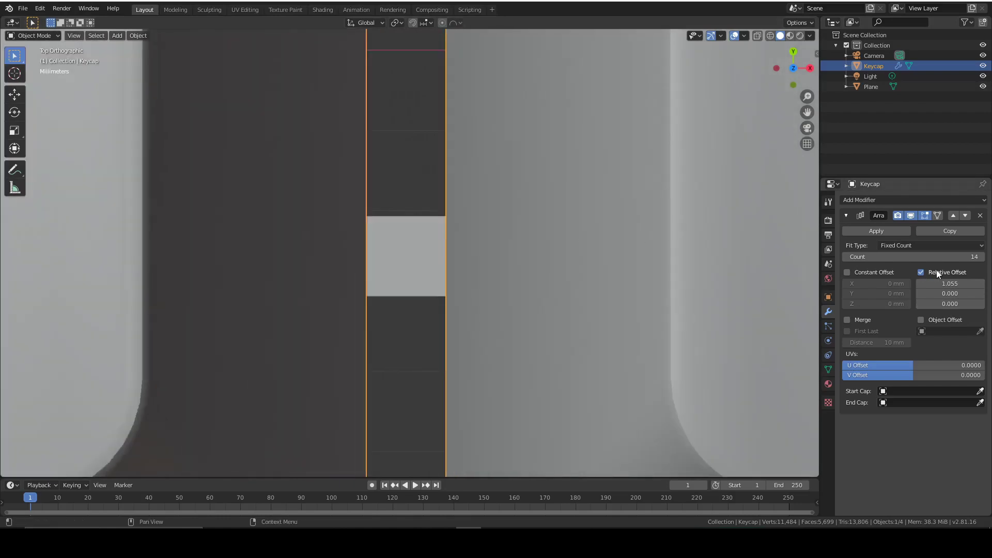
left_click_drag(950, 283, 953, 279)
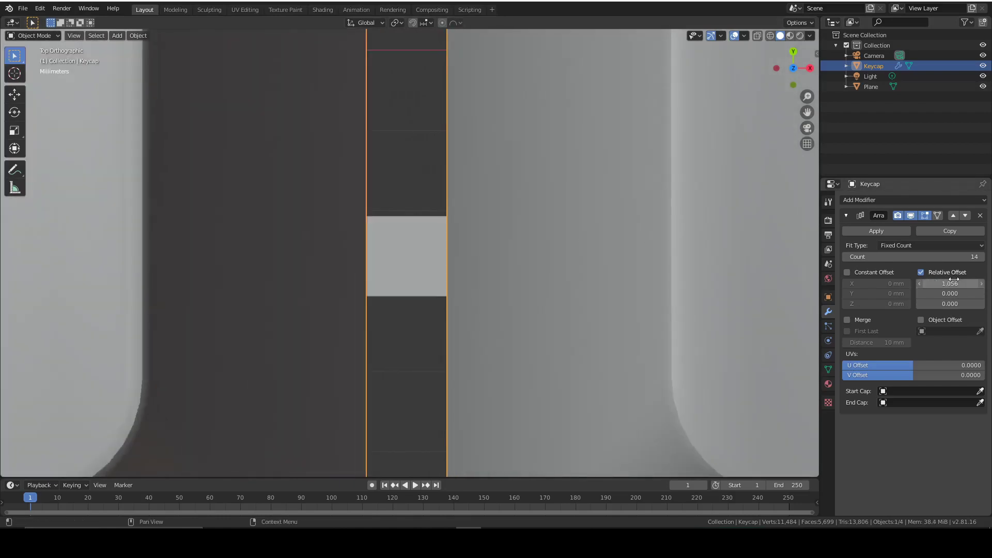
scroll(428, 240, "down", 10)
middle_click_drag(429, 241, 271, 271, "shift")
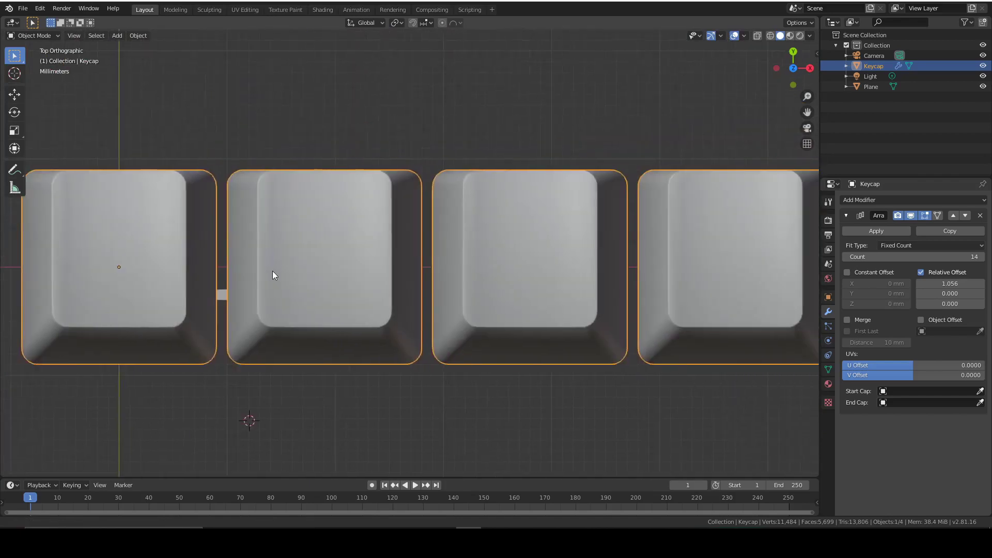
Apply the Array modifier on the keycap so the row of 14 becomes real geometry.
scroll(274, 268, "down", 5)
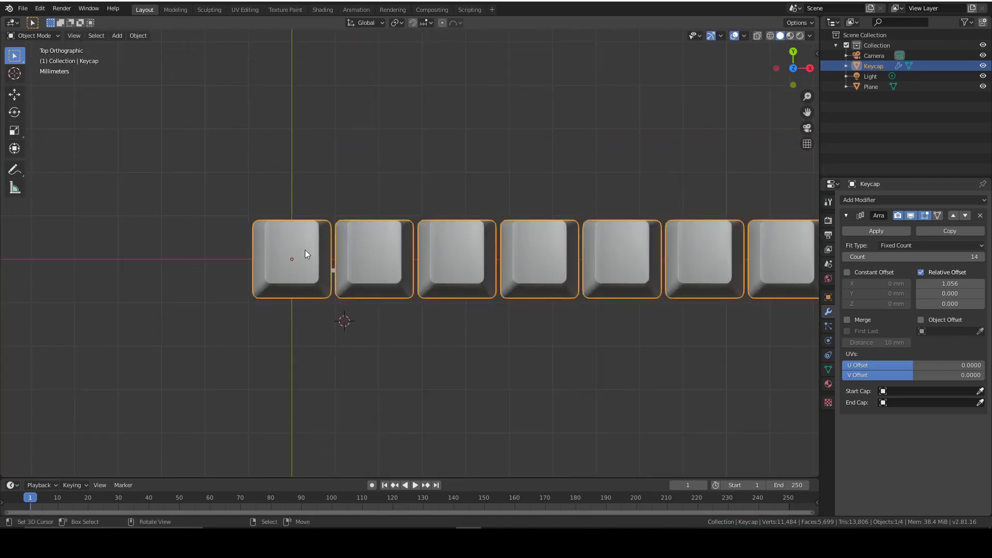
scroll(305, 249, "down", 6)
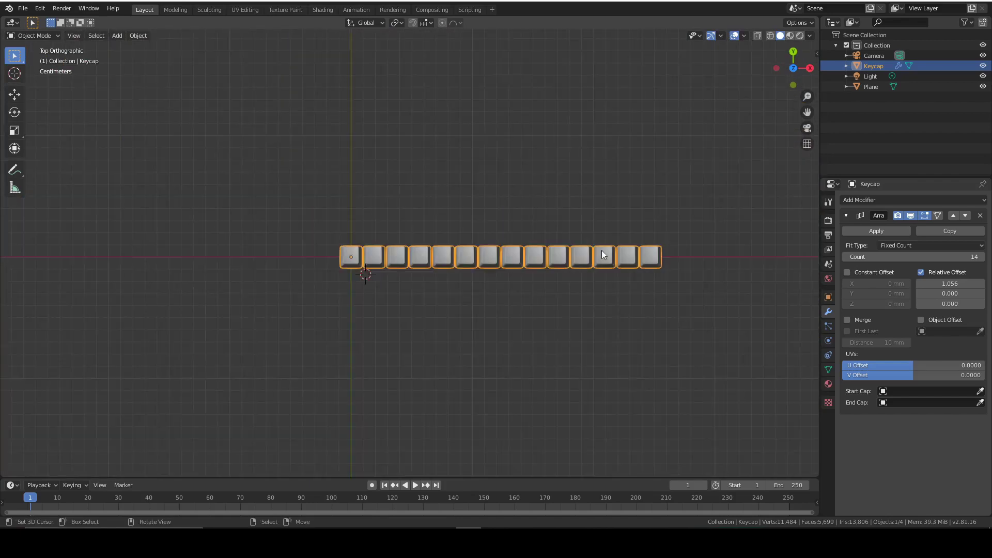
left_click(860, 230)
middle_click_drag(684, 241, 610, 259, "shift")
key("ctrl+z")
scroll(609, 259, "up", 2)
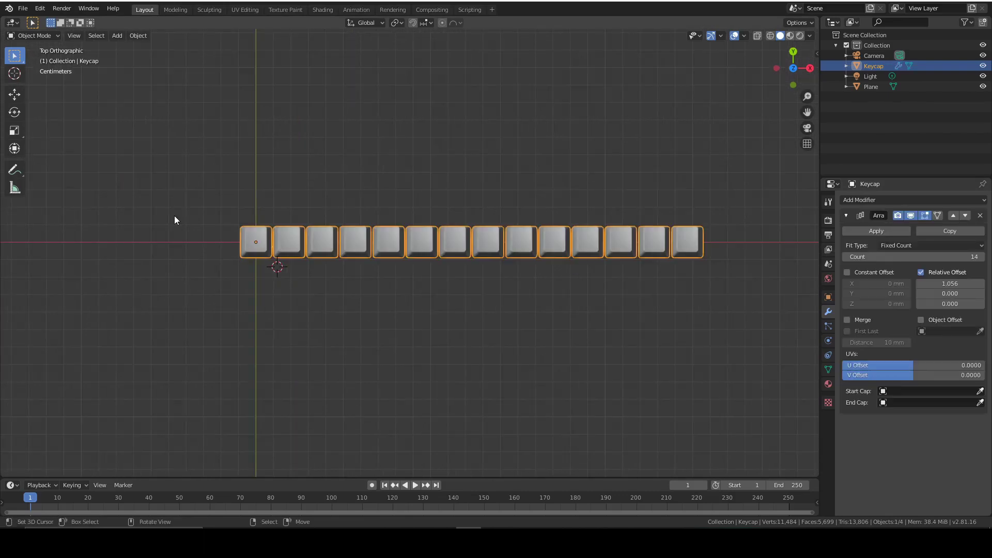
middle_click_drag(575, 168, 357, 183, "shift")
scroll(459, 256, "up", 3)
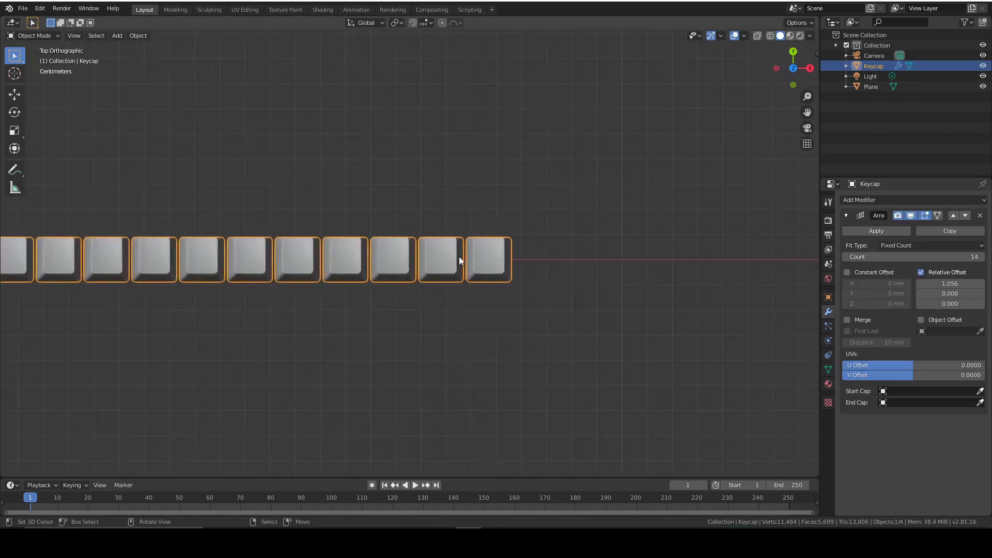
middle_click_drag(519, 273, 450, 271, "shift")
scroll(439, 268, "down", 4)
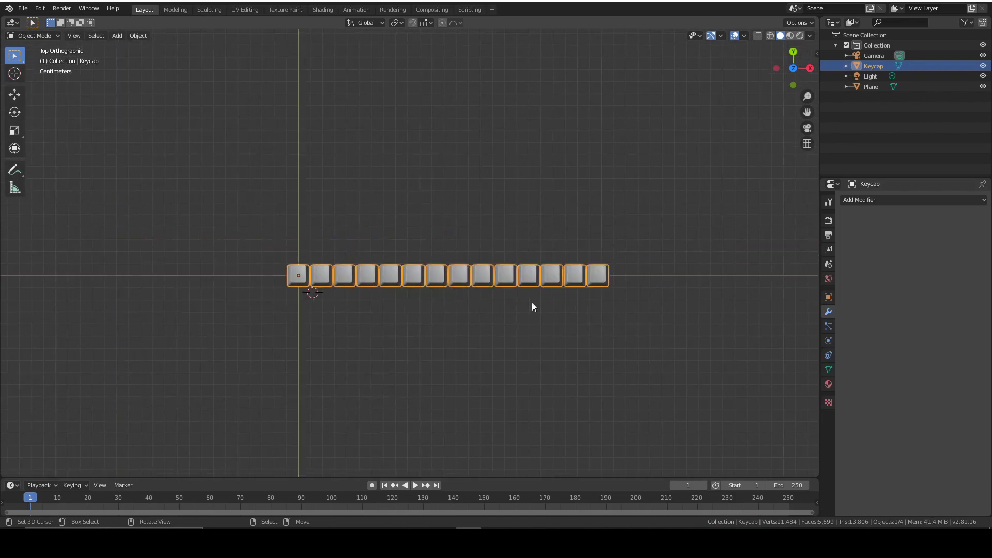
Open the keycap row's mesh in Edit Mode and turn on X-ray display.
left_click(331, 328)
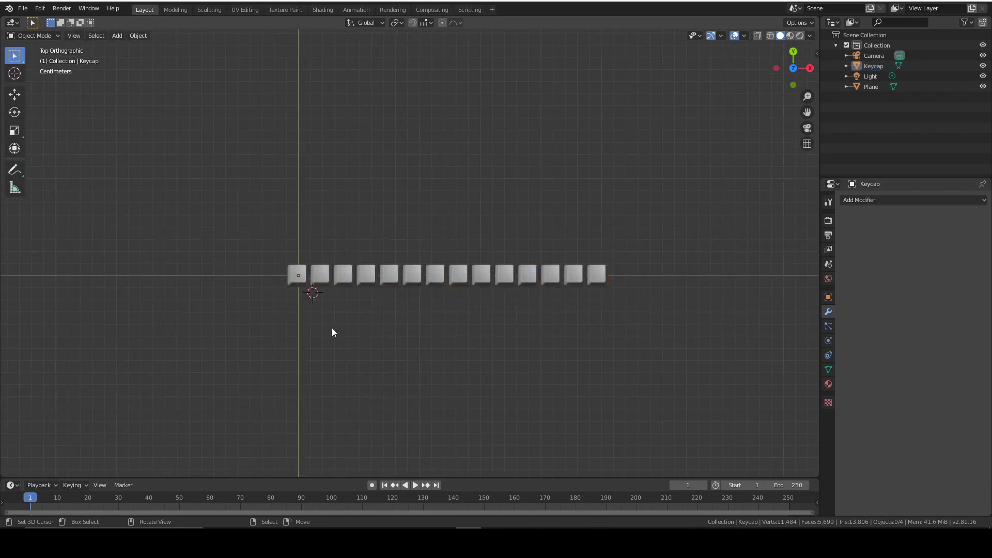
left_click(300, 286)
scroll(386, 293, "up", 3)
middle_click_drag(386, 294, 403, 187, "shift")
scroll(563, 299, "up", 4)
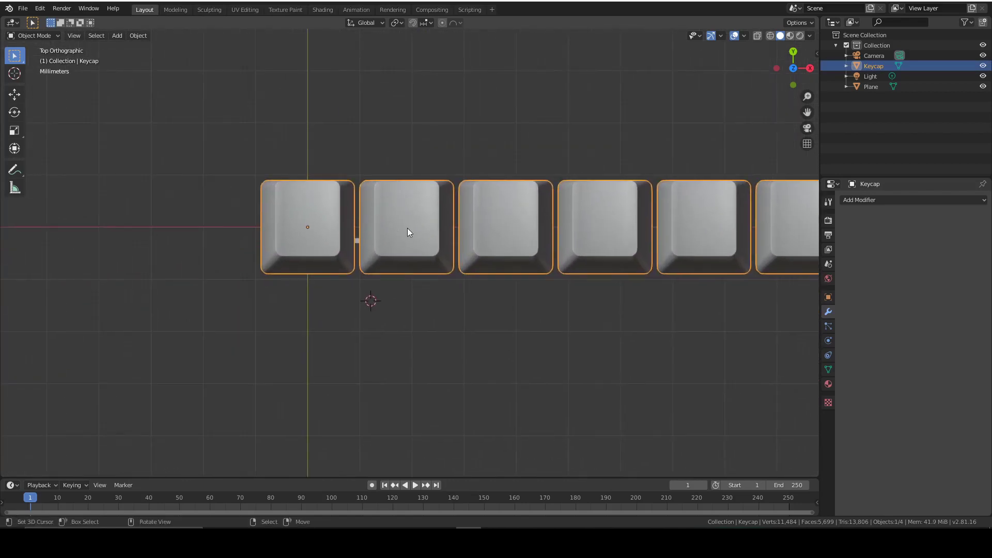
key("Tab")
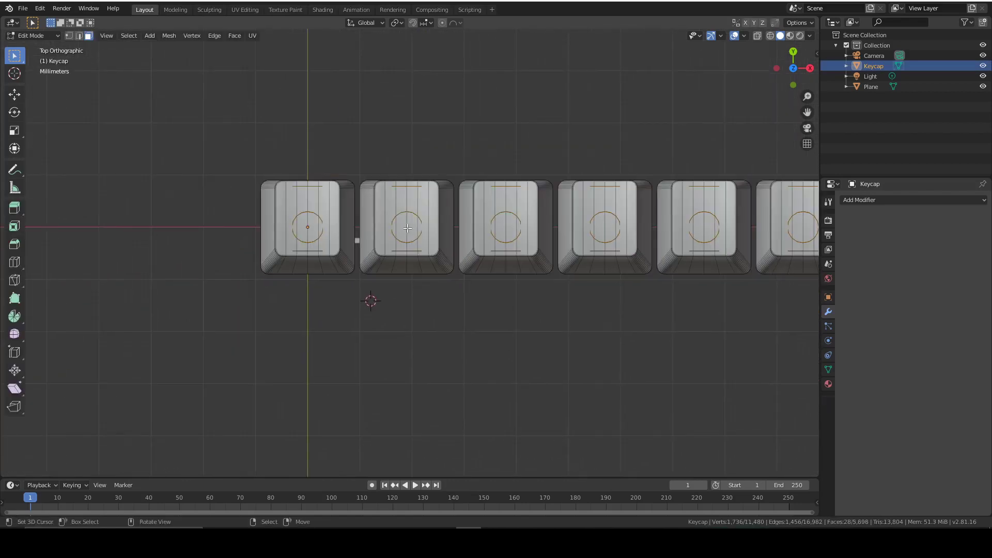
left_click(758, 35)
scroll(485, 274, "up", 4)
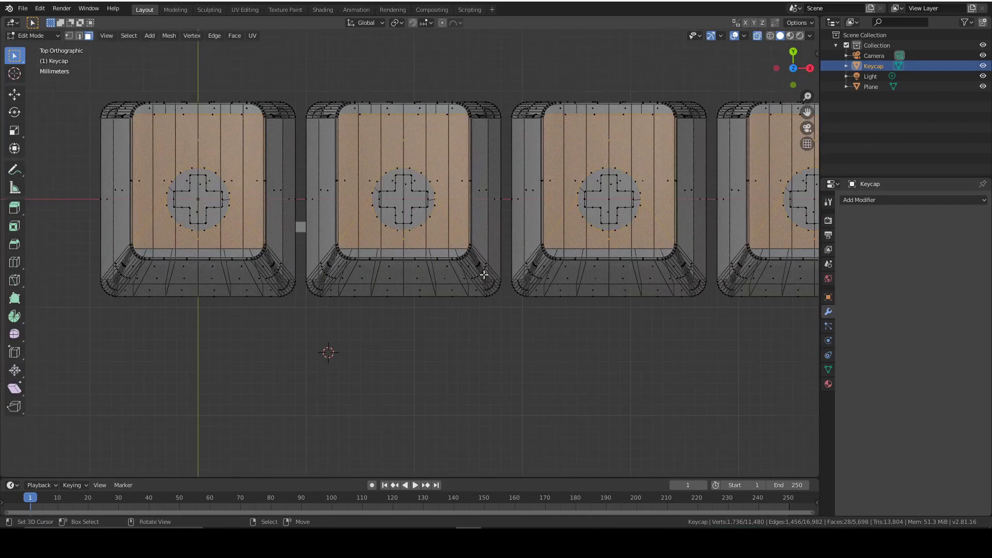
Separate the second keycap from the row into its own object and test that it selects independently.
left_click_drag(502, 308, 305, 73)
key("p")
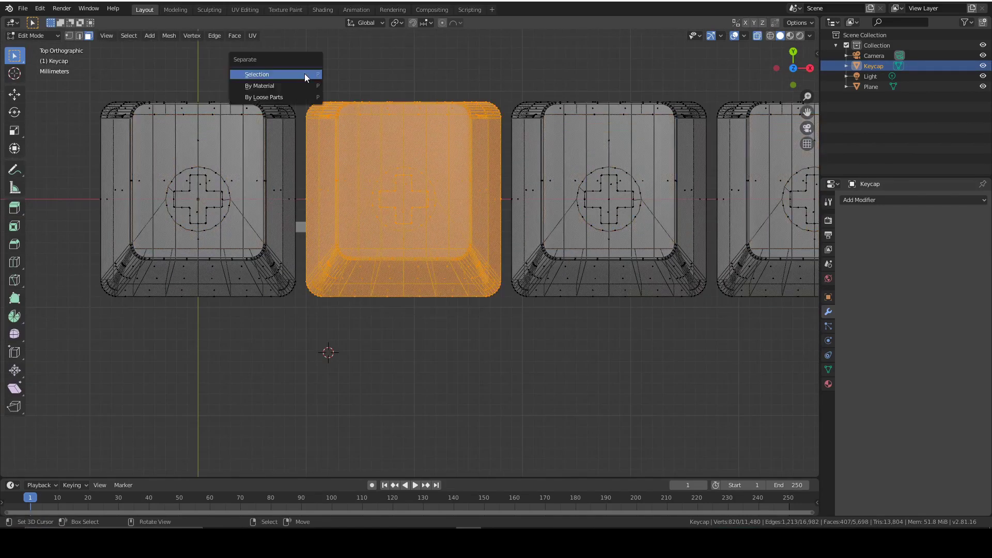
left_click(305, 73)
key("Tab")
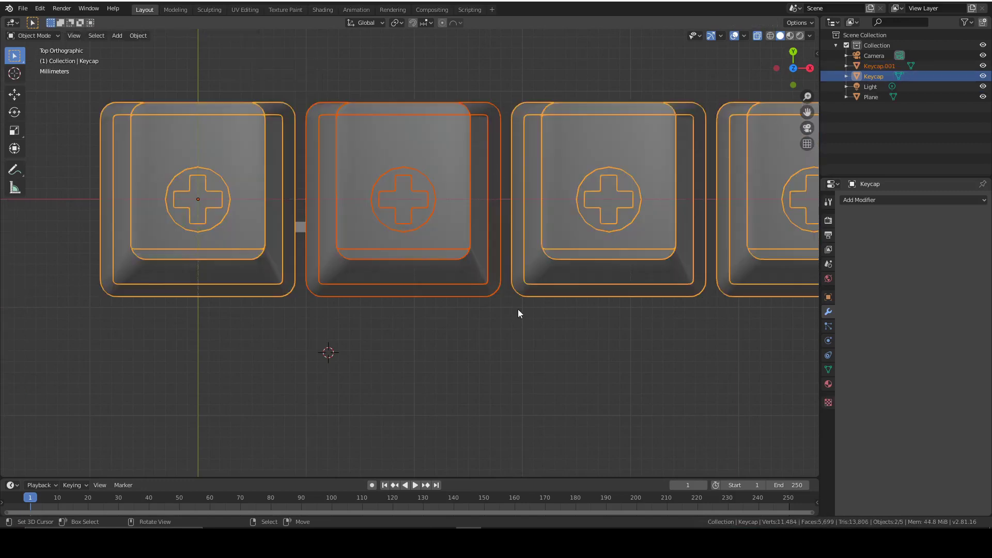
left_click(517, 309)
left_click(484, 237)
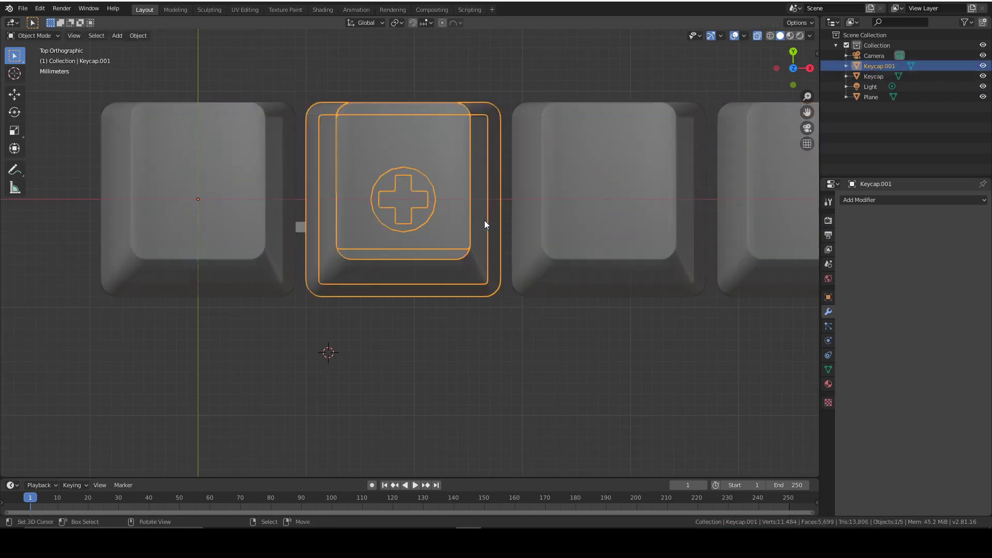
left_click(553, 227)
left_click(473, 225)
middle_click_drag(473, 225, 298, 237, "shift")
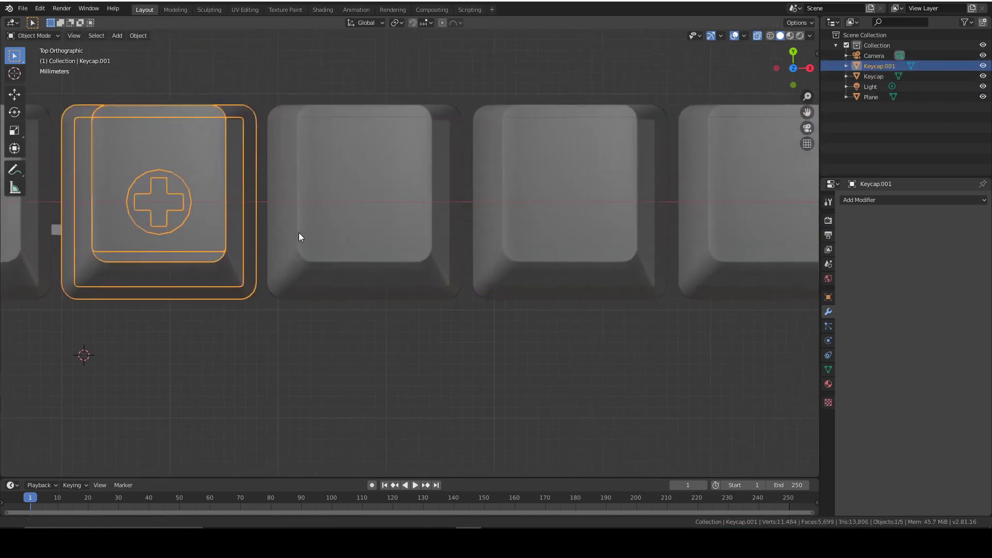
Separate the third keycap's full geometry from the row into its own object.
left_click(349, 232)
key("Tab")
left_click_drag(463, 311, 259, 98)
key("p")
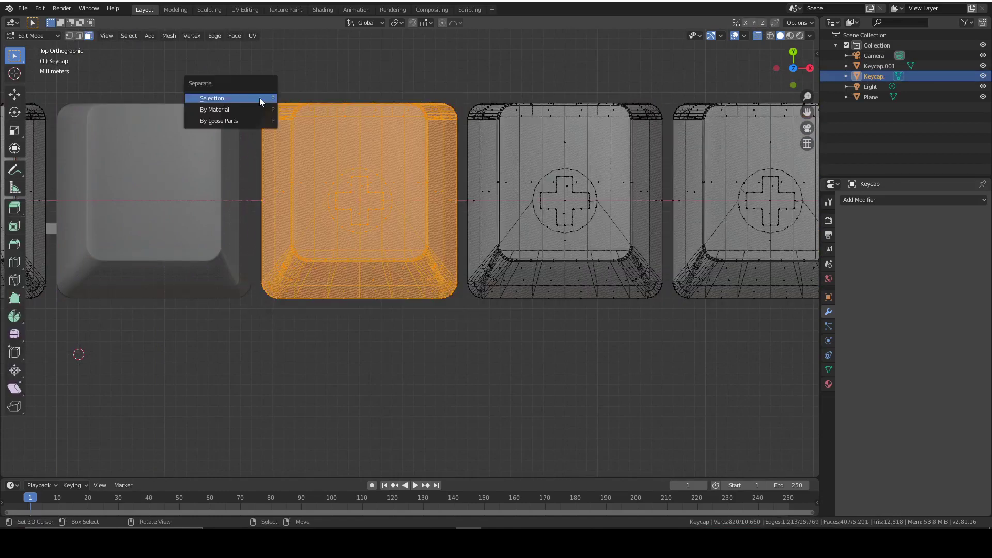
left_click(259, 98)
key("Tab")
left_click(492, 206)
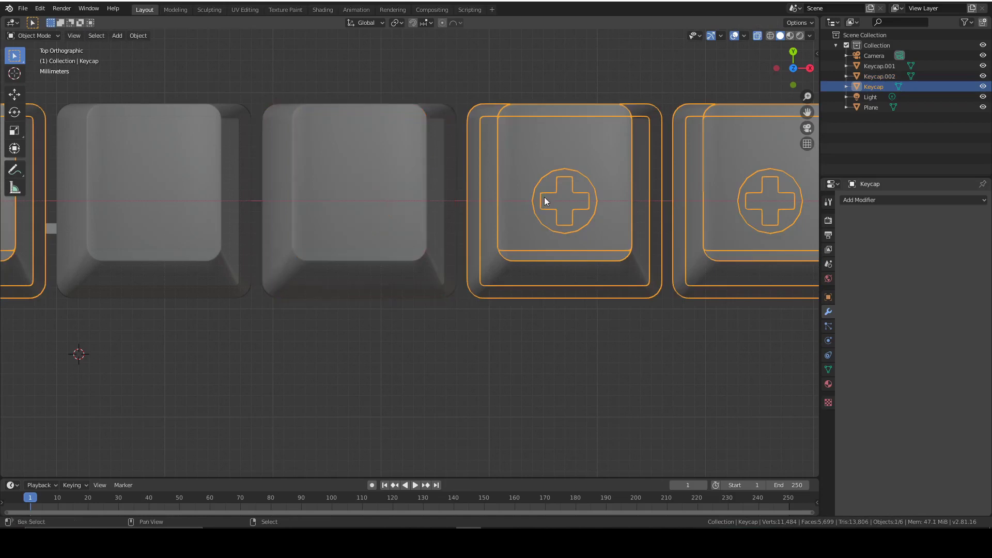
Separate the fourth through seventh keycaps from the row, each into its own object.
scroll(322, 225, "down", 5)
middle_click_drag(408, 155, 370, 188, "shift")
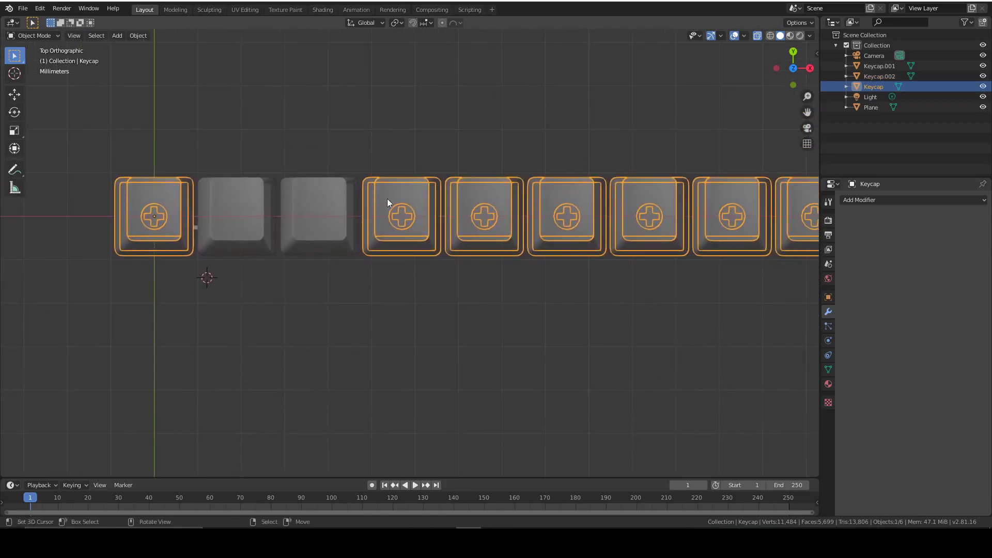
scroll(383, 222, "up", 5)
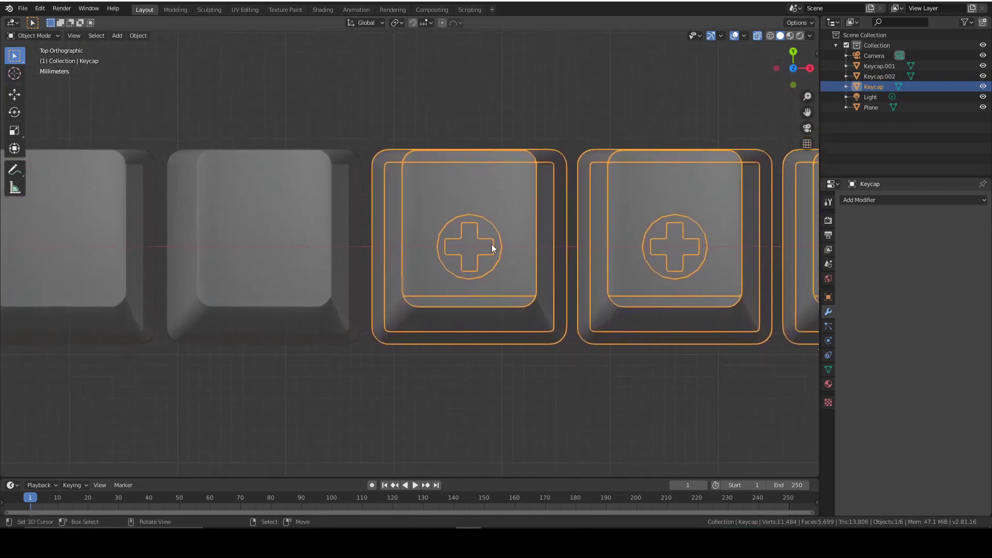
key("Tab")
left_click_drag(573, 357, 364, 133)
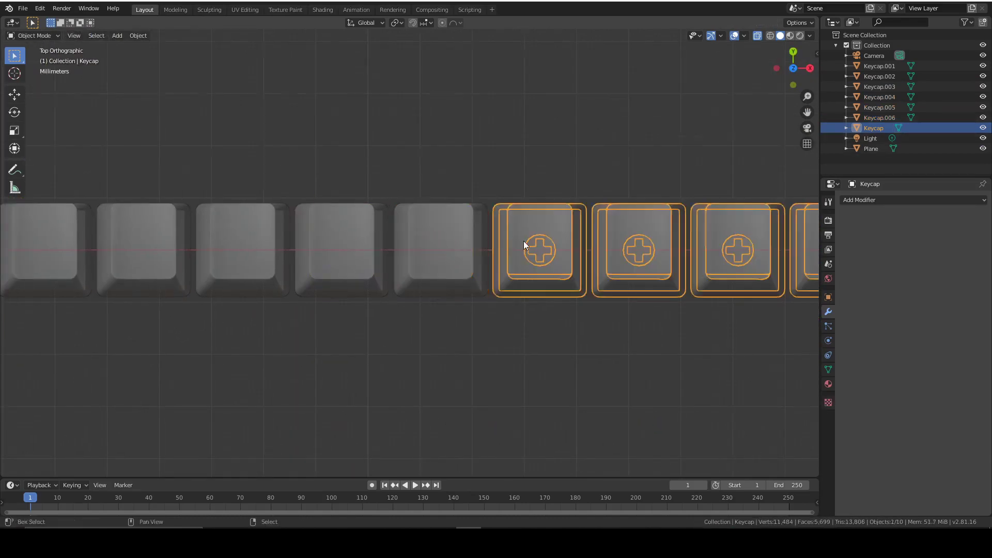
Separate the eighth keycap from the row by selection and reselect the remaining row object.
scroll(425, 208, "up", 3)
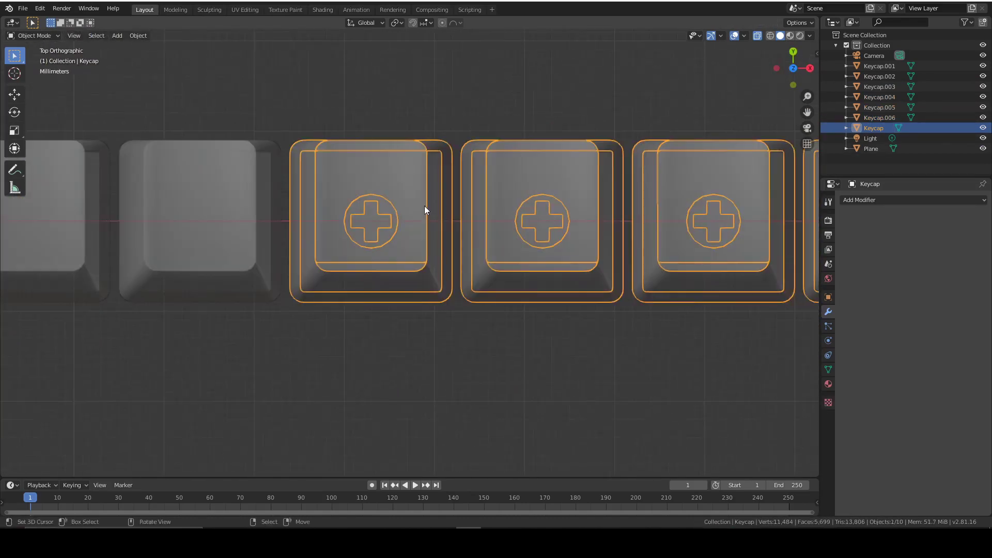
key("Tab")
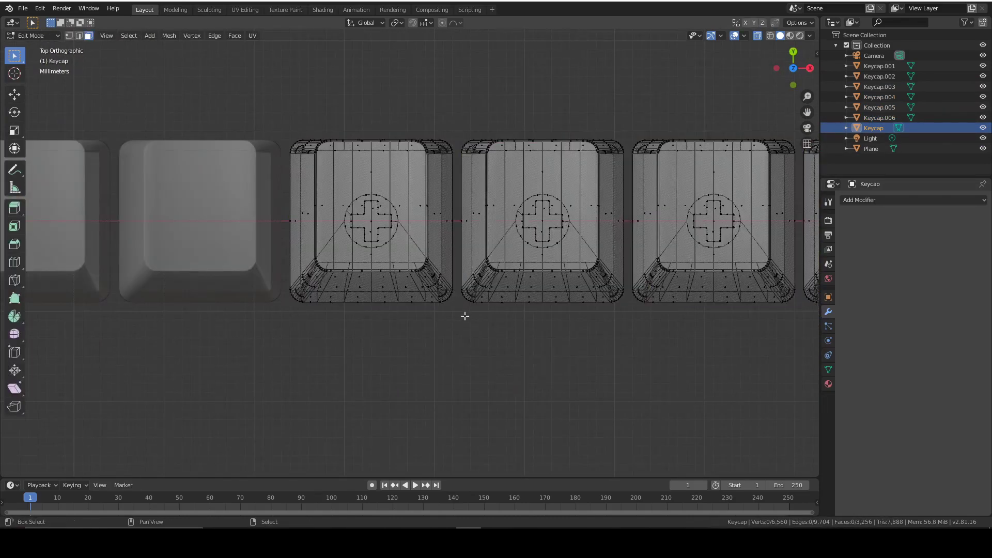
middle_click_drag(396, 244, 439, 273, "shift")
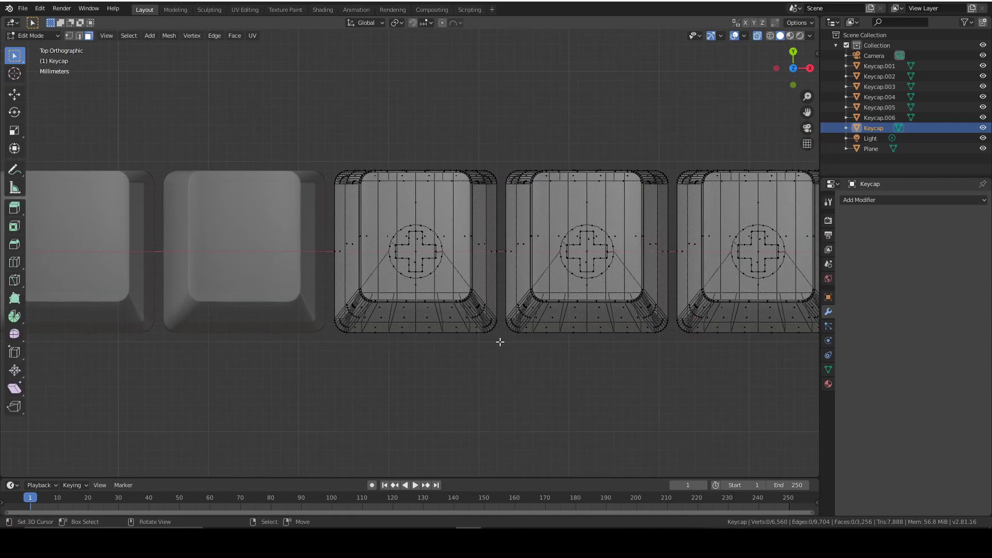
left_click_drag(500, 341, 336, 162)
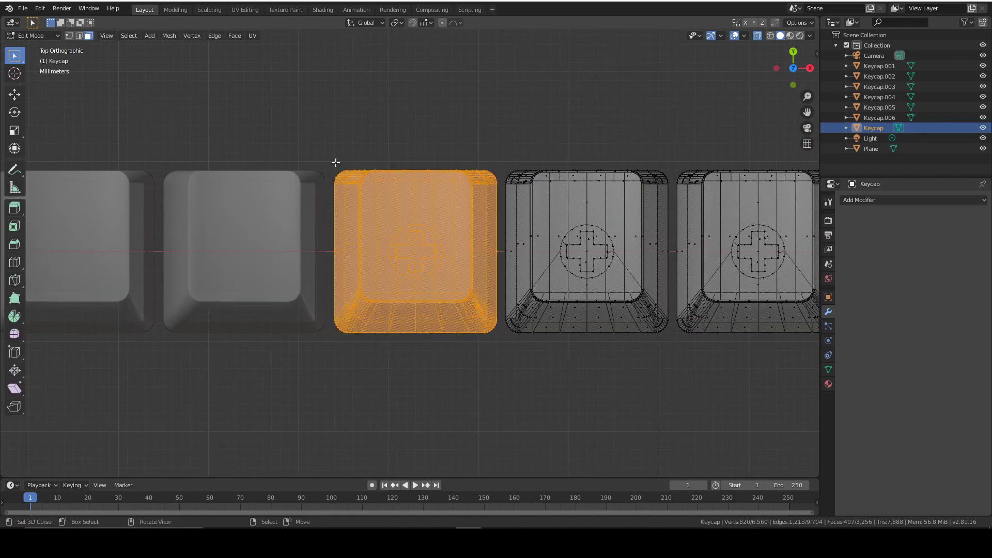
key("p")
left_click(339, 165)
key("Tab")
left_click(602, 265)
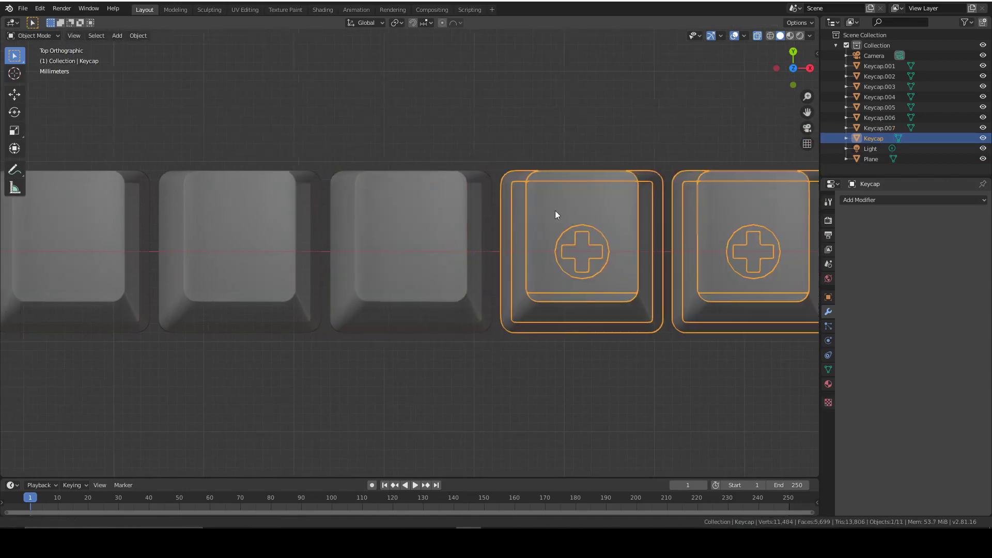
Separate the ninth keycap from the row by selection and reselect the remaining row object.
middle_click_drag(464, 207, 292, 199, "shift")
key("Tab")
left_click_drag(495, 331, 322, 155)
key("p")
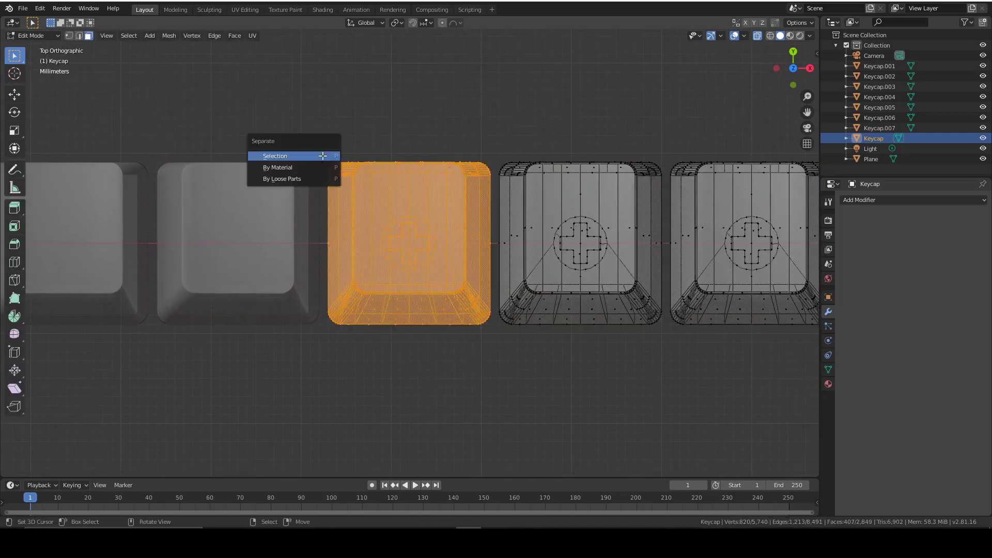
left_click(322, 154)
key("Tab")
left_click(517, 224)
Separate the tenth through last keycaps into individual objects and open the last keycap for editing.
middle_click_drag(559, 237, 423, 223, "shift")
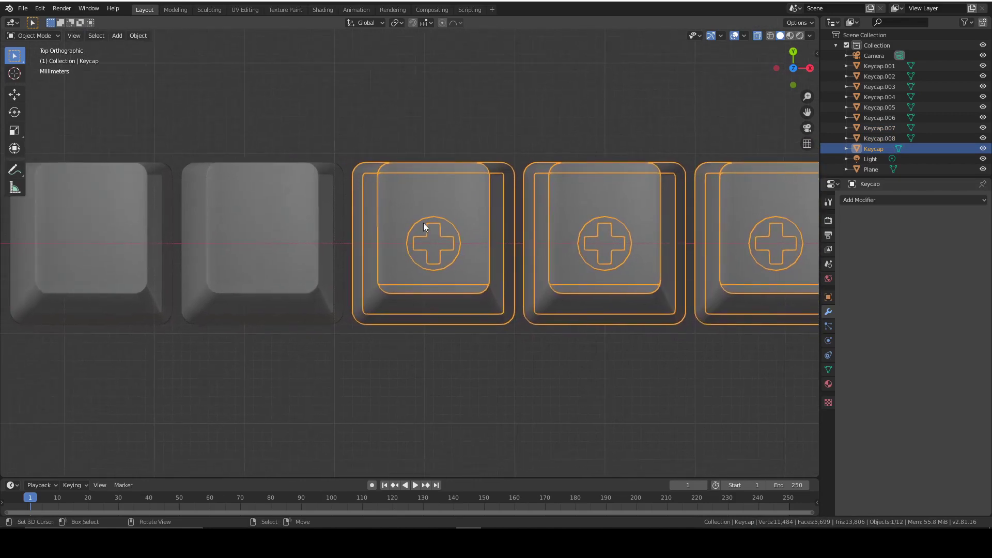
key("Tab")
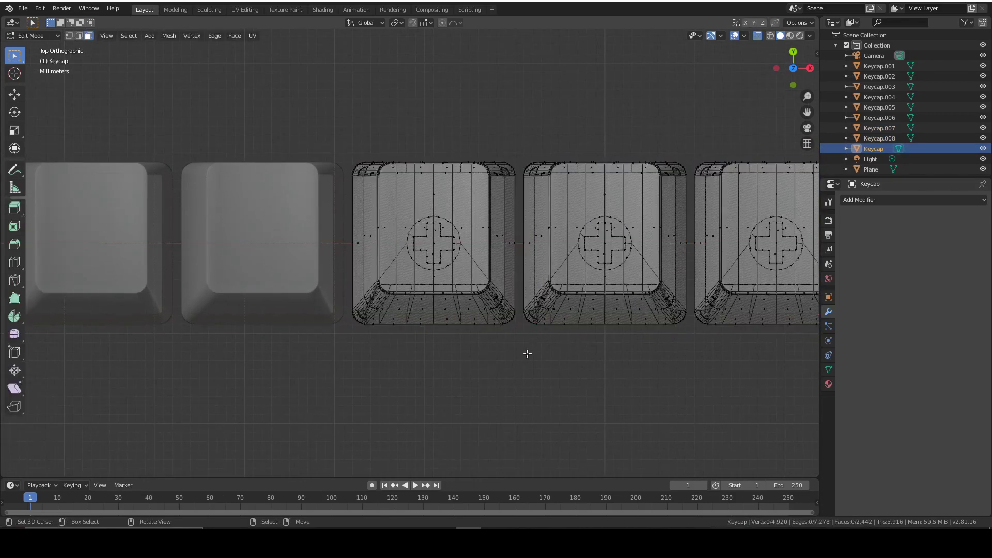
left_click_drag(519, 331, 349, 153)
key("p")
left_click(349, 153)
key("Tab")
middle_click_drag(343, 171, 513, 206)
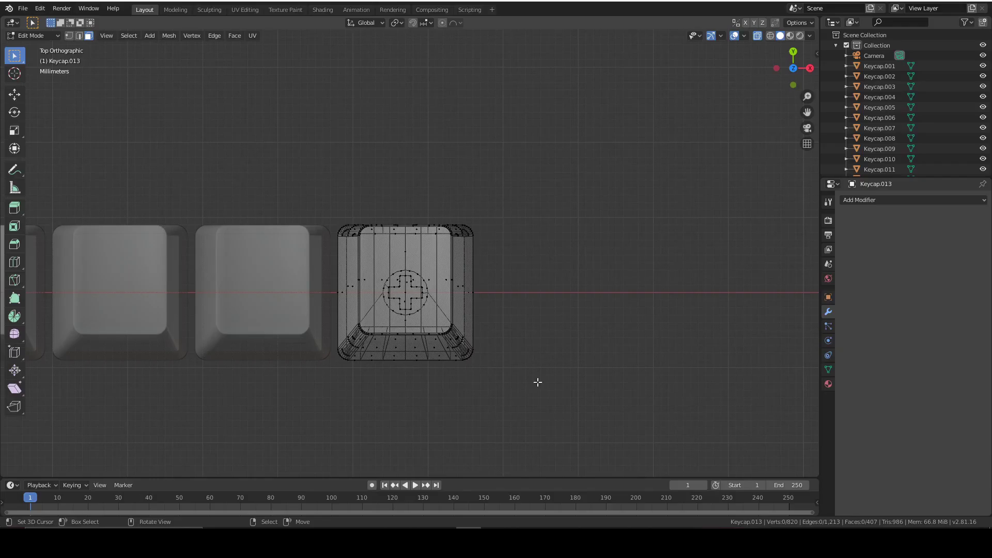
Select the +X half of the last keycap and try to stretch the key by moving that half along X.
left_click_drag(541, 398, 334, 195)
left_click_drag(571, 428, 403, 188)
key("g")
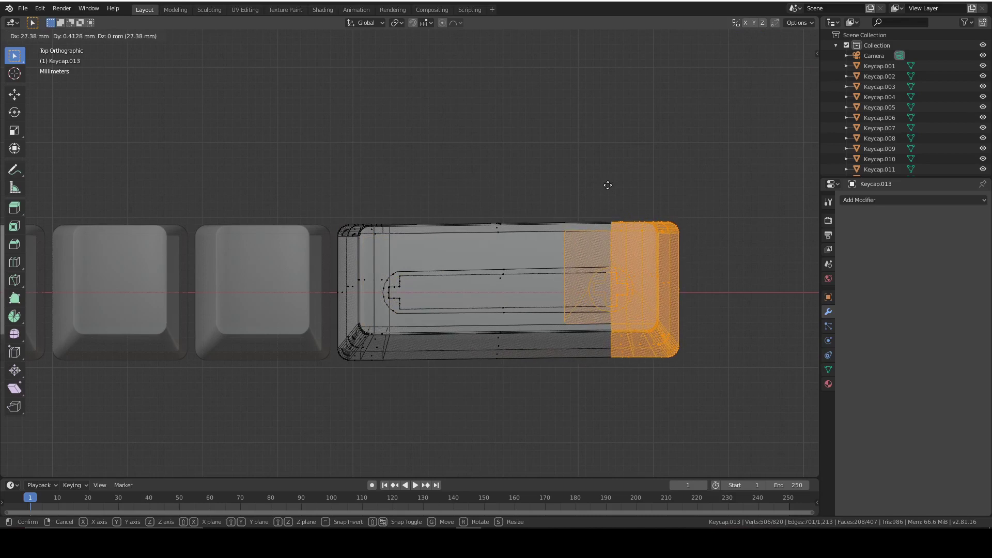
right_click(600, 197)
Examine which faces of the last keycap's stem, cross socket and inner walls the selection covers, from above and below.
scroll(426, 326, "up", 8)
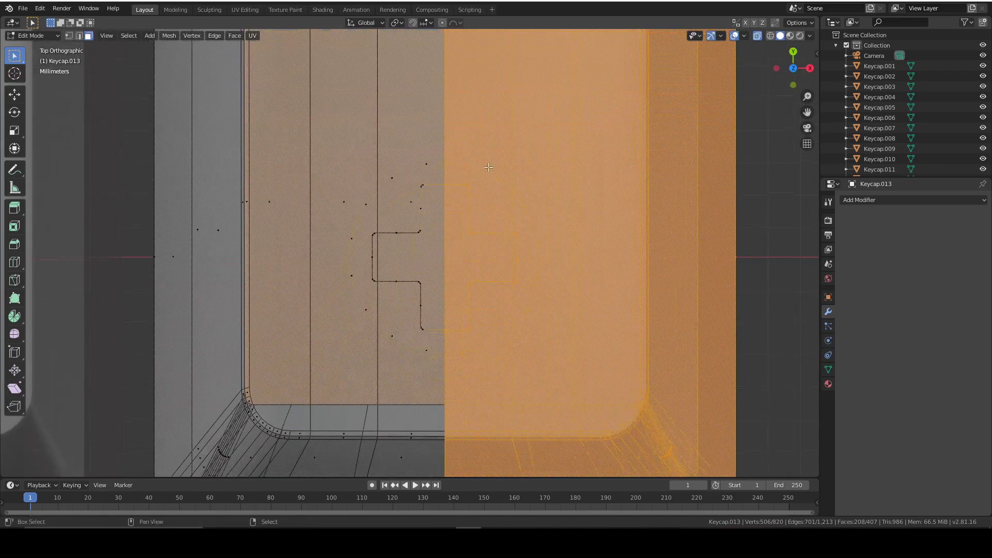
scroll(532, 395, "down", 5)
scroll(630, 351, "up", 6)
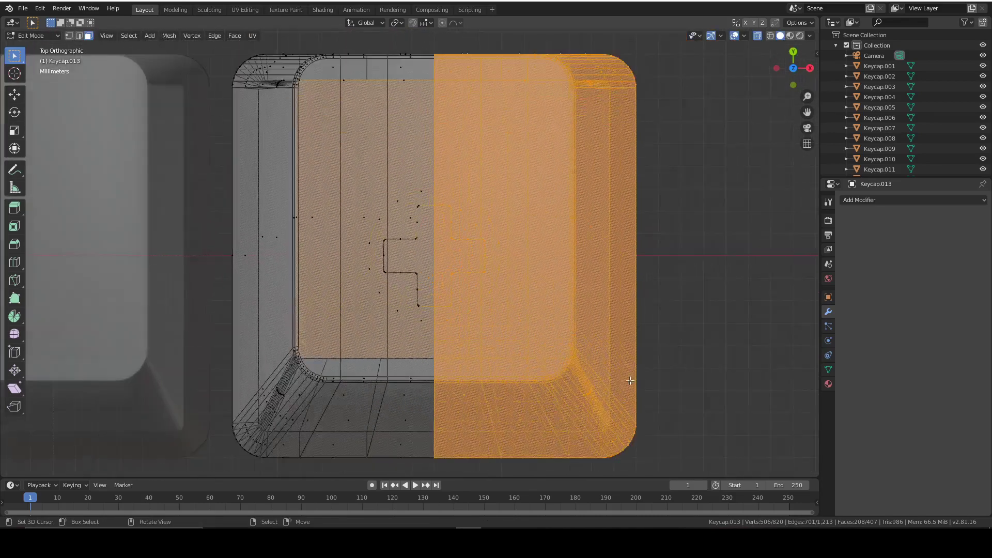
middle_click_drag(615, 336, 652, 315)
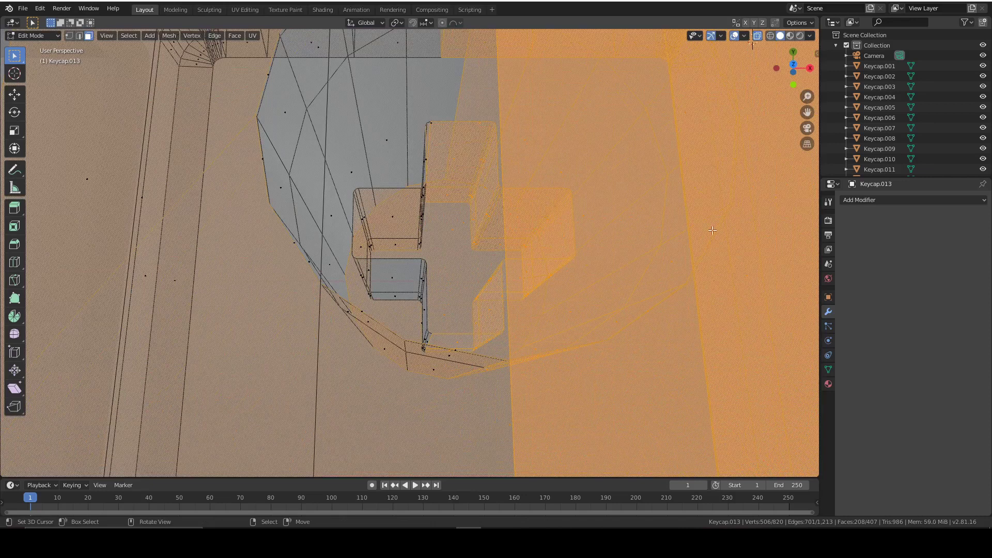
scroll(711, 230, "down", 10)
middle_click_drag(615, 274, 535, 318)
scroll(534, 318, "up", 6)
scroll(535, 317, "down", 2)
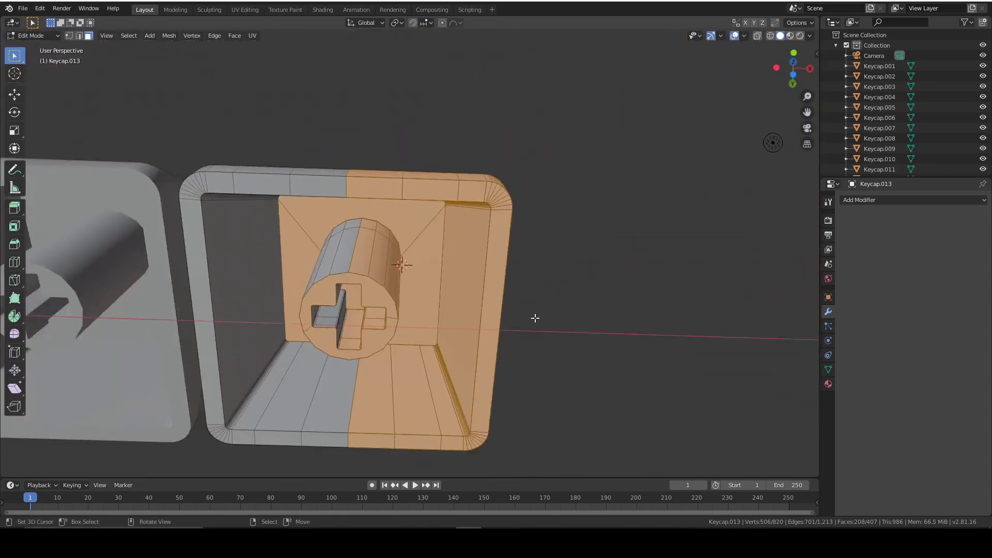
Undo back to the stem selection in the last keycap and delete the stem and cross socket by their edges.
left_click(786, 54)
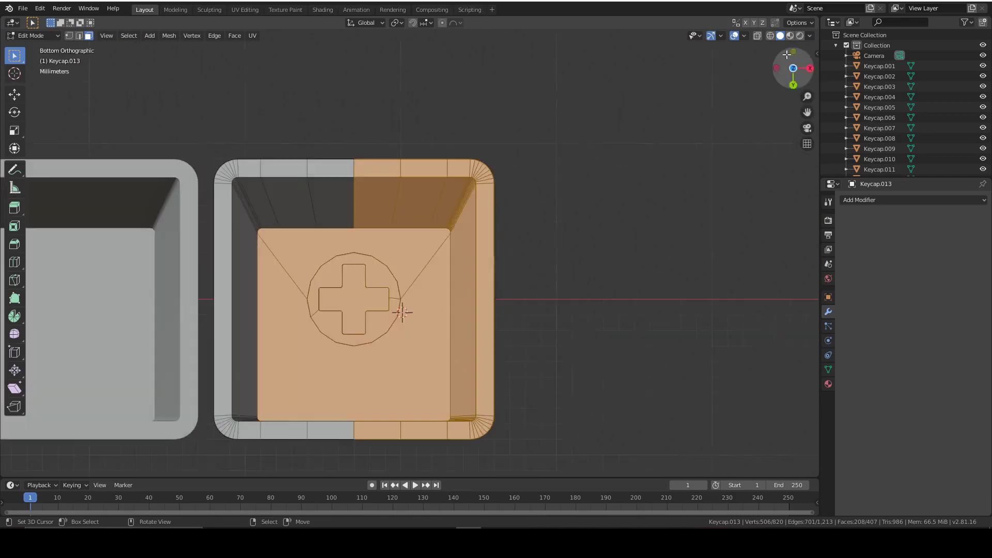
left_click(760, 38)
middle_click_drag(665, 82, 731, 62, "shift")
scroll(732, 62, "up", 4)
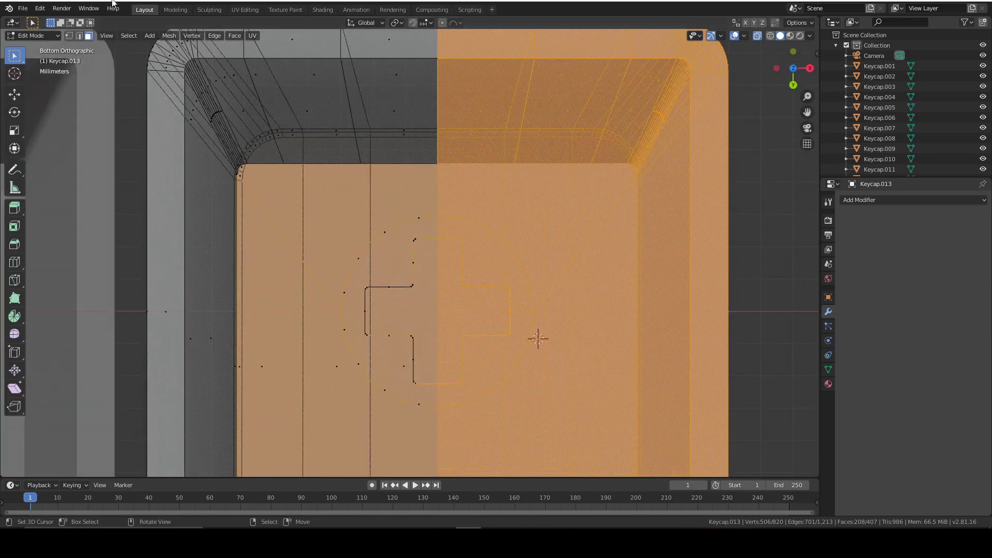
left_click(79, 36)
scroll(503, 356, "down", 2)
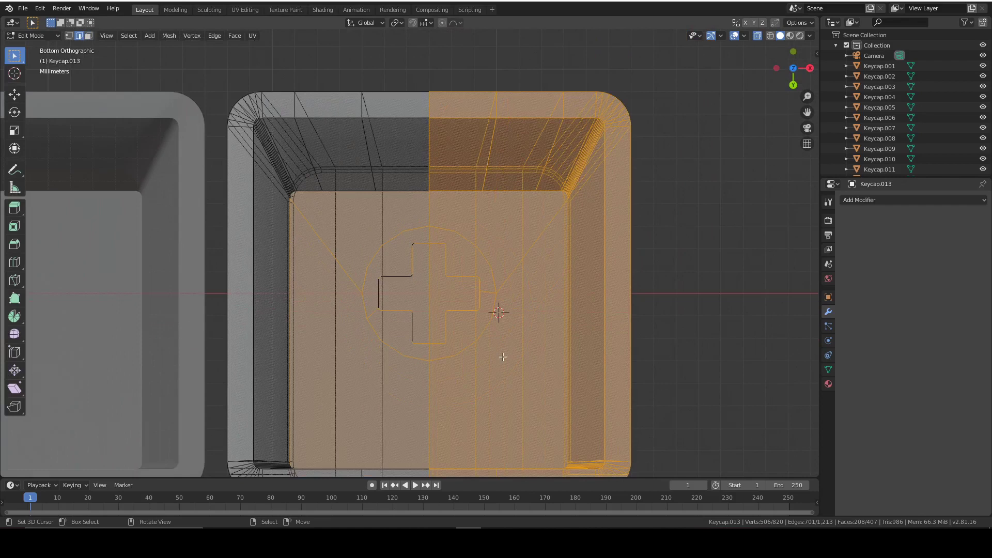
key("ctrl+z")
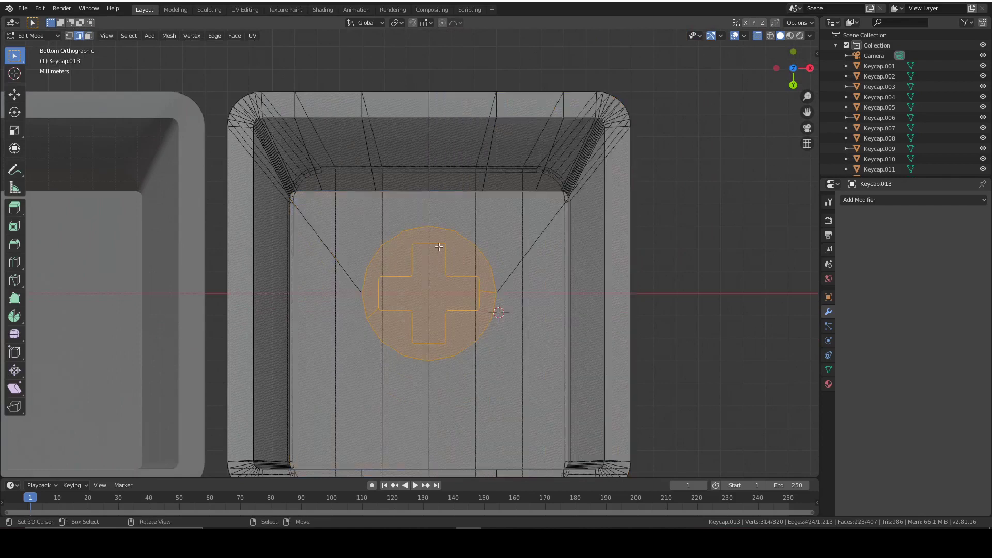
key("x")
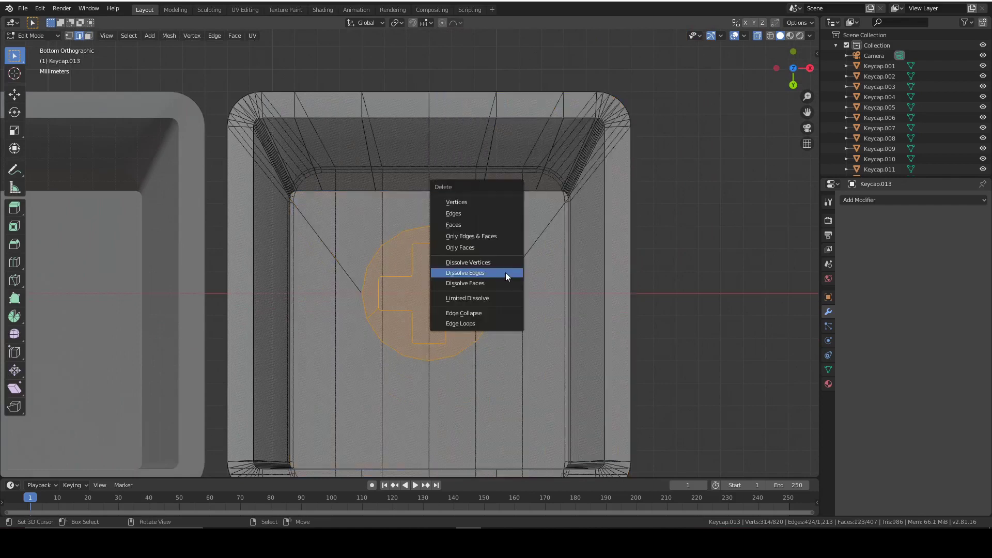
left_click(468, 216)
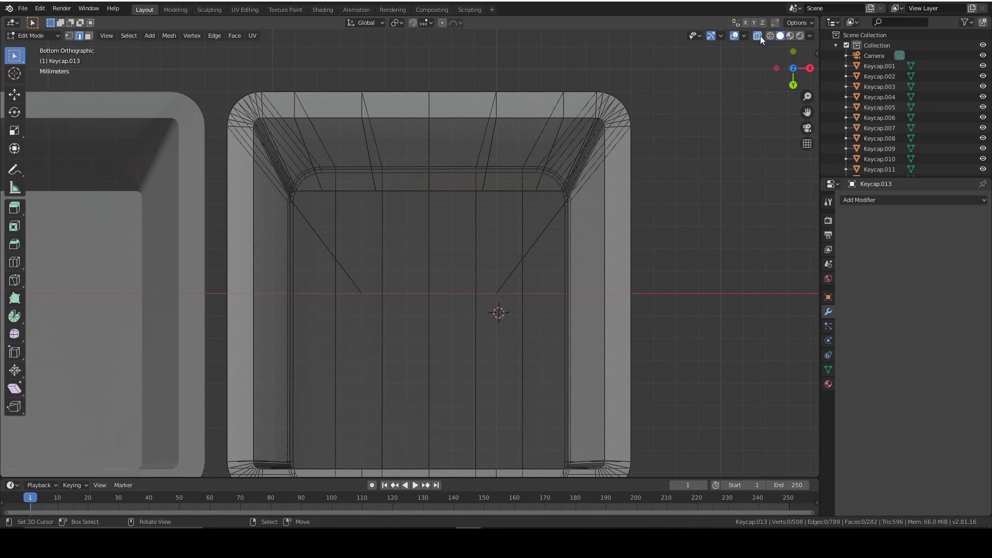
Delete the two stray edges left by the removed stem on the last keycap's inner ceiling.
left_click(758, 36)
middle_click_drag(749, 181, 394, 239)
left_click(389, 253)
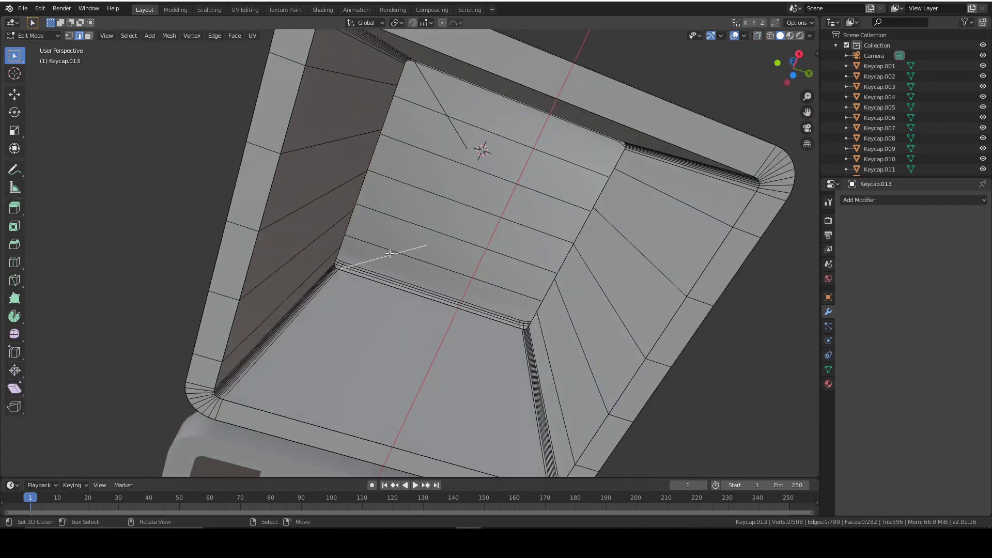
key("x")
left_click(389, 254)
left_click(453, 135)
key("x")
left_click(452, 135)
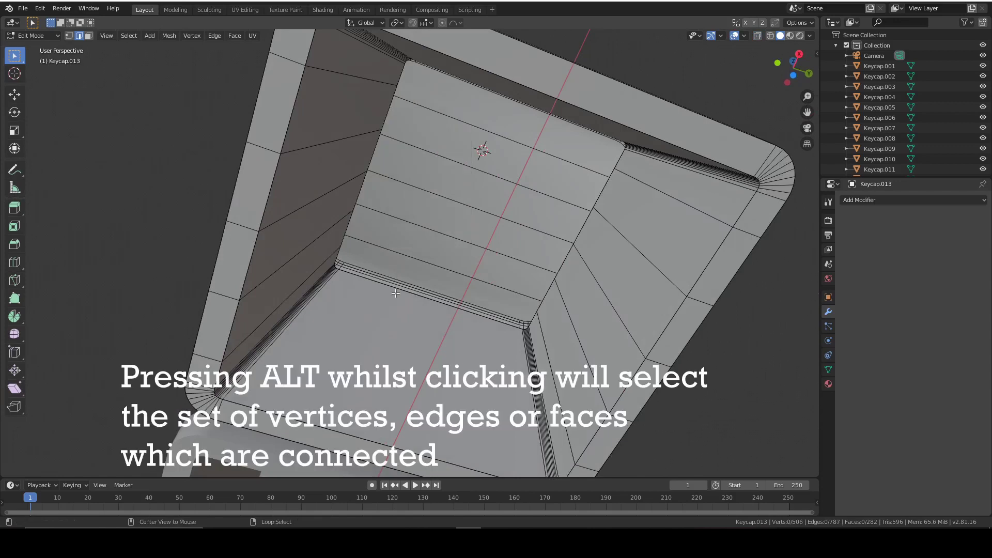
Fill the open edge loop around the last keycap's inner ceiling with a single face and leave mesh editing.
scroll(395, 293, "up", 4)
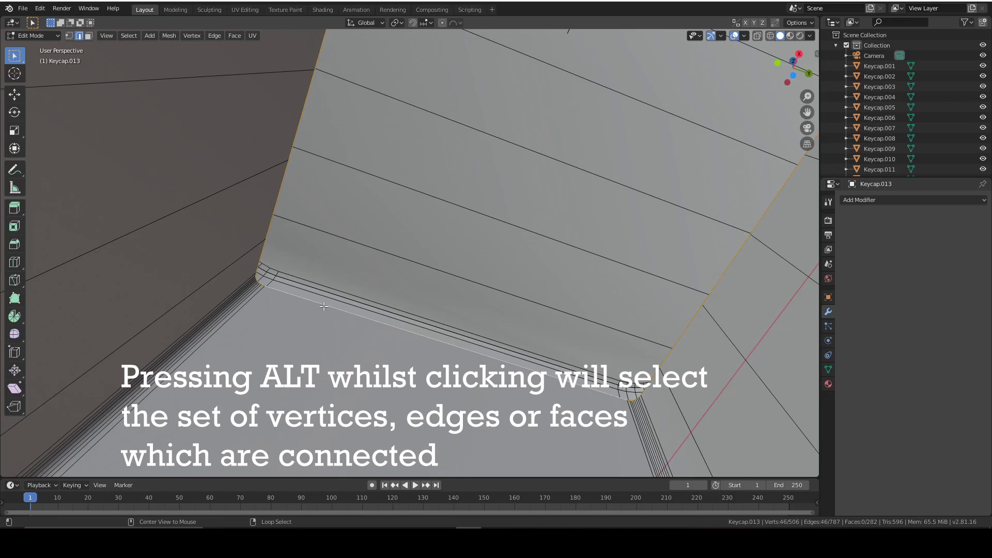
left_click(324, 306, "alt")
scroll(327, 305, "down", 4)
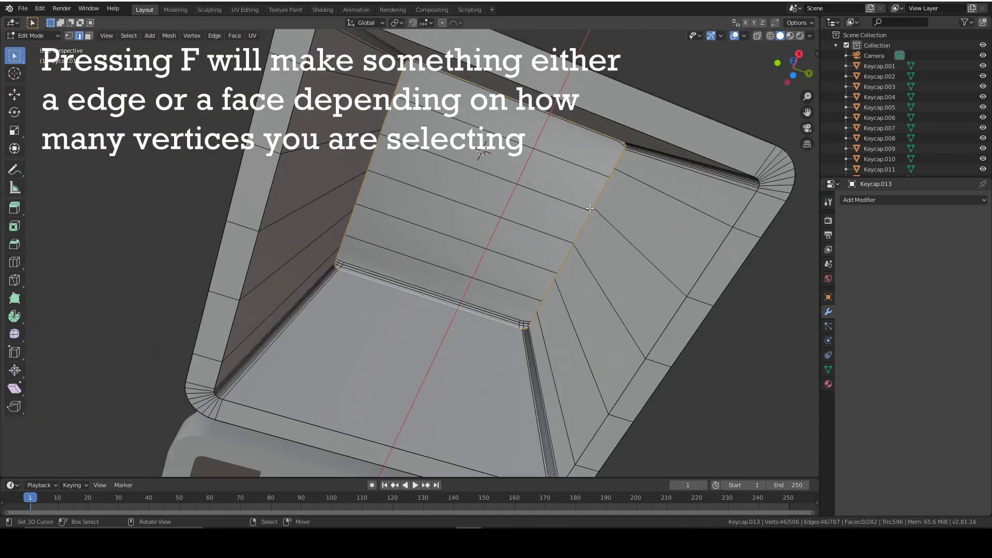
key("f")
scroll(590, 208, "down", 4)
middle_click_drag(590, 208, 398, 258)
key("Tab")
scroll(523, 249, "up", 5)
middle_click_drag(317, 241, 251, 311)
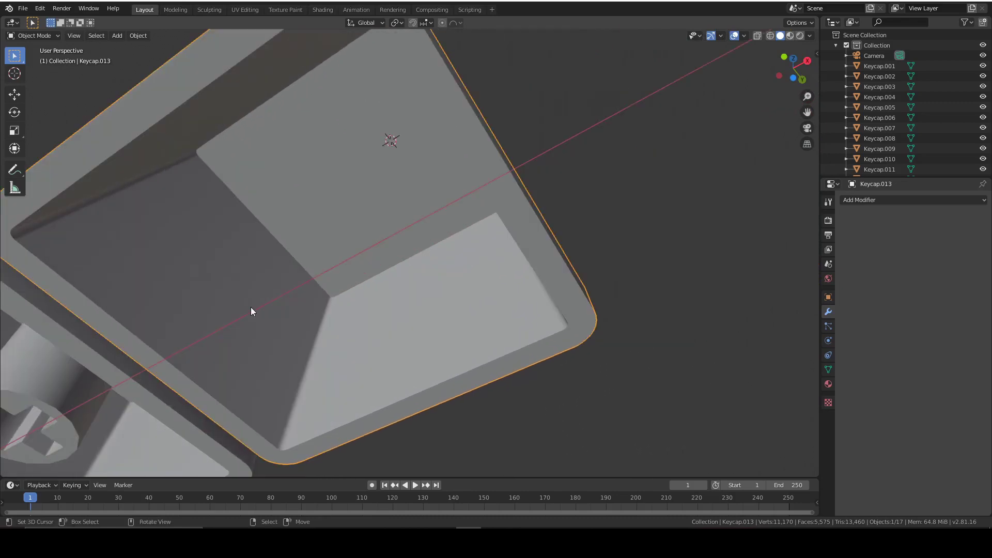
scroll(251, 310, "down", 5)
middle_click_drag(251, 311, 457, 299)
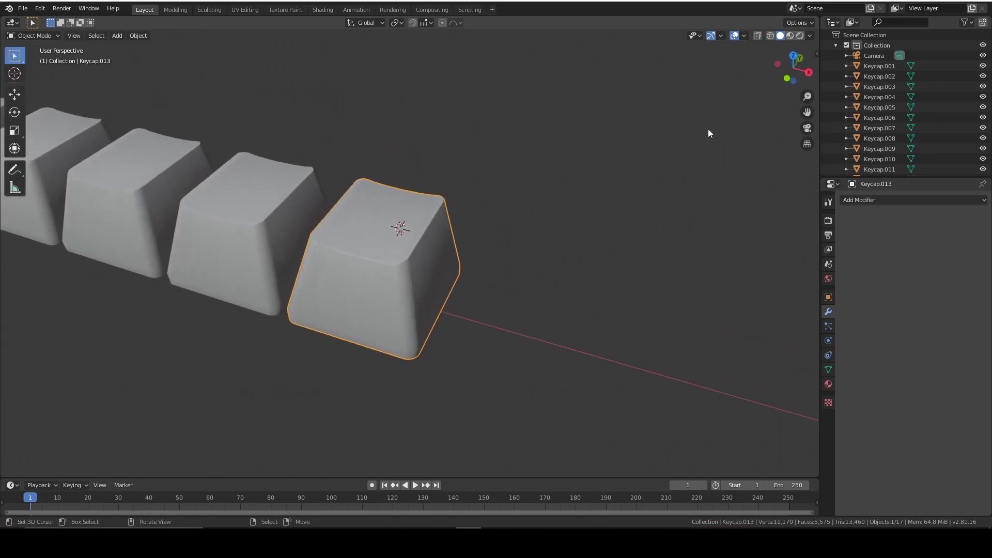
Select the +X portion of the last keycap through the mesh from above and move it along X to widen the key.
left_click(792, 54)
key("Tab")
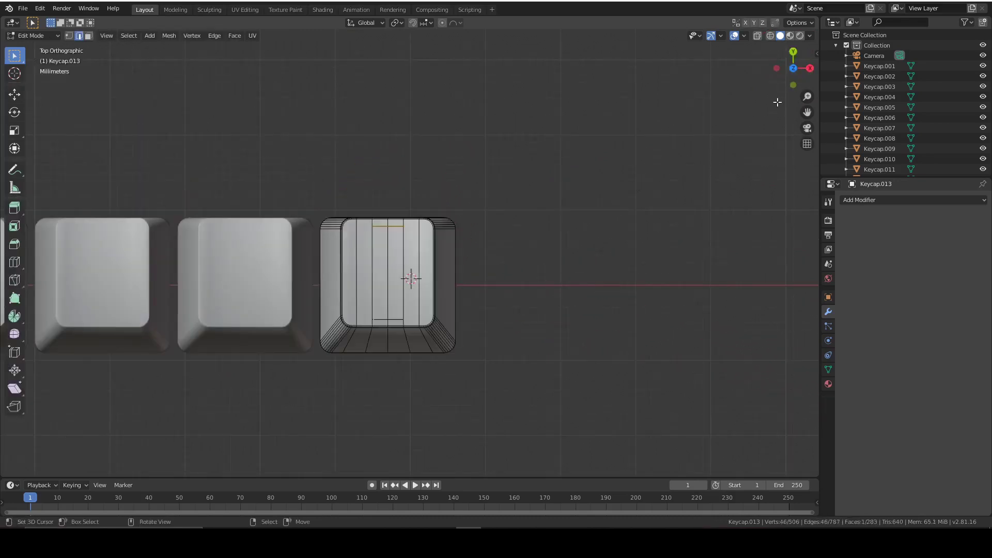
scroll(505, 310, "up", 3)
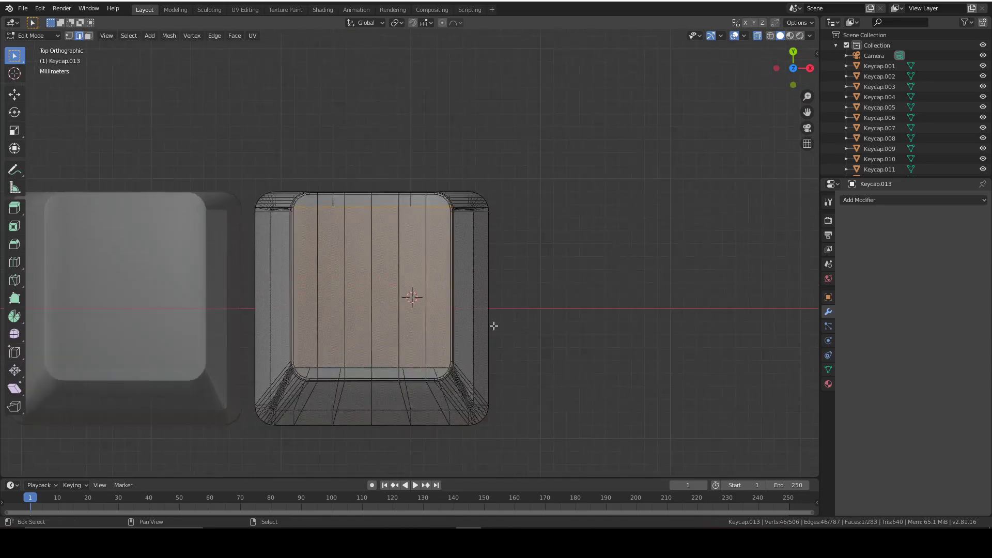
middle_click_drag(491, 326, 505, 244, "shift")
left_click_drag(564, 377, 377, 82)
scroll(377, 172, "up", 3)
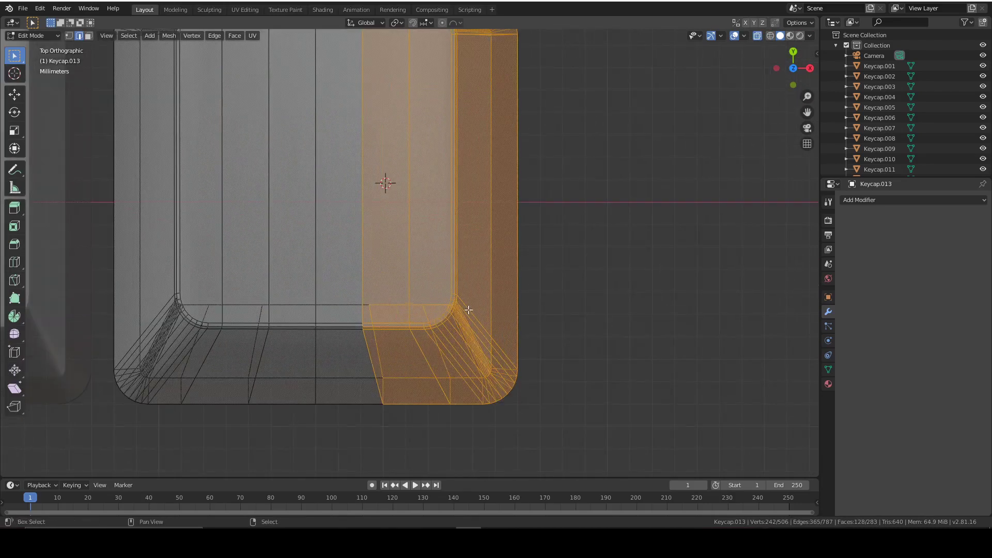
scroll(385, 181, "down", 8)
middle_click_drag(495, 234, 425, 219, "shift")
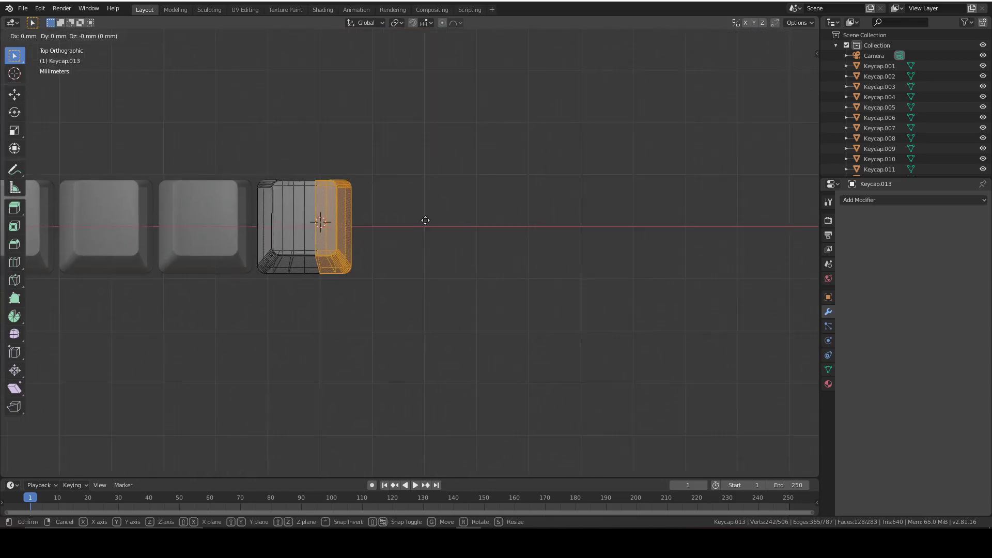
key("g")
key("x")
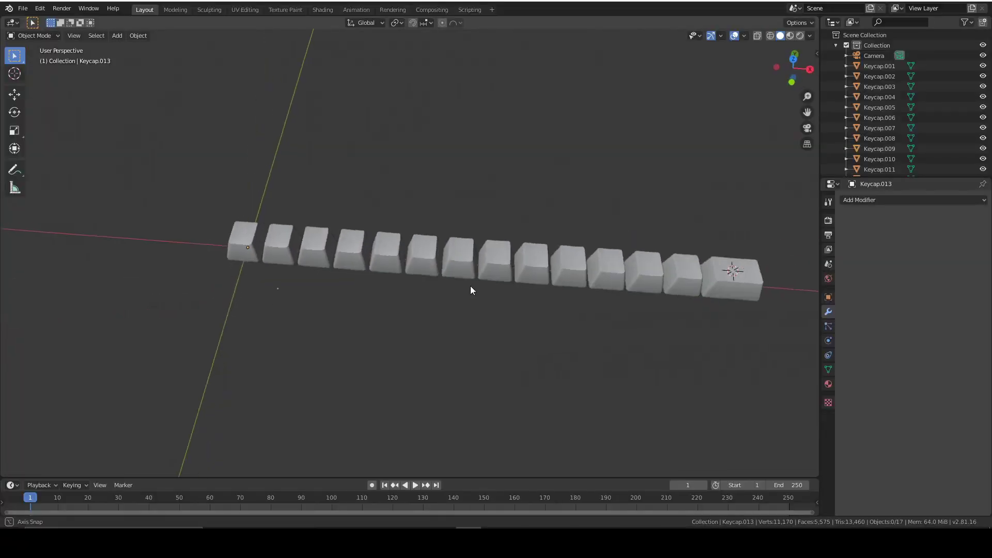
Examine the whole keycap row from above and take a closer look at the first keycap.
left_click(799, 57)
middle_click_drag(680, 271, 585, 234, "shift")
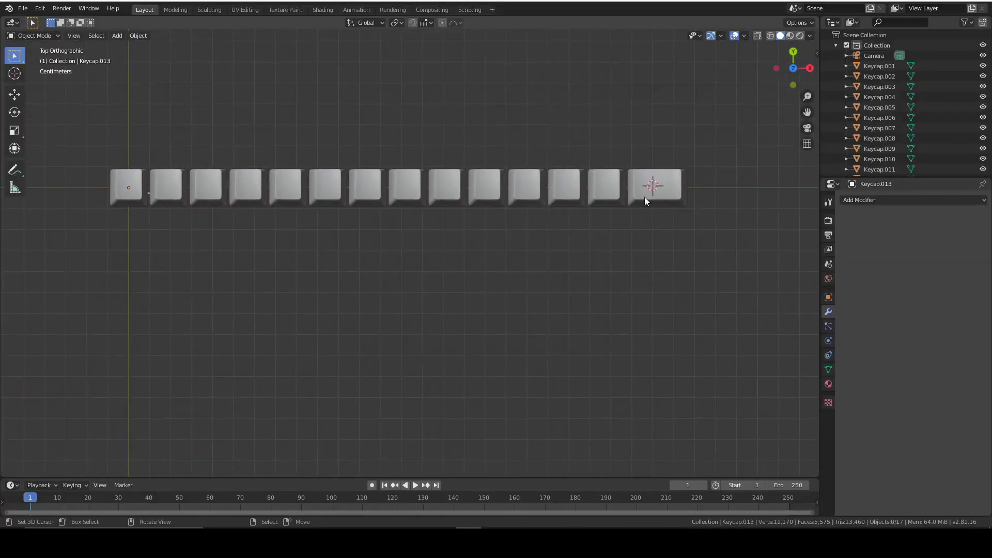
scroll(689, 194, "down", 3)
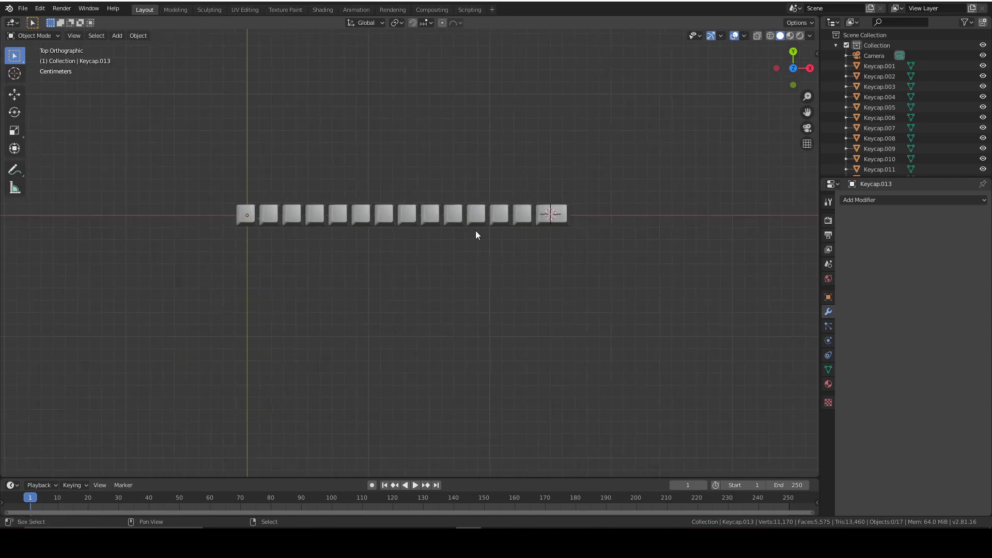
middle_click_drag(475, 232, 595, 221, "shift")
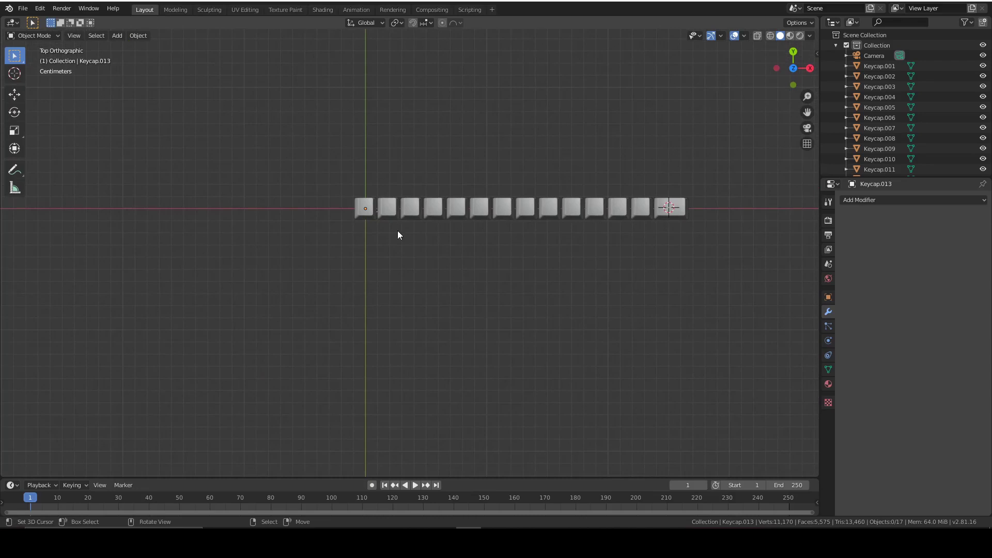
scroll(393, 231, "up", 4)
middle_click_drag(388, 231, 387, 264, "shift")
scroll(383, 238, "up", 4)
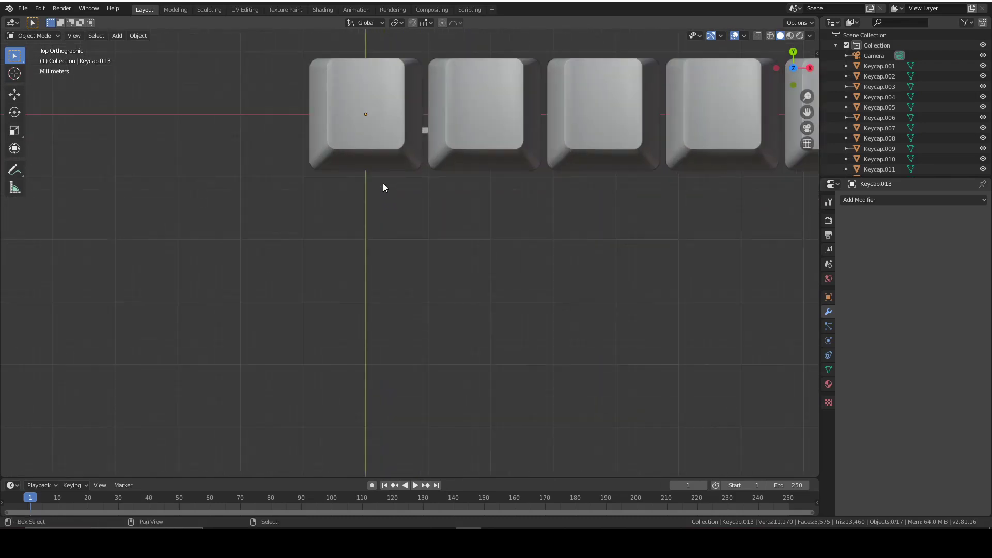
middle_click_drag(381, 184, 423, 228, "shift")
left_click(386, 163)
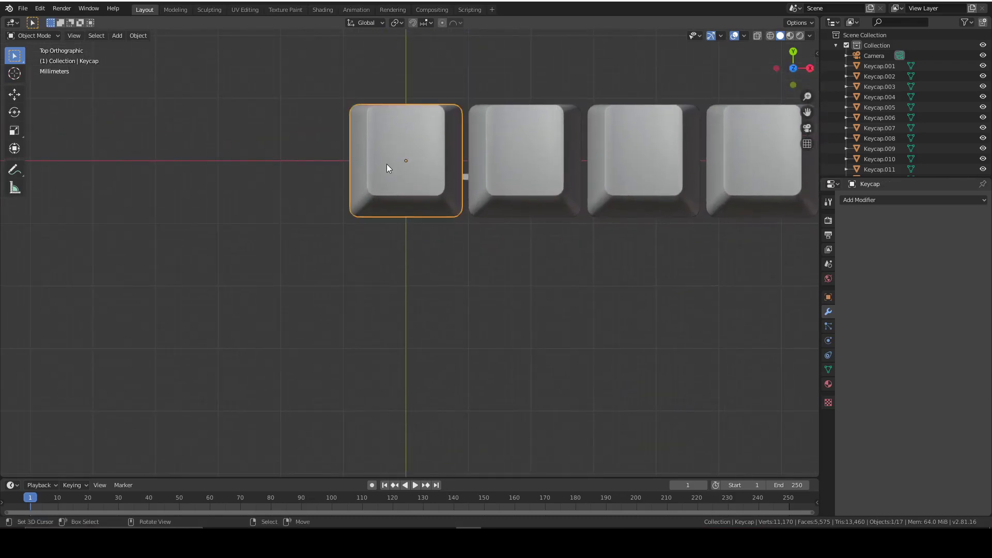
key("Tab")
key("Tab")
scroll(423, 275, "down", 3)
Place the 3D cursor on the -Y side of the first keycap and add a plane sized 18 mm there.
left_click(408, 276)
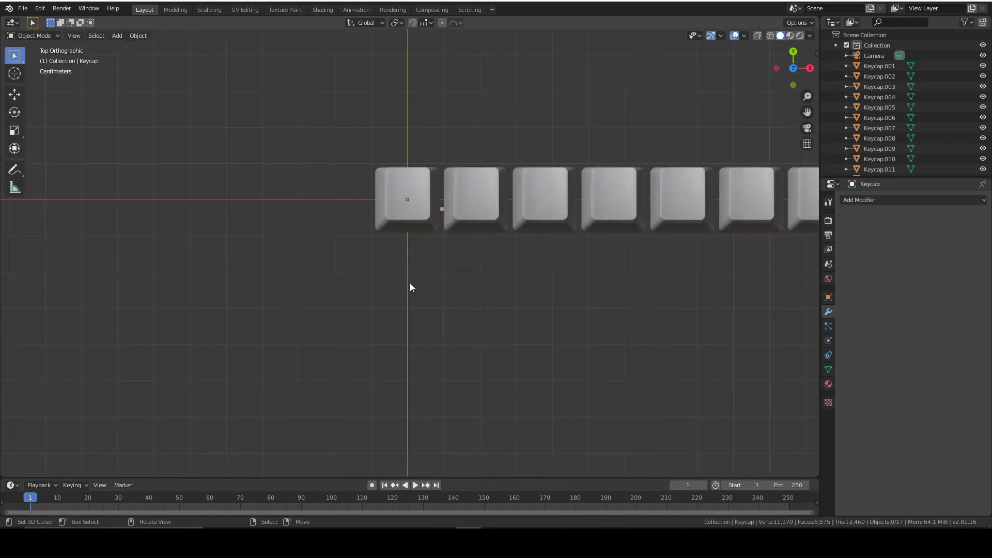
key("shift+a")
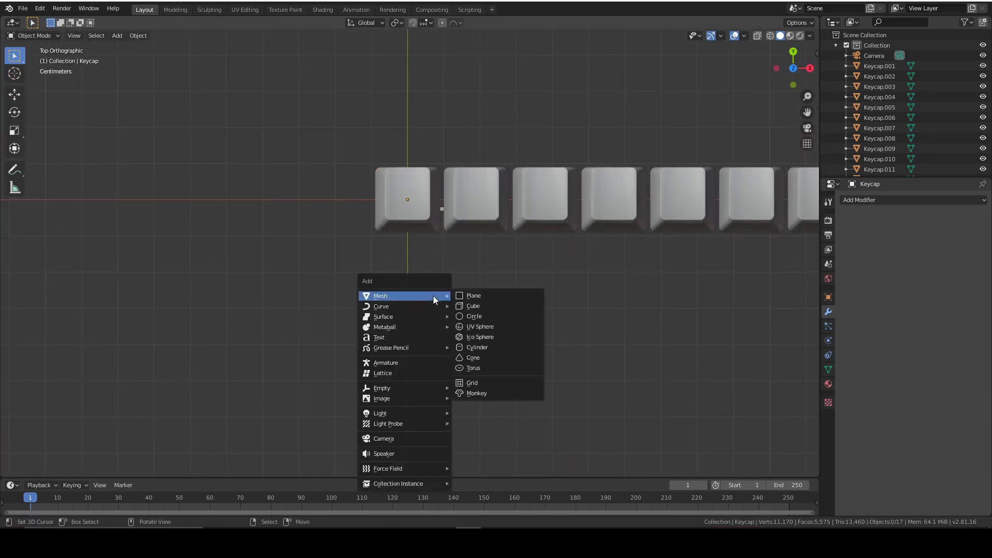
left_click(471, 296)
scroll(437, 323, "up", 5)
left_click(142, 379)
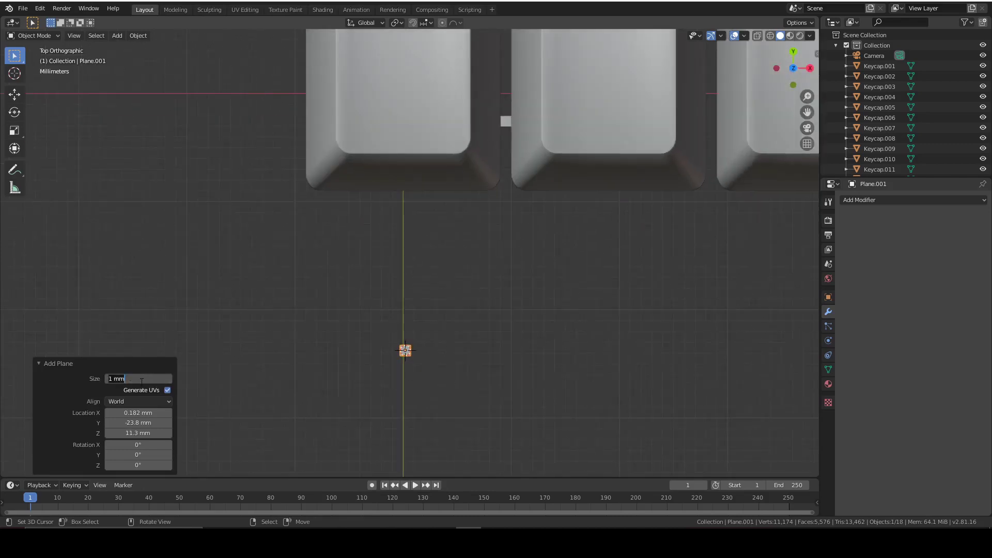
type("18")
key("Return")
Extrude the plane into a block and pull its upper face's back edge inward along Y and scale it narrower.
key("Tab")
key("KP_Decimal")
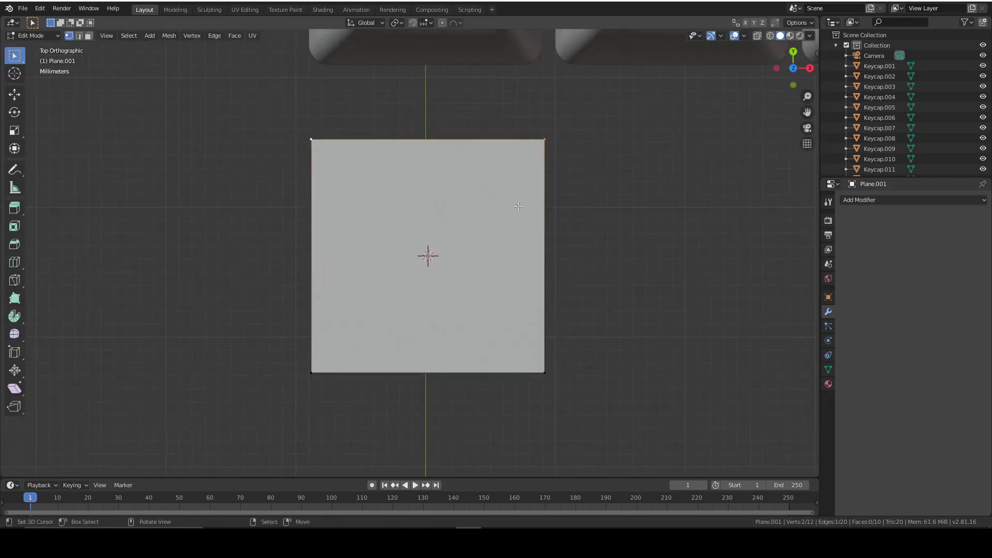
left_click(522, 140)
key("g")
key("y")
left_click(522, 225)
key("s")
left_click(594, 215)
Move the block's upper front edge inward about 3 mm along Y and scale it narrower.
left_click(545, 372)
left_click(312, 372, "shift")
key("g")
key("y")
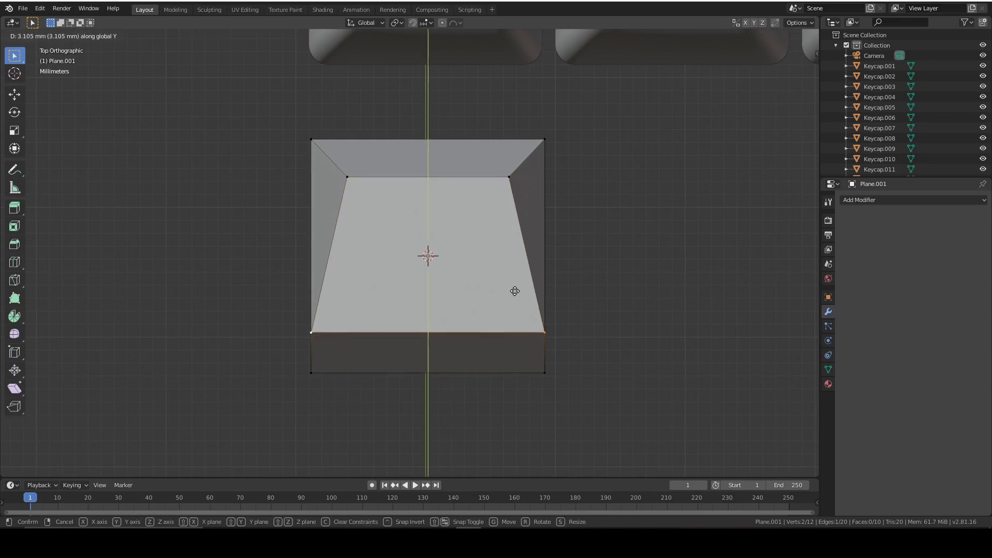
left_click(514, 292)
key("s")
left_click(510, 308)
Move the block's upper back edge outward 1.31 mm along Y and scale it by about 1.2 along X.
left_click_drag(517, 180, 472, 155)
left_click(347, 177, "shift")
key("g")
key("y")
left_click(330, 155)
key("s")
key("x")
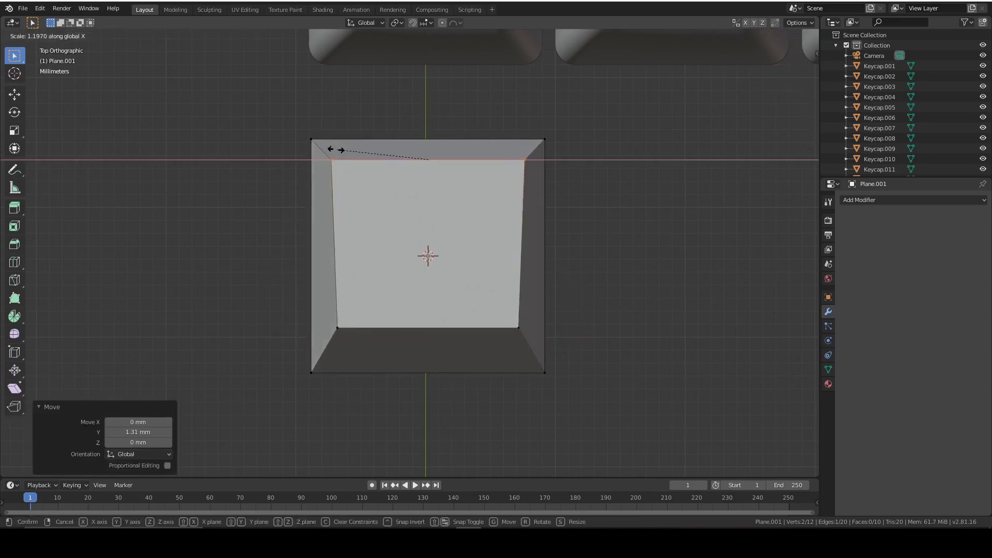
left_click(344, 151)
Move the block's upper front edge outward 1.15 mm along Y and scale it by about 1.04 along X.
left_click_drag(526, 341, 463, 310)
left_click(337, 328, "shift")
key("g")
key("y")
left_click(343, 336)
key("s")
key("x")
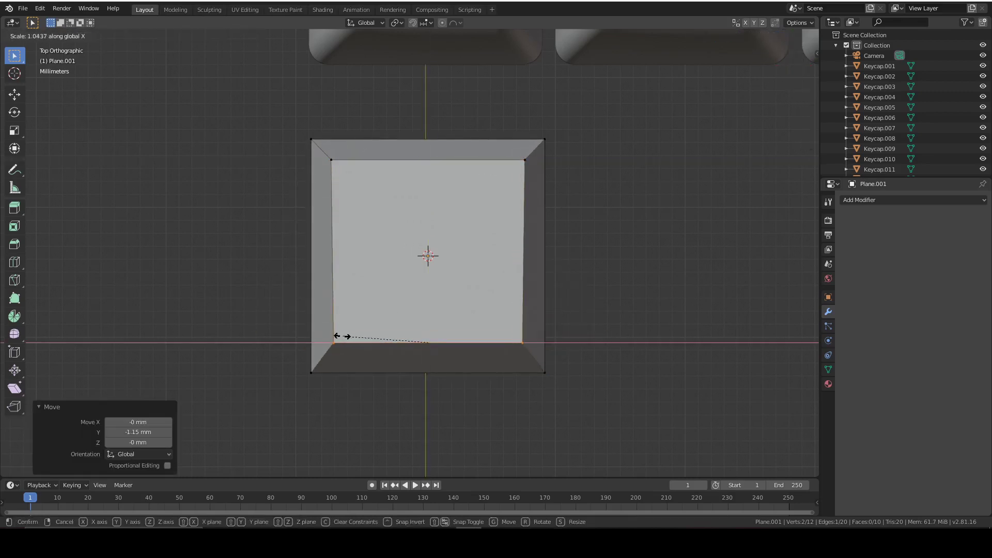
left_click(336, 336)
Add five evenly spaced front-to-back loop cuts across the width of the new keycap block.
scroll(518, 365, "down", 2)
middle_click_drag(518, 365, 409, 337)
key("ctrl+r")
scroll(416, 343, "up", 4)
left_click(416, 343)
right_click(416, 343)
key("KP_1")
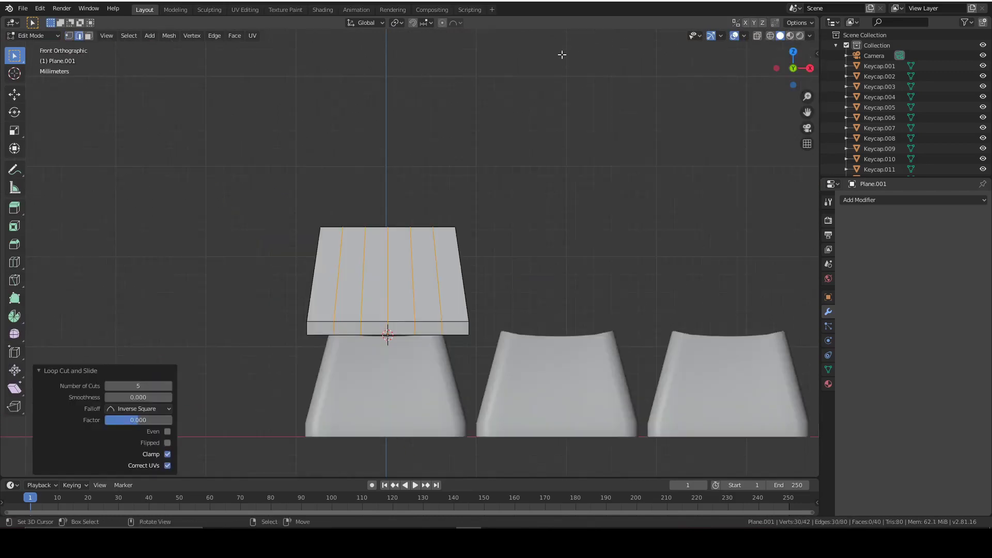
Raise the middle of the new keycap's top 0.783 mm along Z using Sphere proportional editing to form a convex surface.
left_click(69, 37)
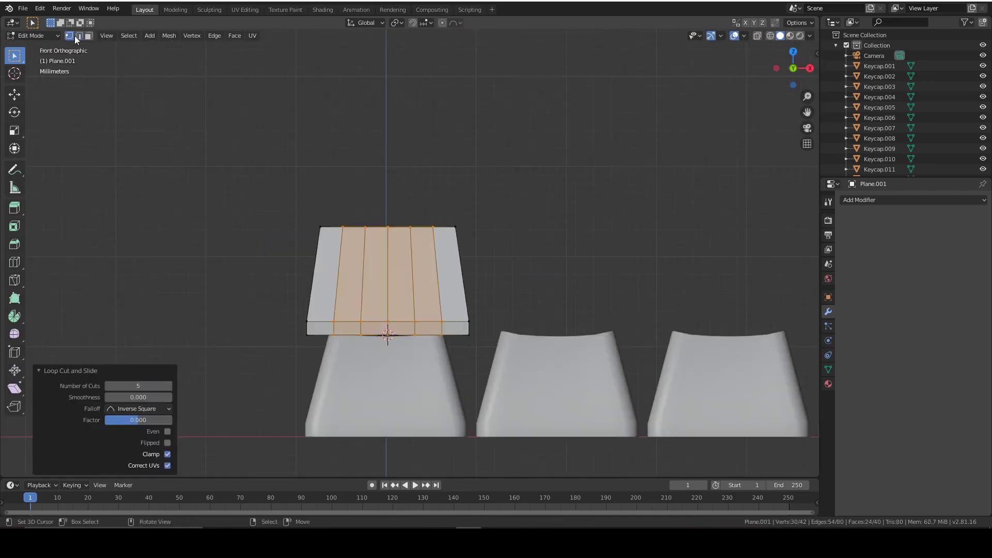
left_click(757, 35)
scroll(354, 181, "up", 5)
left_click_drag(379, 192, 325, 162)
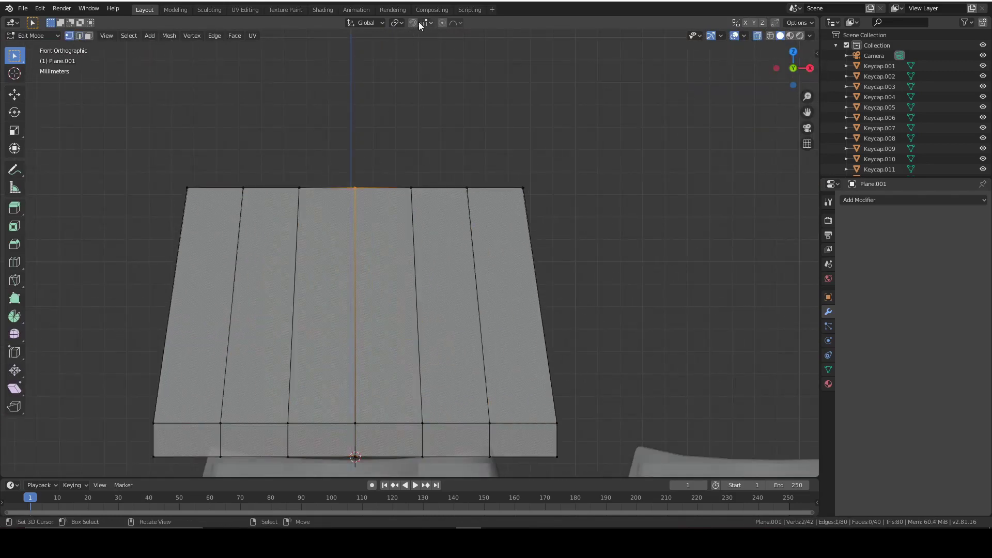
left_click(443, 22)
scroll(436, 194, "up", 3)
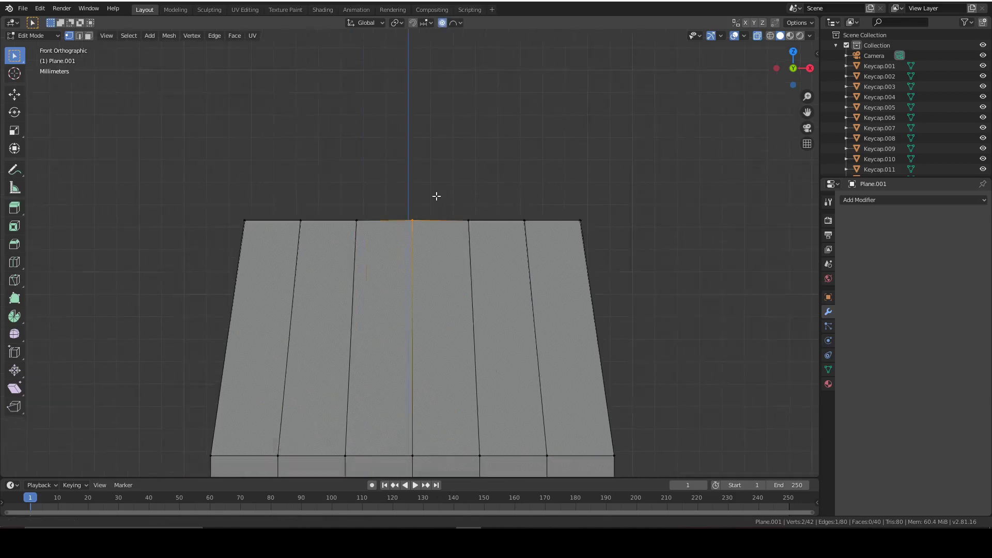
middle_click_drag(436, 195, 434, 233, "shift")
key("b")
right_click(424, 228)
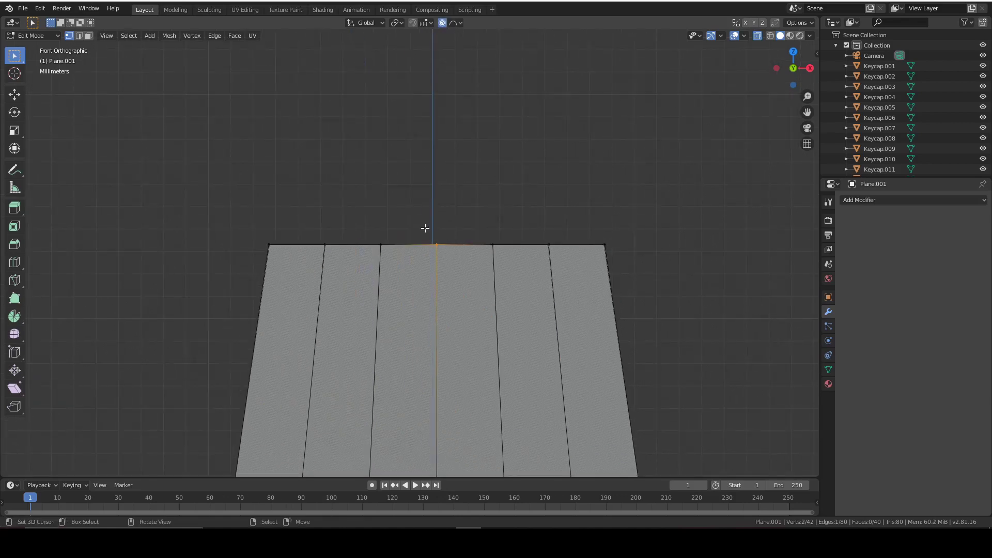
key("g")
key("z")
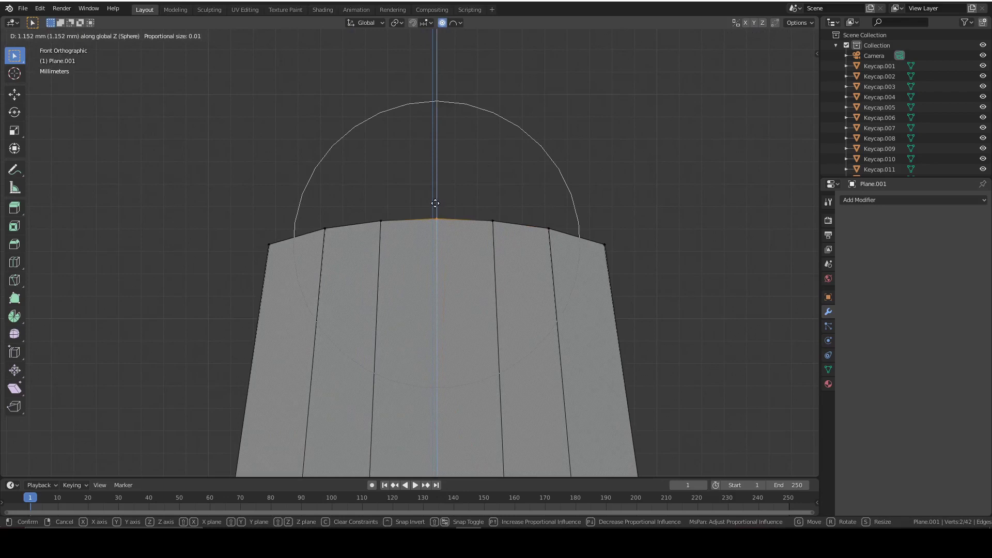
scroll(436, 217, "up", 5)
left_click(435, 217)
scroll(475, 232, "down", 4)
middle_click_drag(475, 232, 547, 260, "shift")
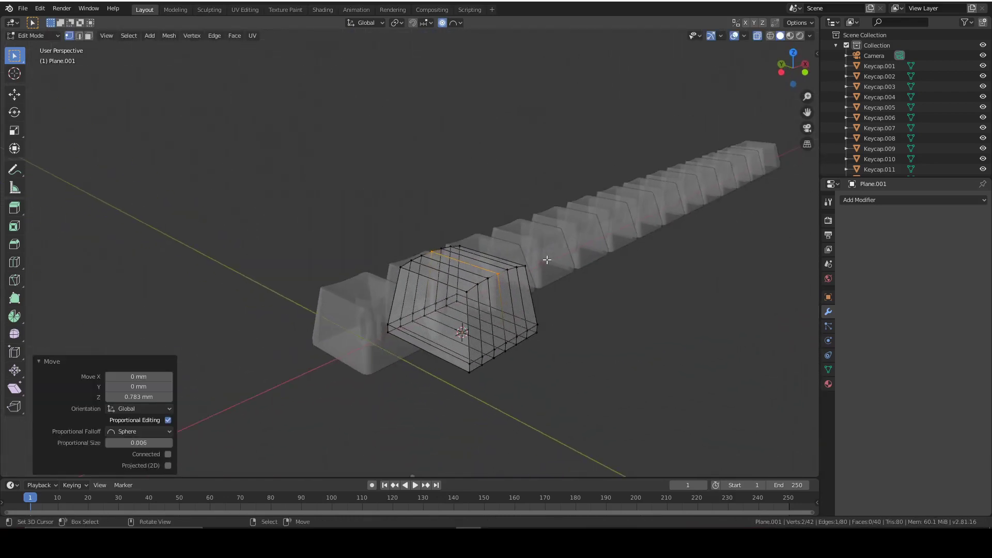
left_click(758, 36)
Bevel the four vertical corner edges of the new keycap with a width of 1 mm.
scroll(461, 321, "up", 3)
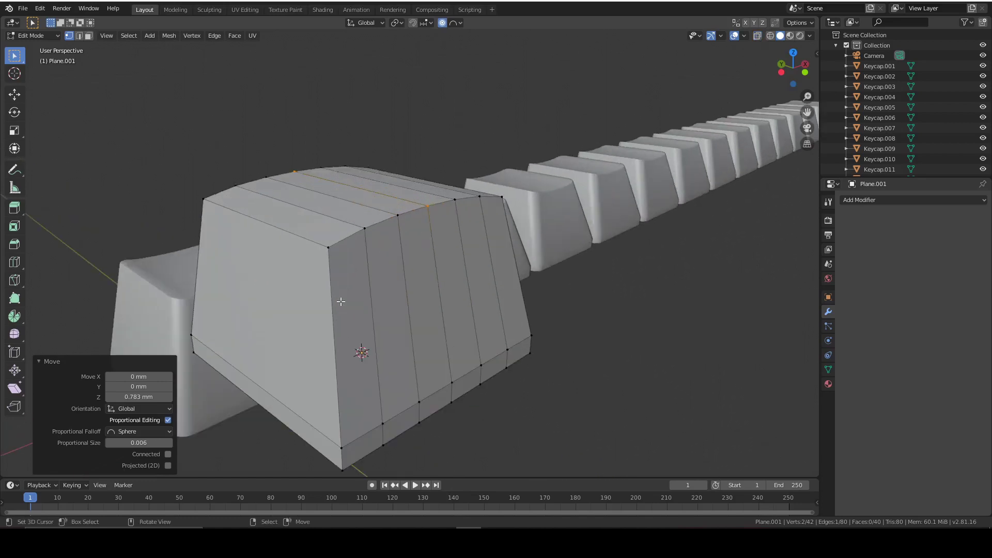
key("2")
left_click(350, 331, "alt")
middle_click_drag(461, 320, 393, 305)
left_click(364, 329, "alt+shift")
scroll(396, 330, "down", 3)
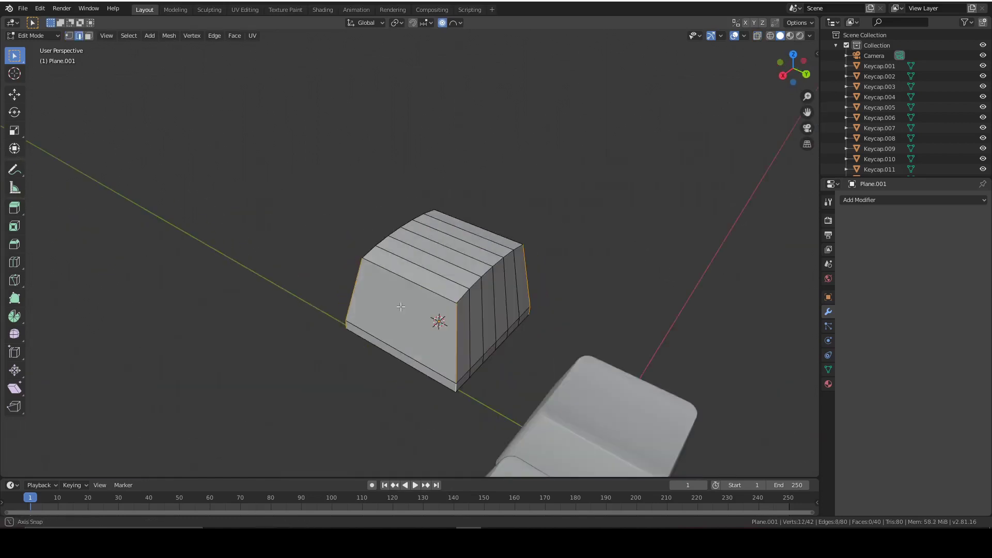
key("ctrl+b")
left_click(310, 326)
left_click(140, 318)
type("1")
key("Return")
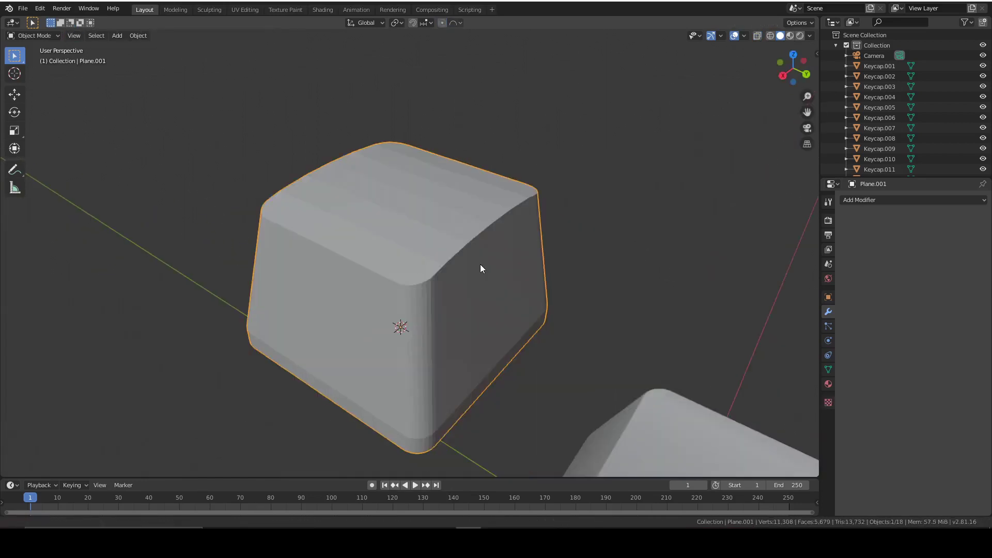
Bevel the edge loop around the new keycap's top face 1.03 mm wide with 2 segments.
middle_click_drag(481, 268, 593, 206)
key("alt+z")
left_click(424, 253, "alt")
key("alt+z")
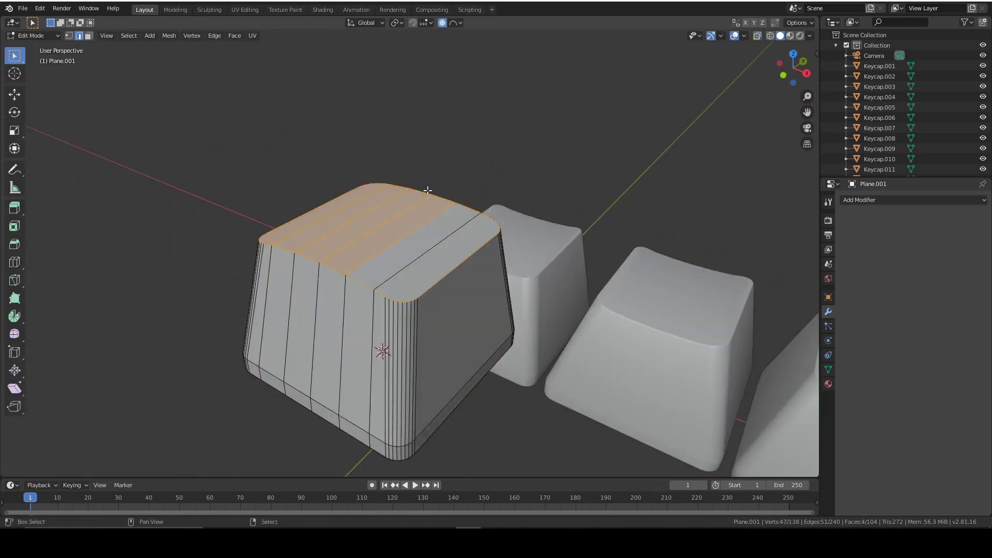
left_click(465, 193, "alt")
middle_click_drag(465, 193, 569, 264)
key("ctrl+b")
left_click(590, 261)
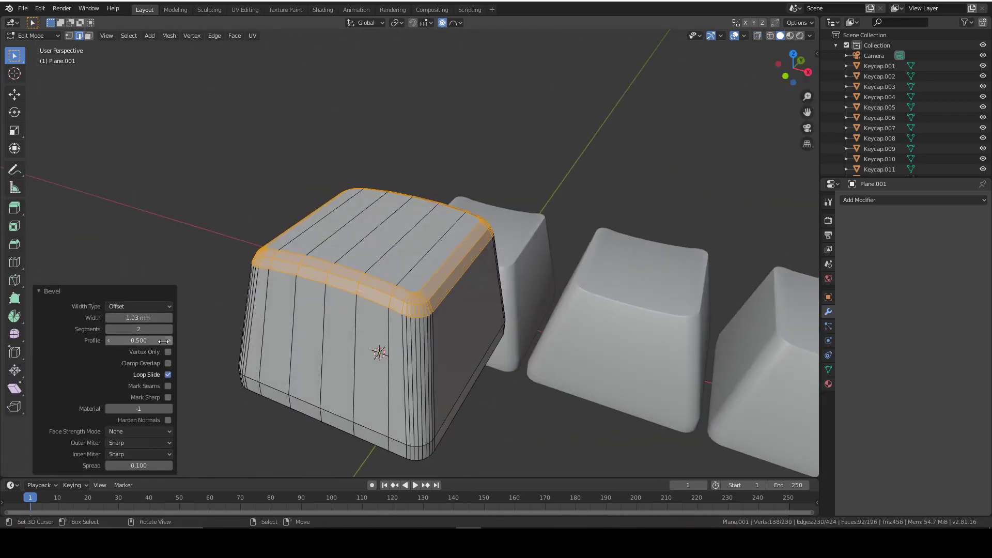
key("ctrl+z")
Stretch the new keycap into a long bar by moving its entire +X side 101 mm along X, and return to Object Mode.
key("KP_1")
left_click_drag(455, 335, 396, 234)
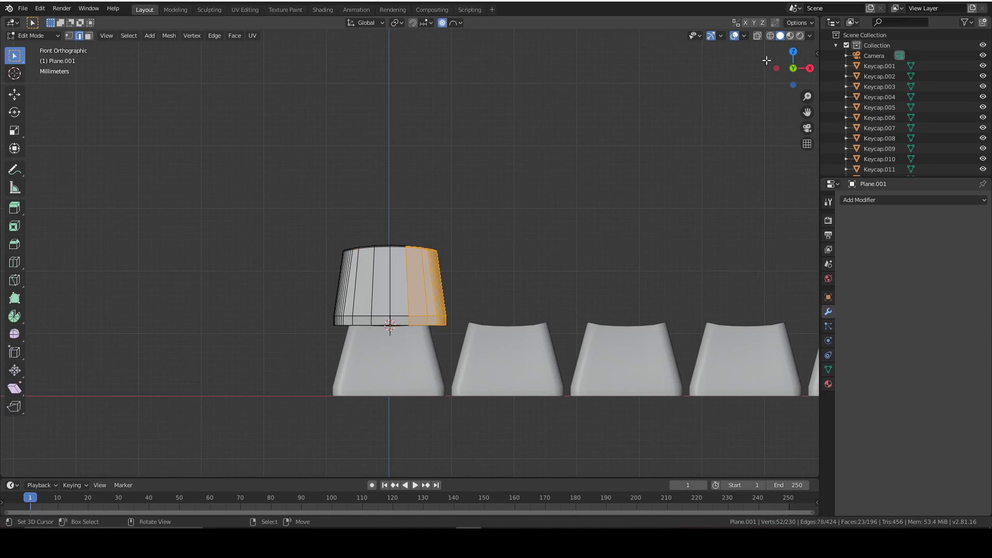
left_click(760, 37)
left_click_drag(467, 332, 396, 235)
scroll(401, 237, "down", 4)
key("g")
key("x")
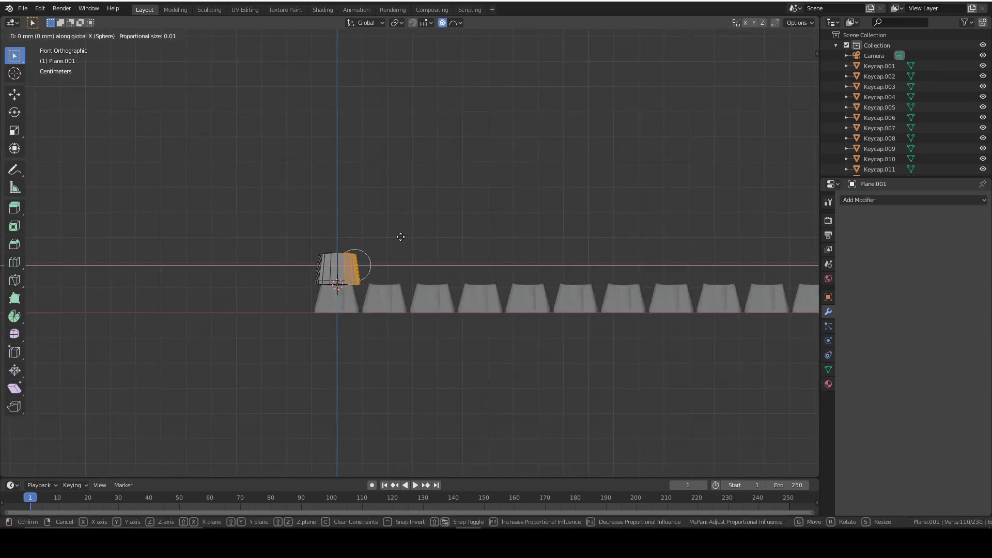
left_click(655, 270)
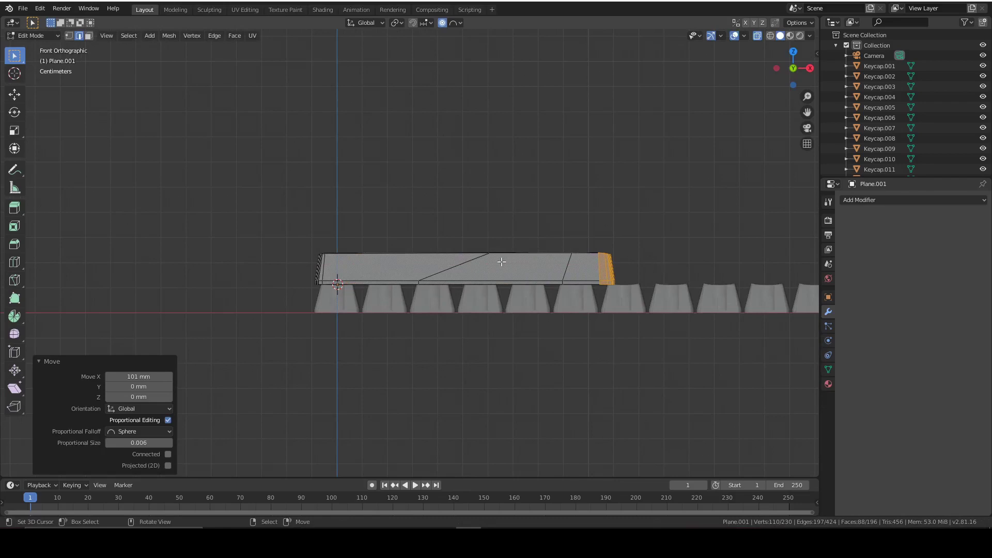
middle_click_drag(529, 206, 525, 228)
key("Tab")
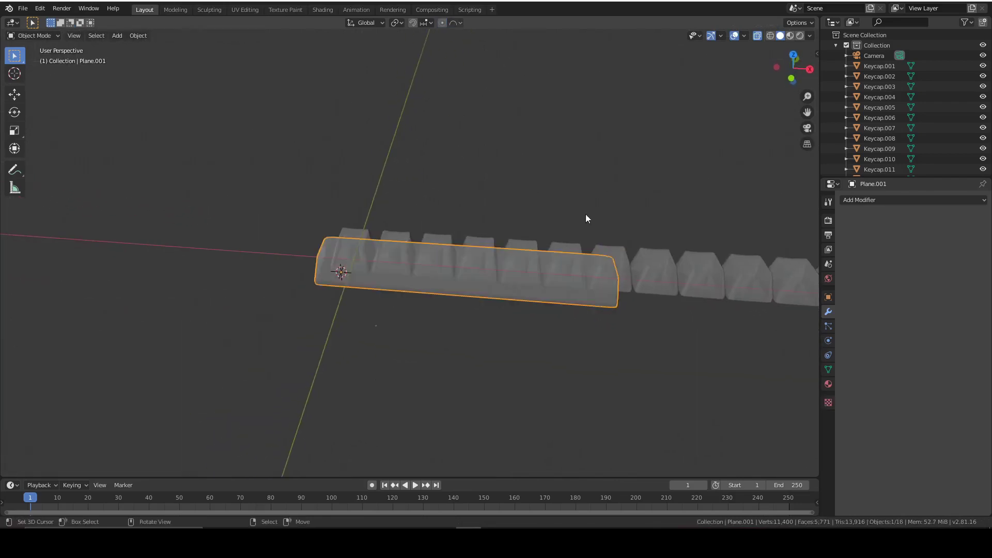
middle_click_drag(585, 214, 439, 211)
left_click(757, 36)
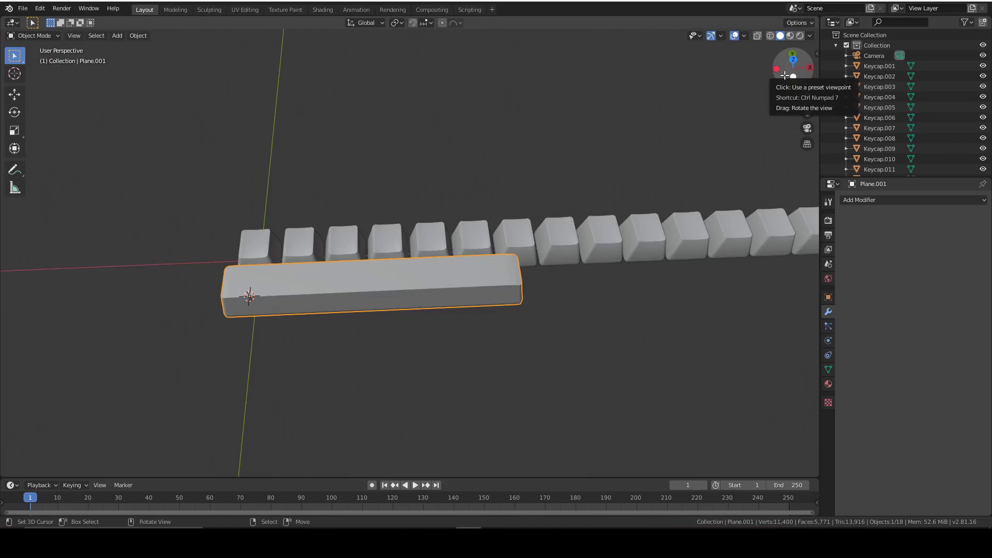
Select the single keycap at the start of the row, beside the long bar.
left_click_drag(784, 75, 304, 296)
left_click(305, 296)
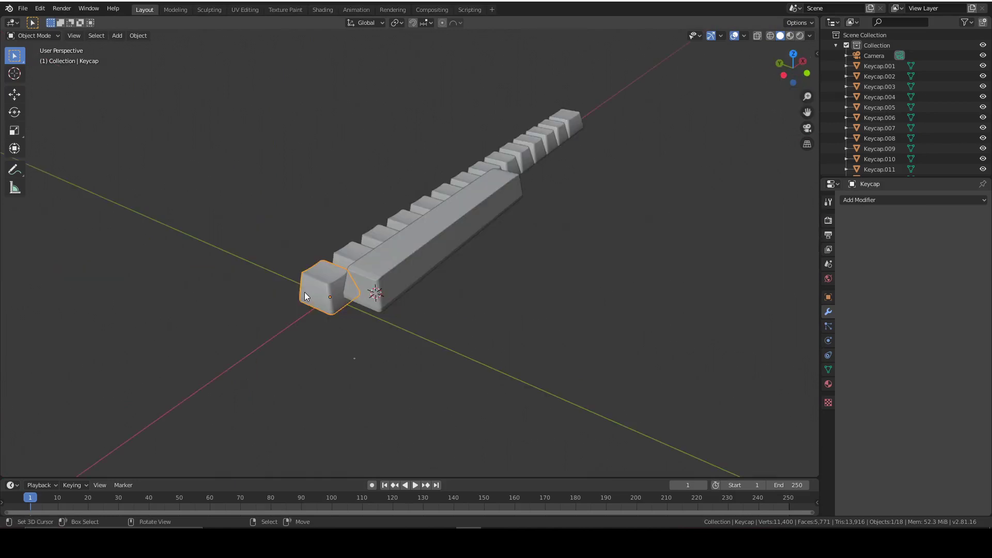